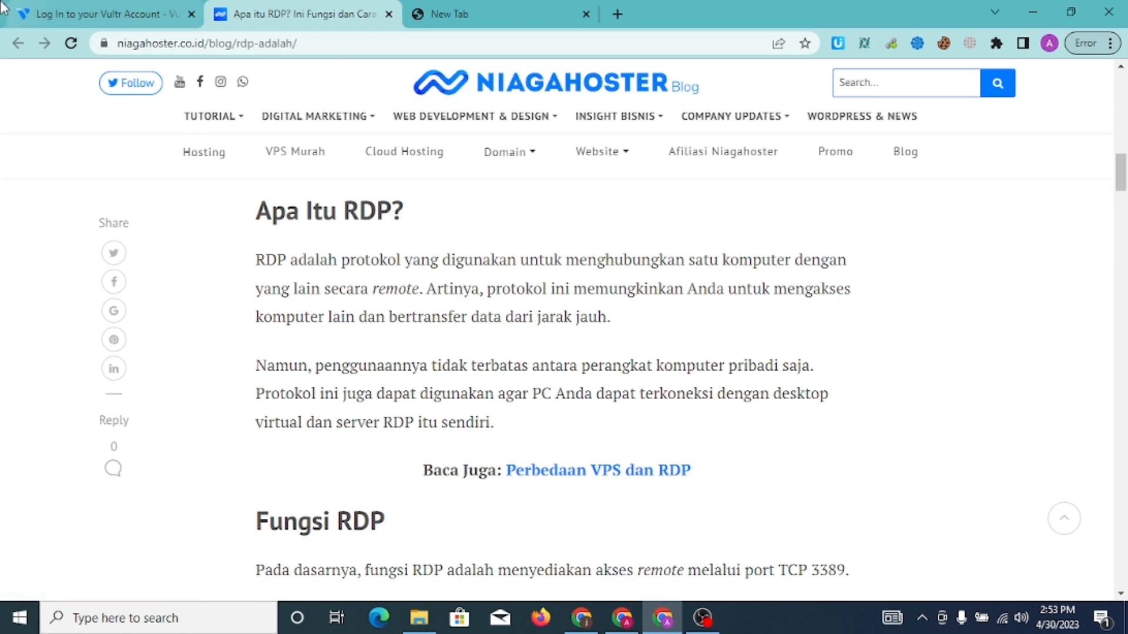
# Switch to the 'Log In to your Vultr Account' tab in Chrome
pyautogui.click(80, 9)
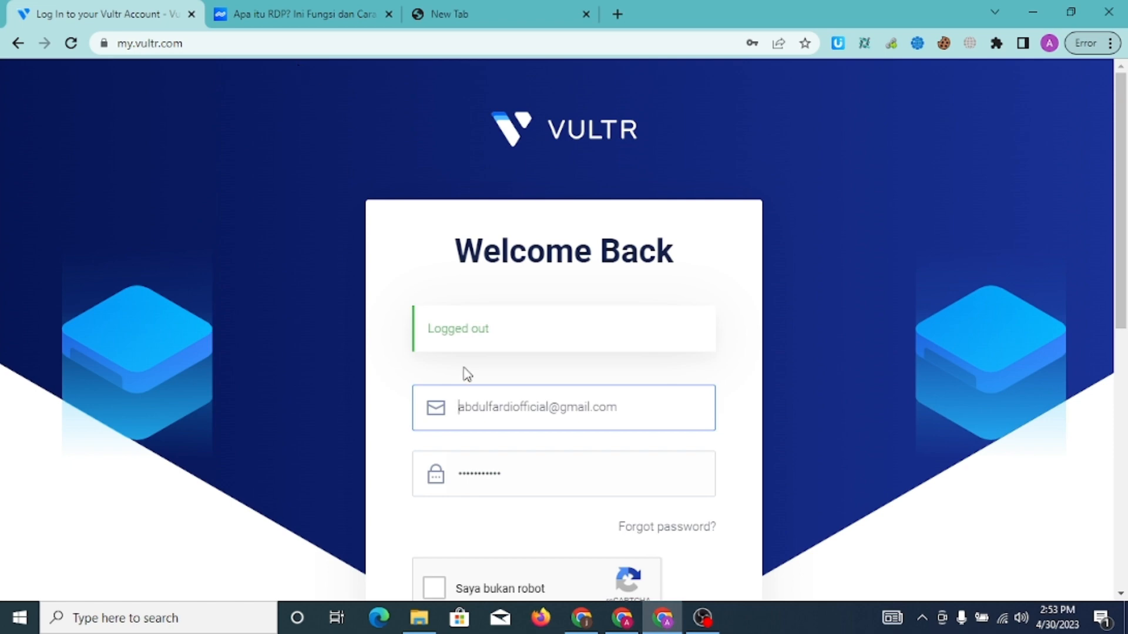
# Replace the prefilled password with the account password, pass the reCAPTCHA and submit the login
pyautogui.click(526, 475)
pyautogui.press('BackSpace')
pyautogui.press('BackSpace')
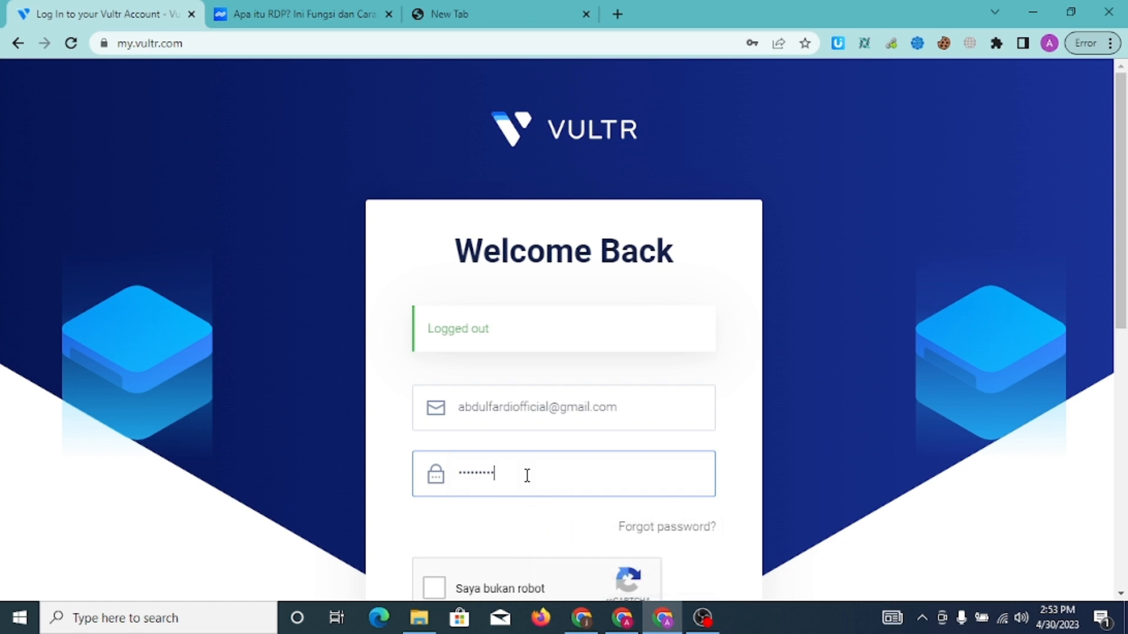
pyautogui.press('BackSpace')
pyautogui.press('BackSpace')
pyautogui.press('BackSpace')
pyautogui.press('BackSpace')
pyautogui.press('BackSpace')
pyautogui.press('BackSpace')
pyautogui.press('BackSpace')
pyautogui.press('BackSpace')
pyautogui.press('BackSpace')
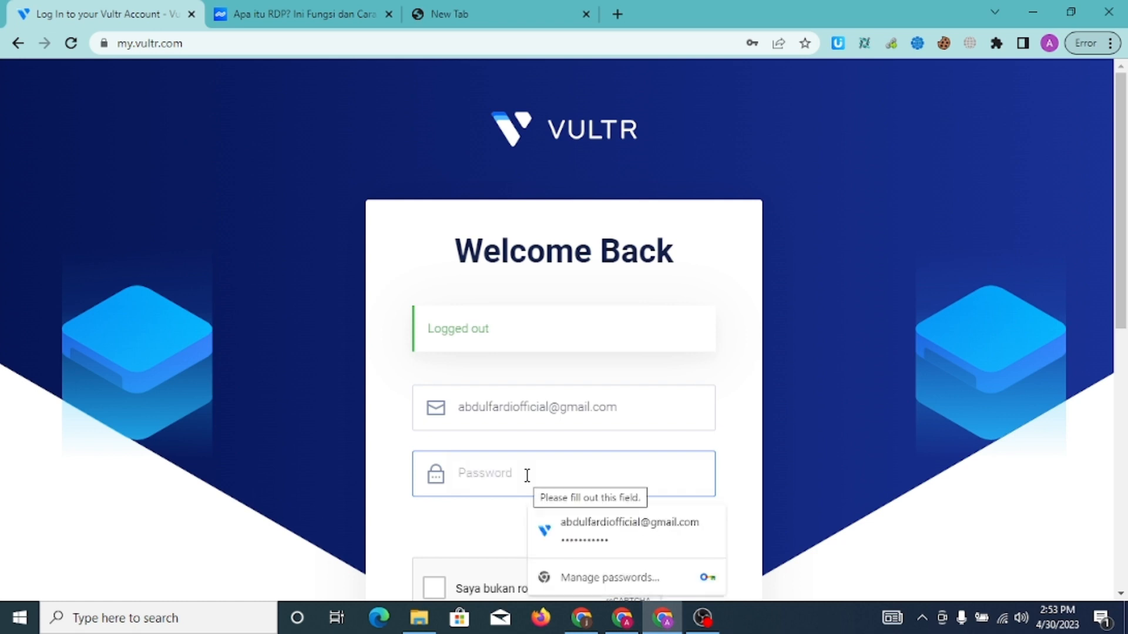
pyautogui.write('*****')
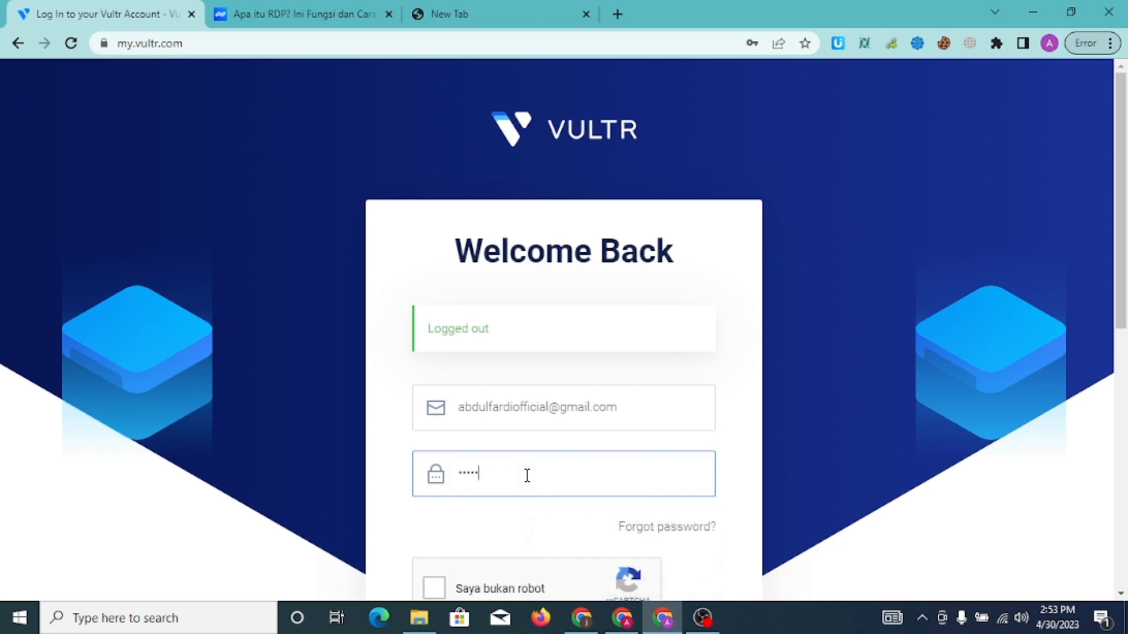
pyautogui.write('********')
pyautogui.click(434, 586)
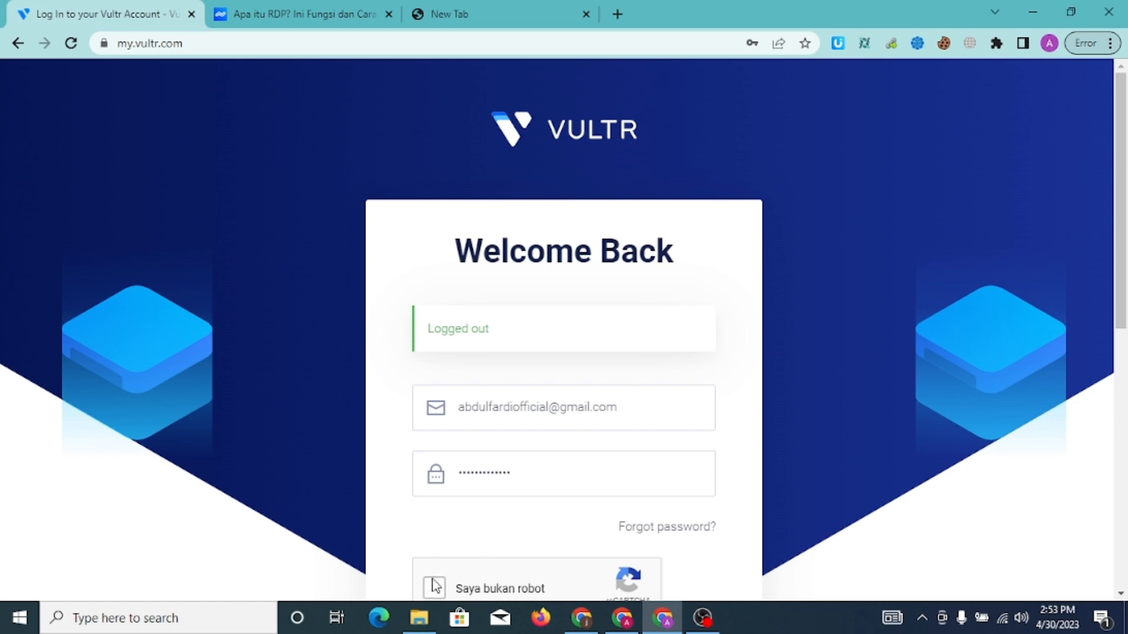
pyautogui.scroll(-3, 1126, 144)
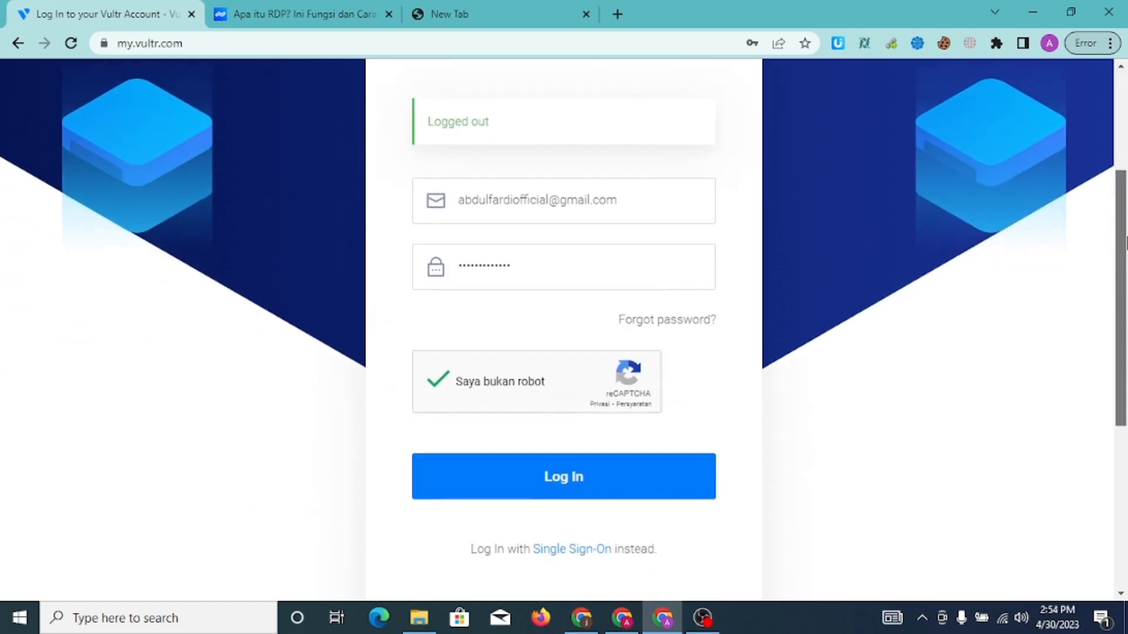
pyautogui.click(611, 495)
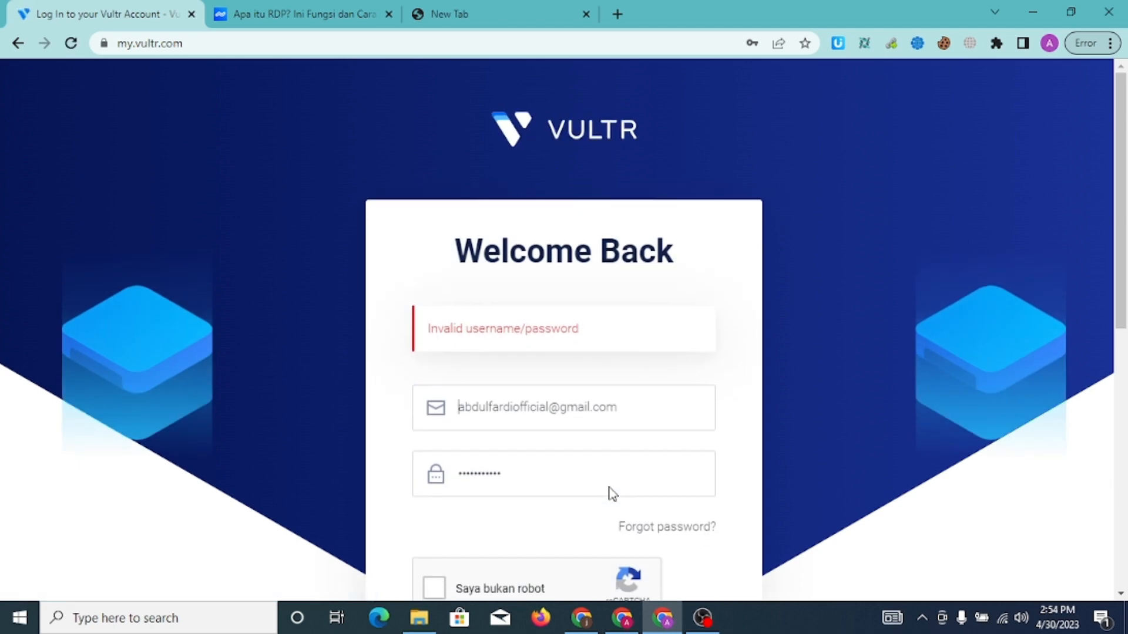
# After the invalid-password error, retype the account password, redo the reCAPTCHA and log in again
pyautogui.click(559, 482)
pyautogui.hotkey('ctrl', 'a')
pyautogui.write('*****')
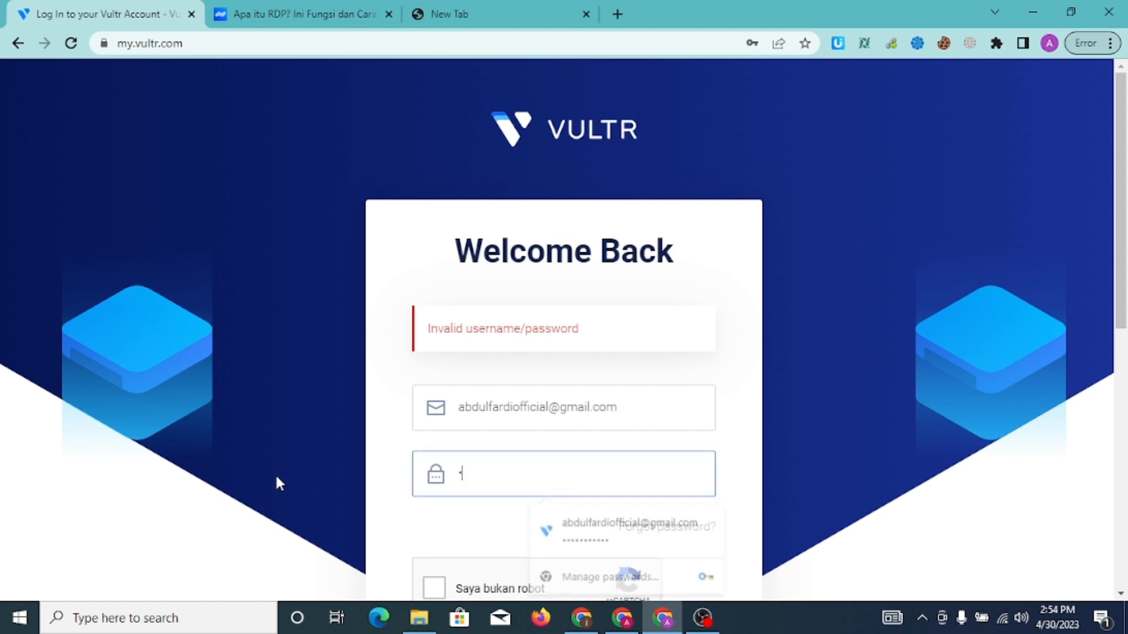
pyautogui.write('****')
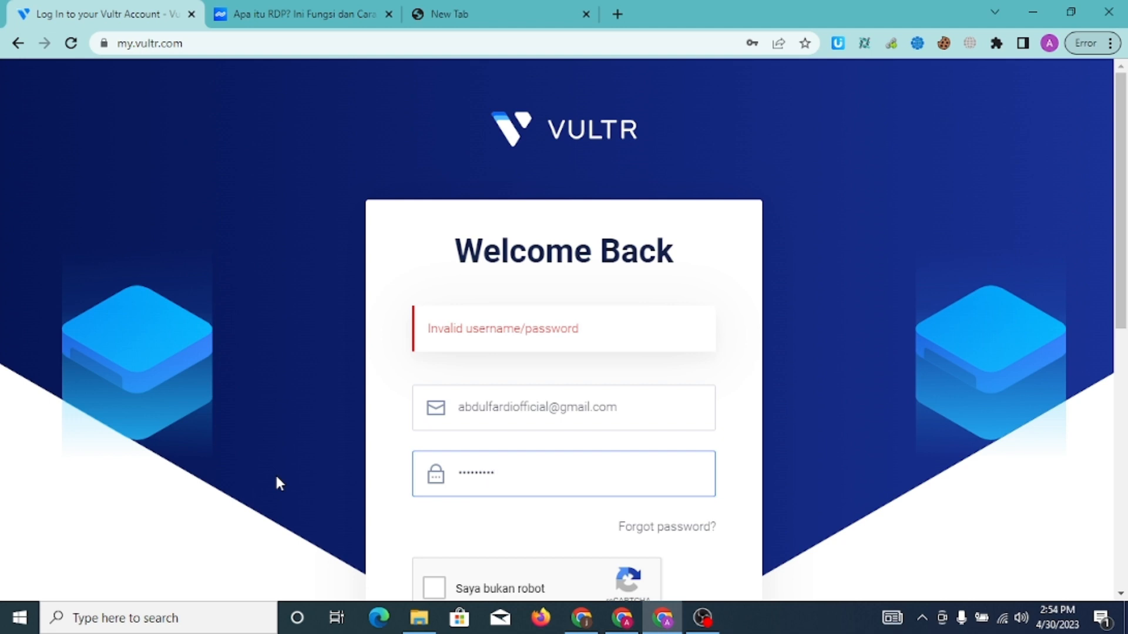
pyautogui.write('****')
pyautogui.click(436, 586)
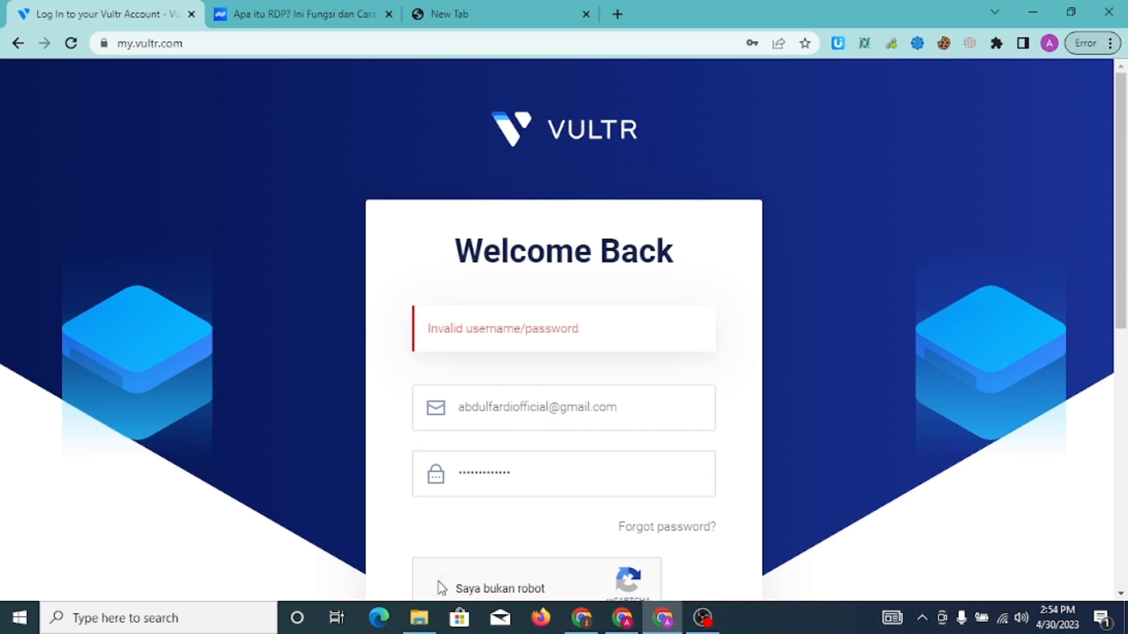
pyautogui.moveTo(1121, 229); pyautogui.dragTo(1125, 383)
pyautogui.click(605, 369)
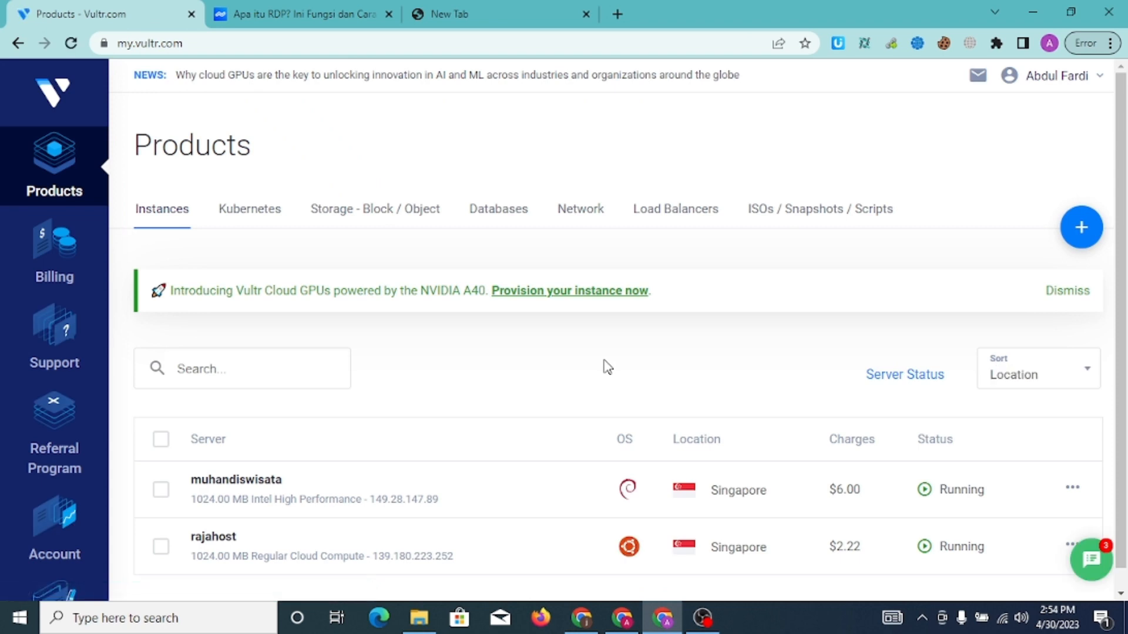
# Choose Deploy New Server from the blue + button on the Products page
pyautogui.scroll(1, 1126, 424)
pyautogui.moveTo(1080, 237)
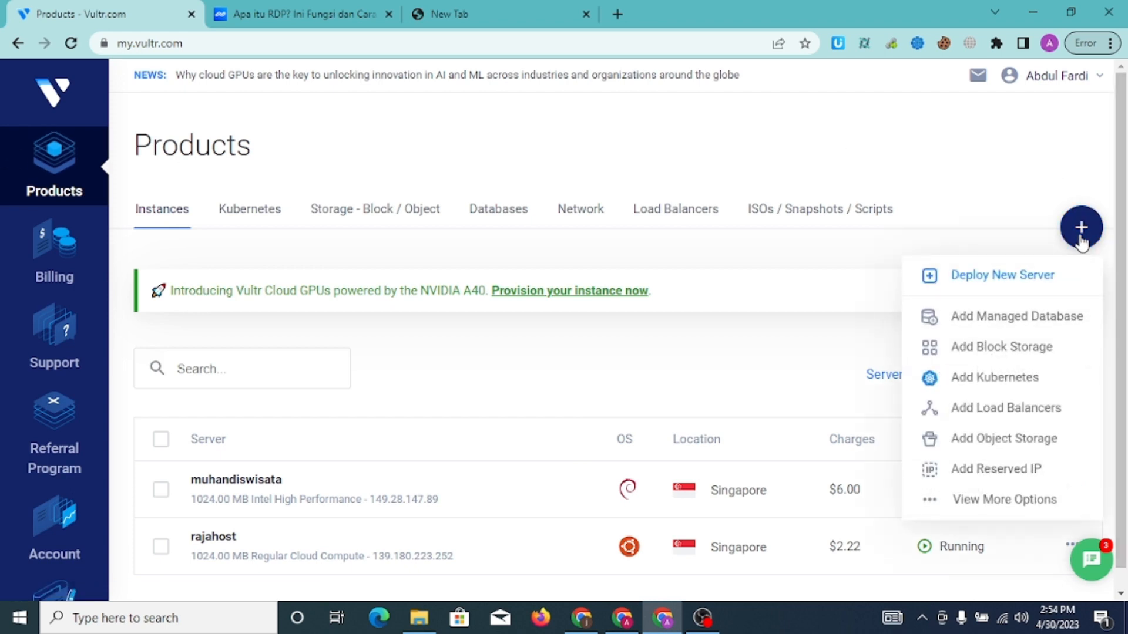
pyautogui.click(1044, 289)
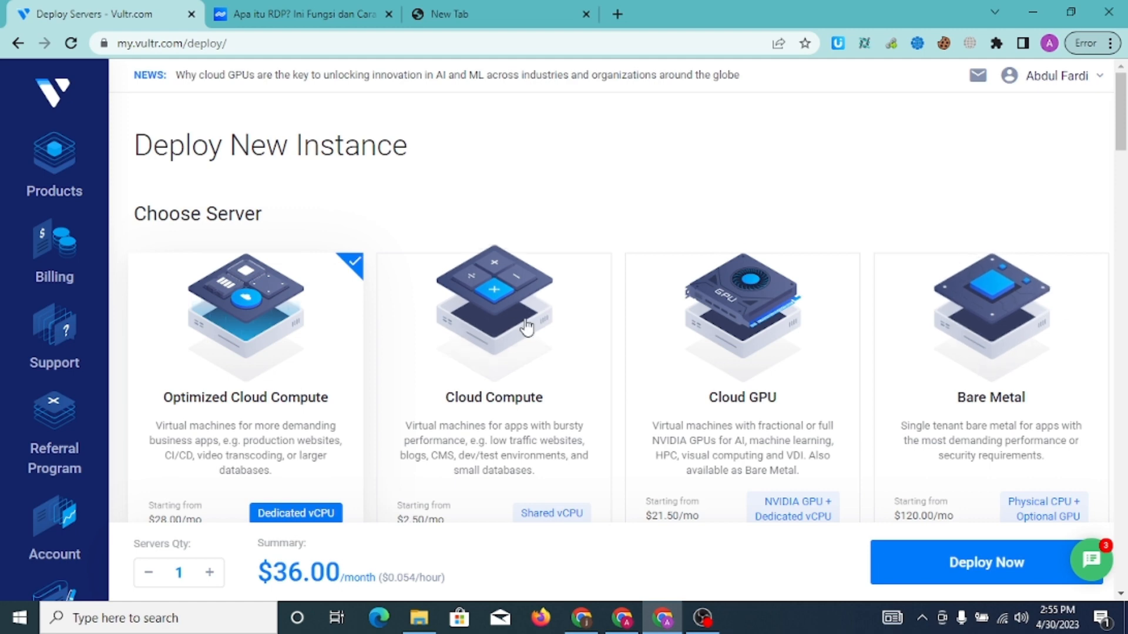
# Select the Cloud Compute (shared vCPU) server type, bringing the summary to $14.40/month
pyautogui.scroll(-4, 1117, 150)
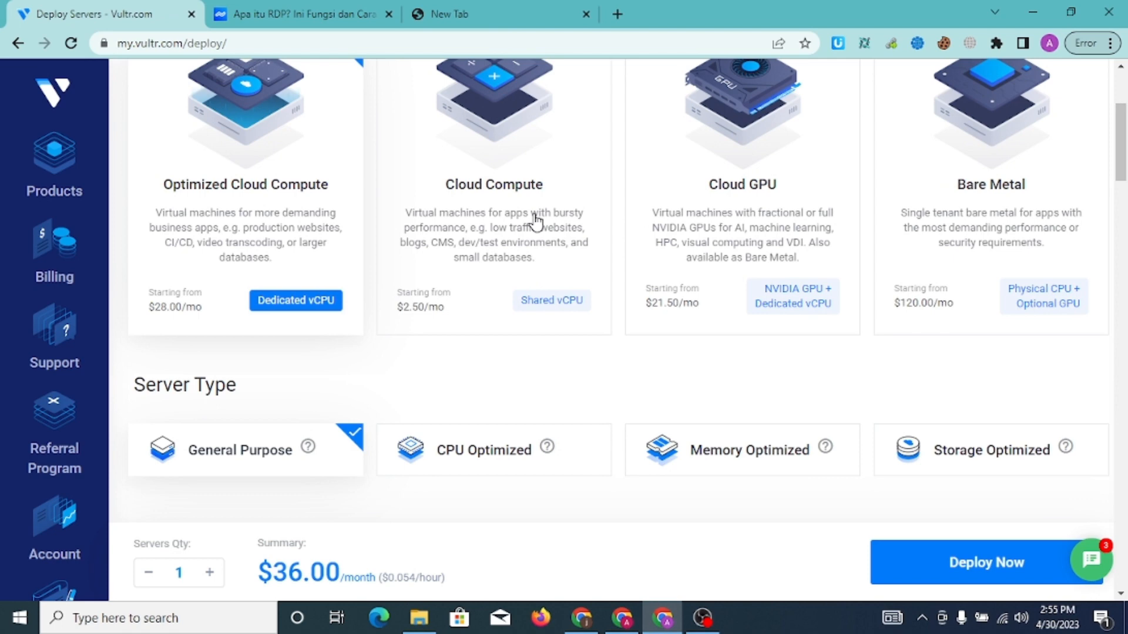
pyautogui.click(537, 222)
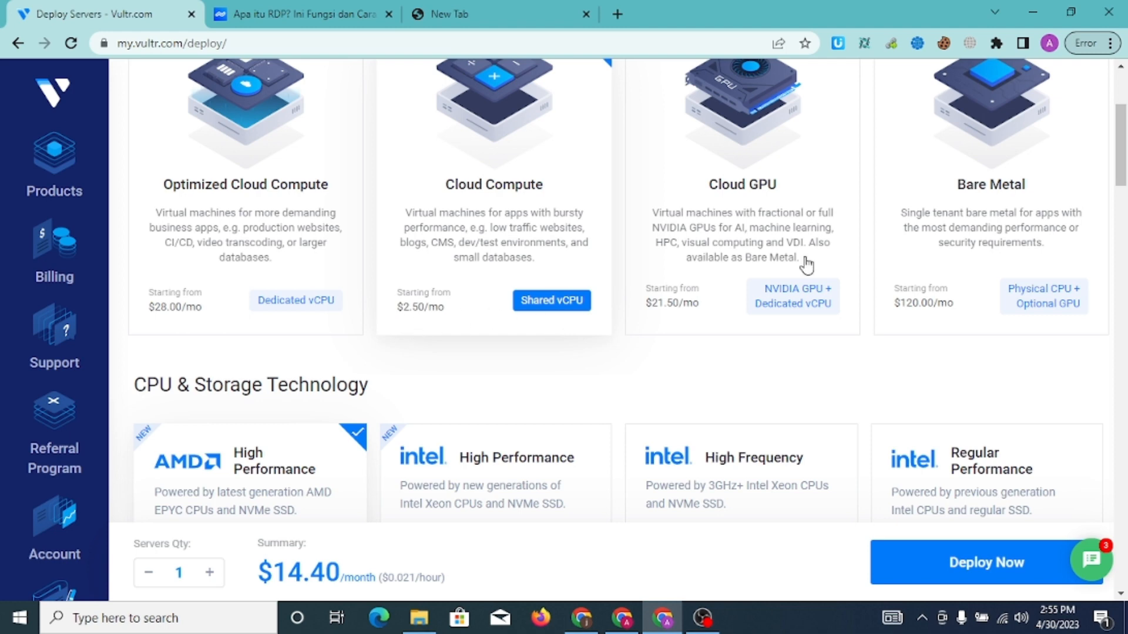
pyautogui.scroll(-2, 1126, 139)
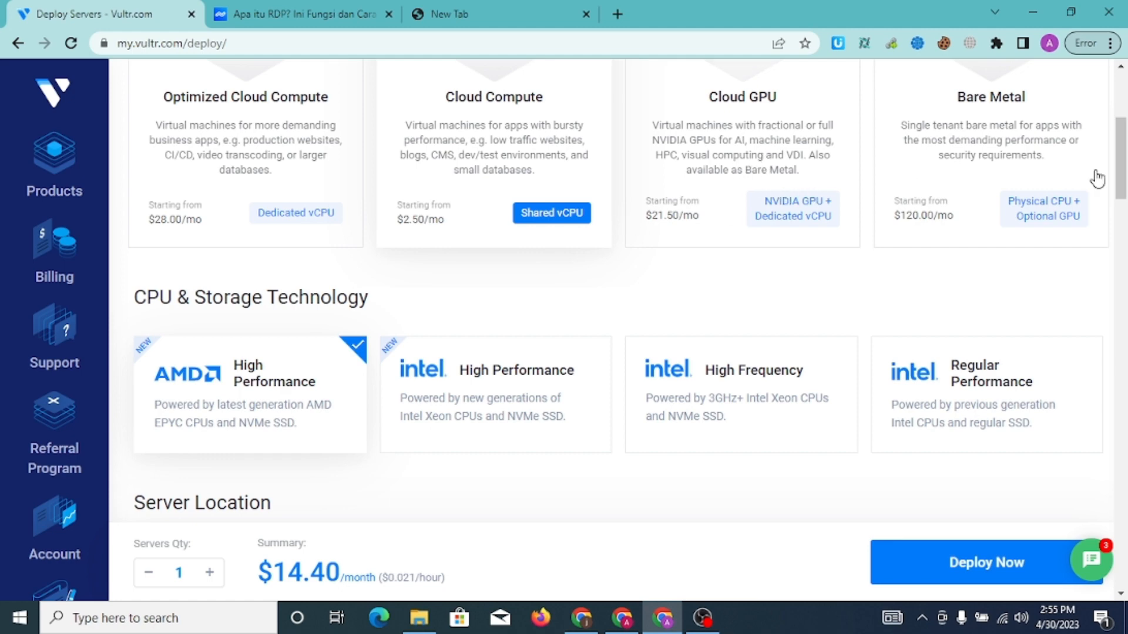
pyautogui.scroll(2, 1096, 178)
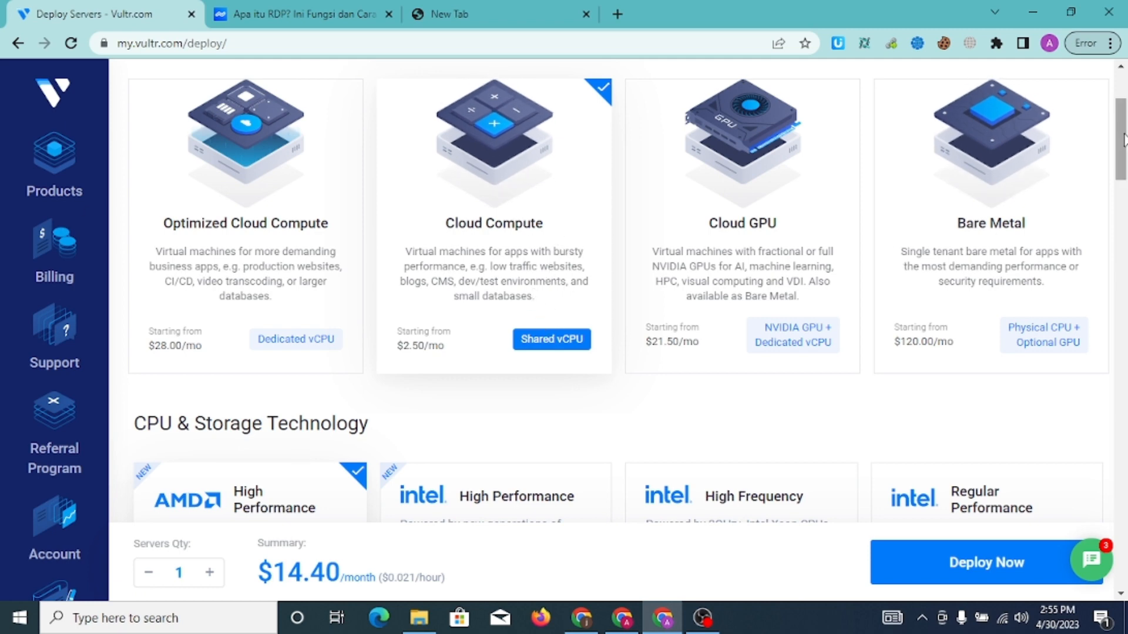
pyautogui.moveTo(1122, 135); pyautogui.dragTo(1125, 175)
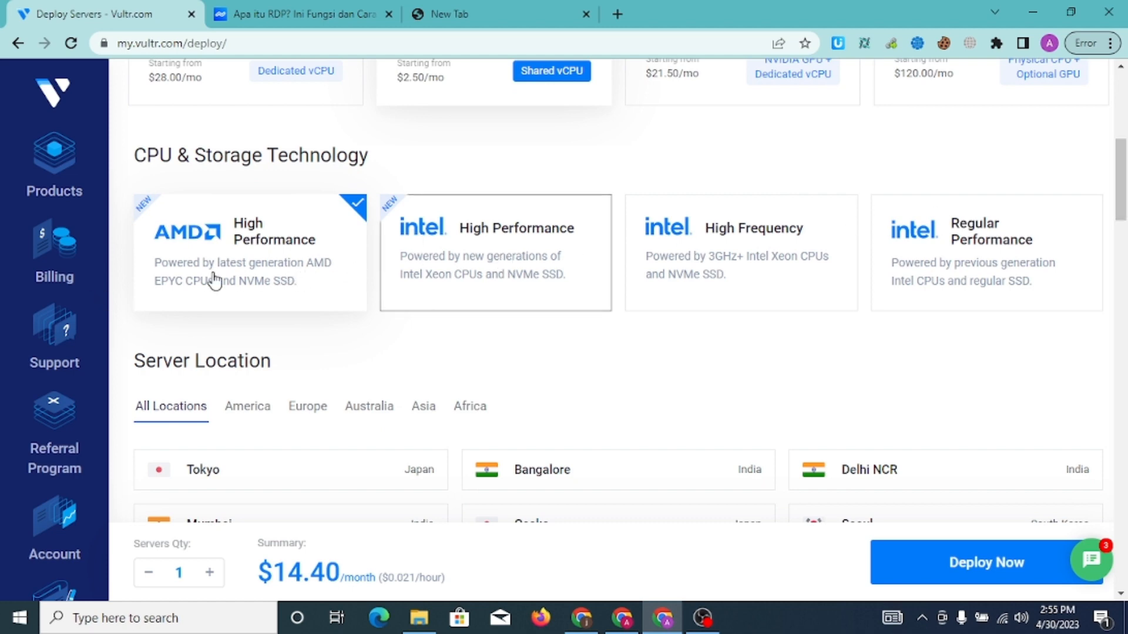
# Pick Intel Regular Performance under CPU & Storage Technology, dropping the price to $12.00/month
pyautogui.click(440, 276)
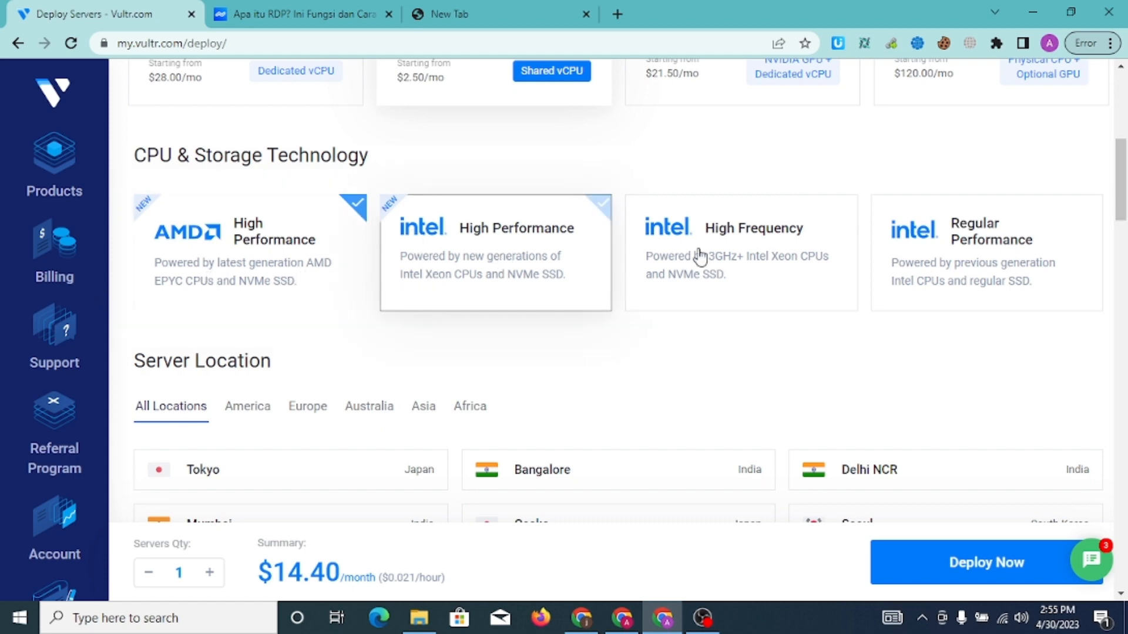
pyautogui.click(739, 263)
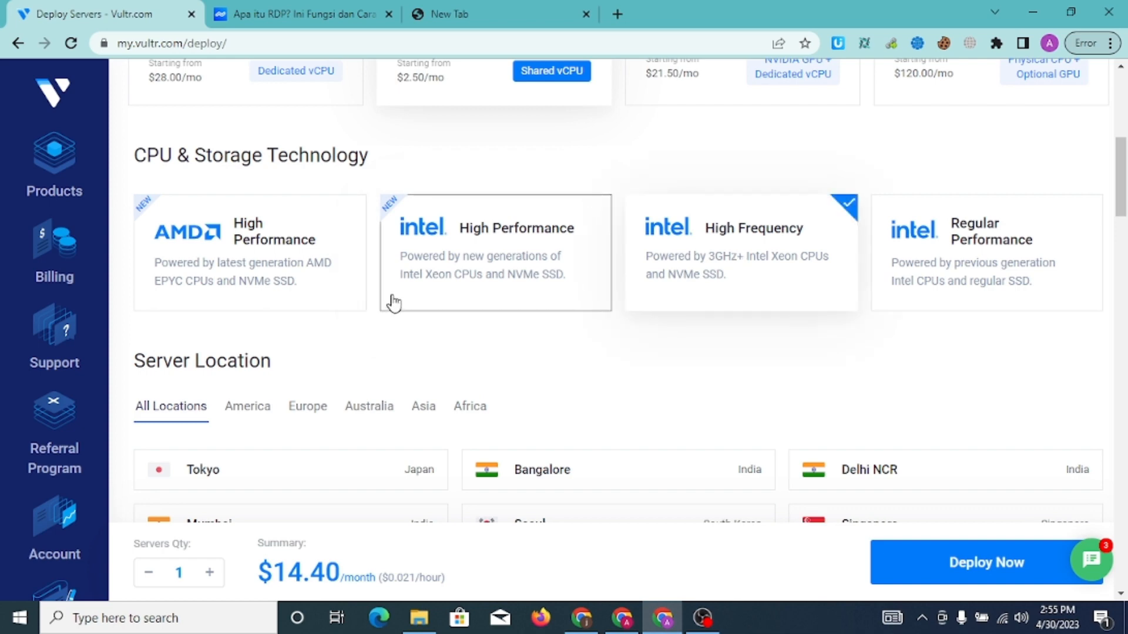
pyautogui.click(1022, 251)
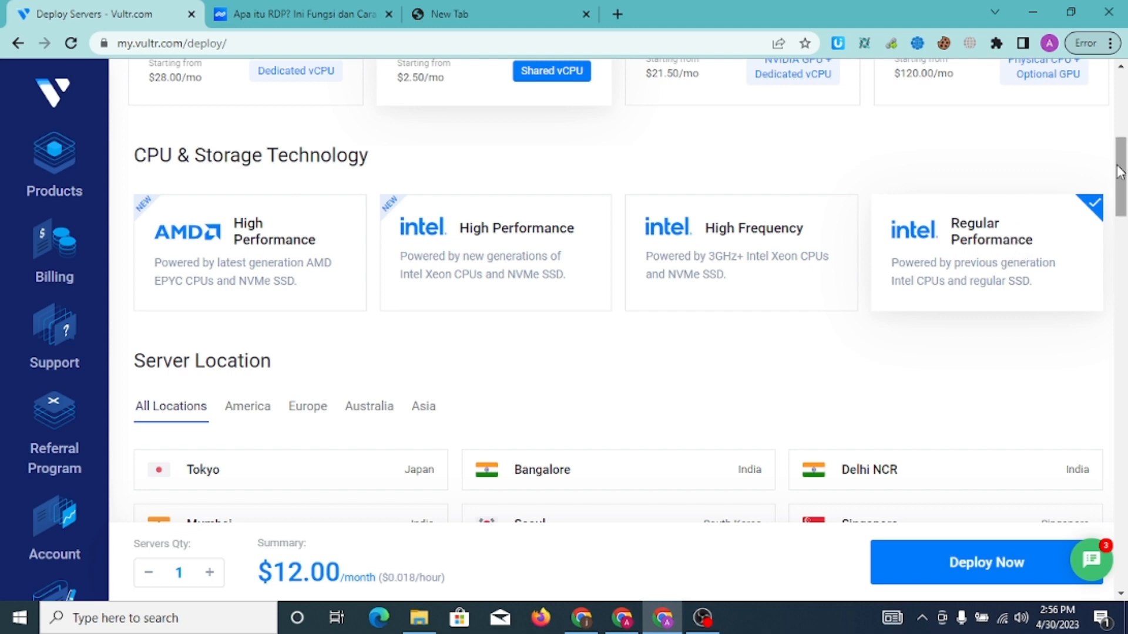
pyautogui.moveTo(1121, 170)
pyautogui.mouseDown()
pyautogui.moveTo(1126, 196)
pyautogui.moveTo(1121, 145)
pyautogui.moveTo(1123, 179)
pyautogui.mouseUp()
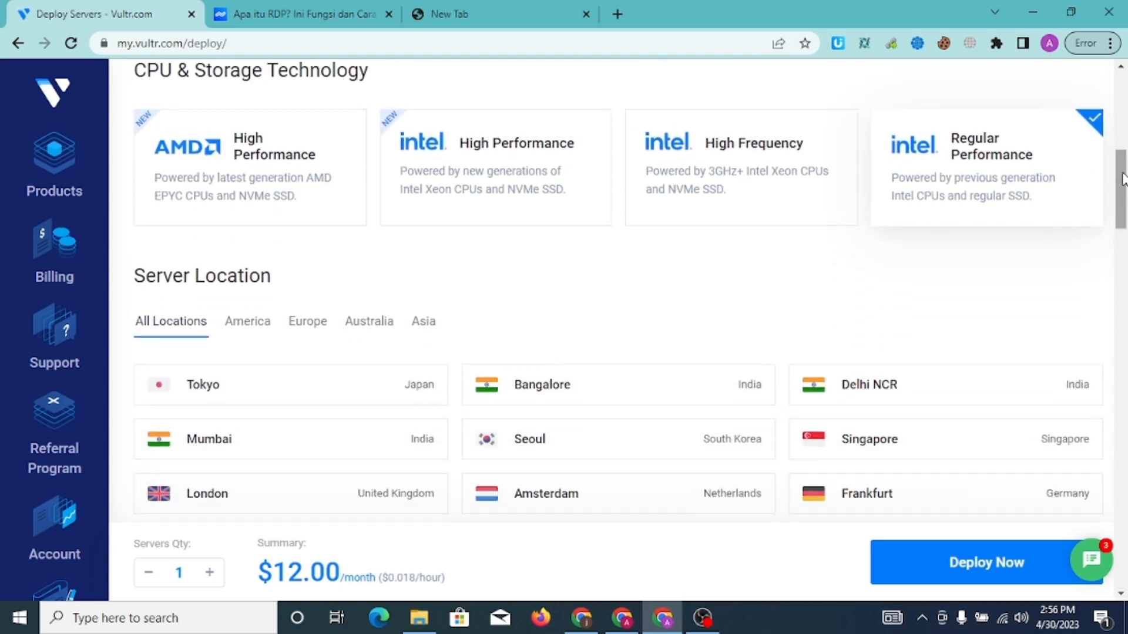
pyautogui.moveTo(1124, 179); pyautogui.dragTo(1126, 192)
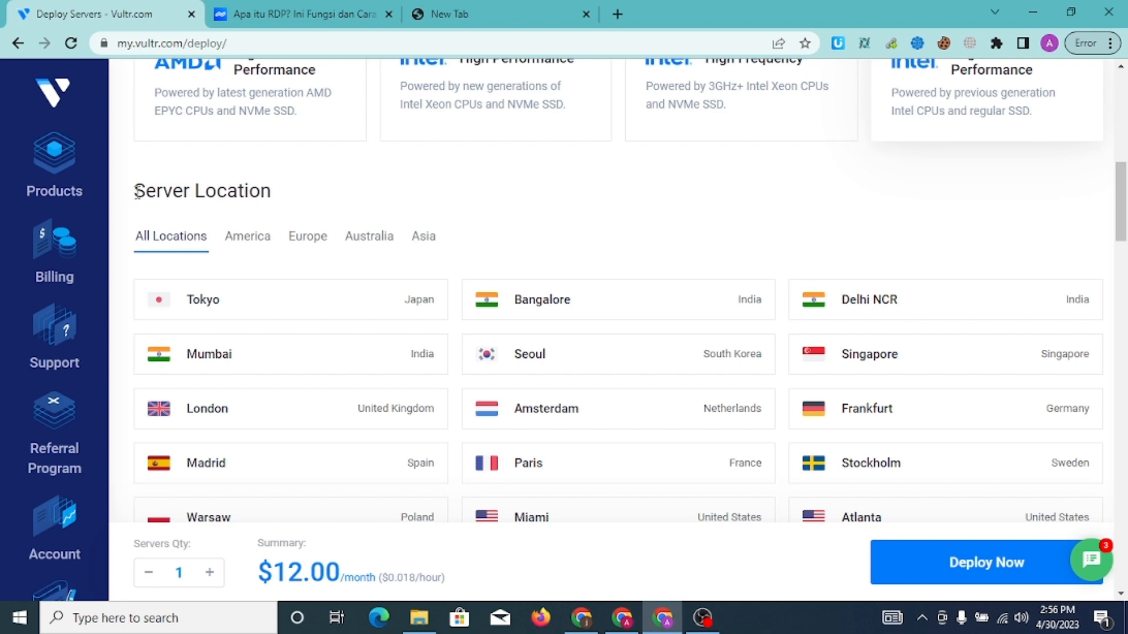
# Select Singapore in the Server Location grid instead of New York (NJ)
pyautogui.moveTo(137, 191); pyautogui.dragTo(292, 203)
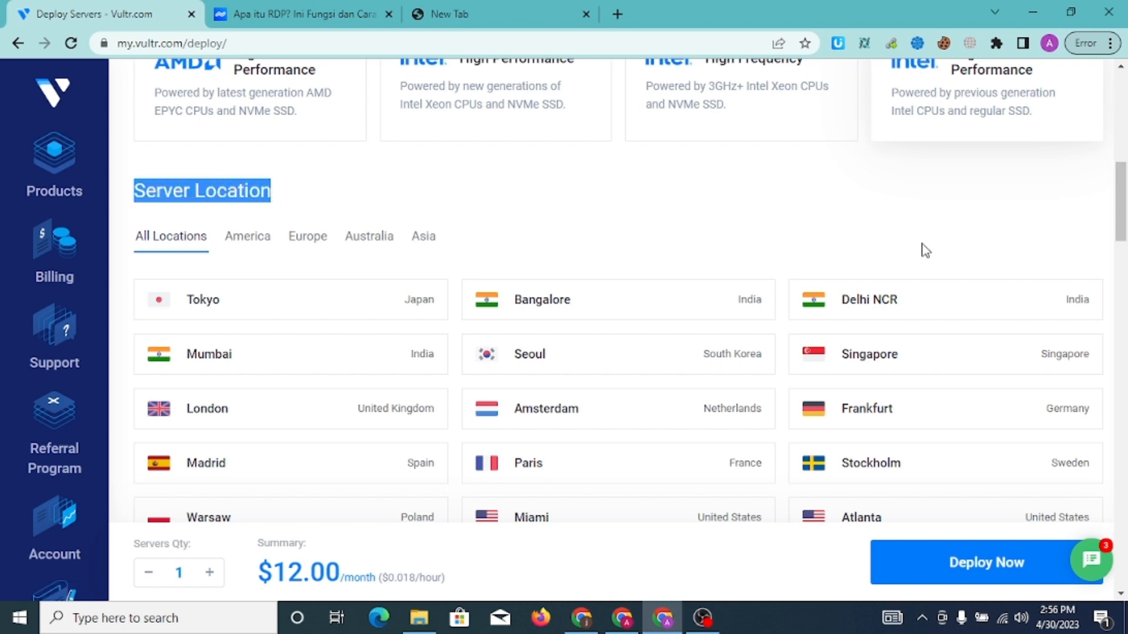
pyautogui.moveTo(1125, 215); pyautogui.dragTo(1125, 247)
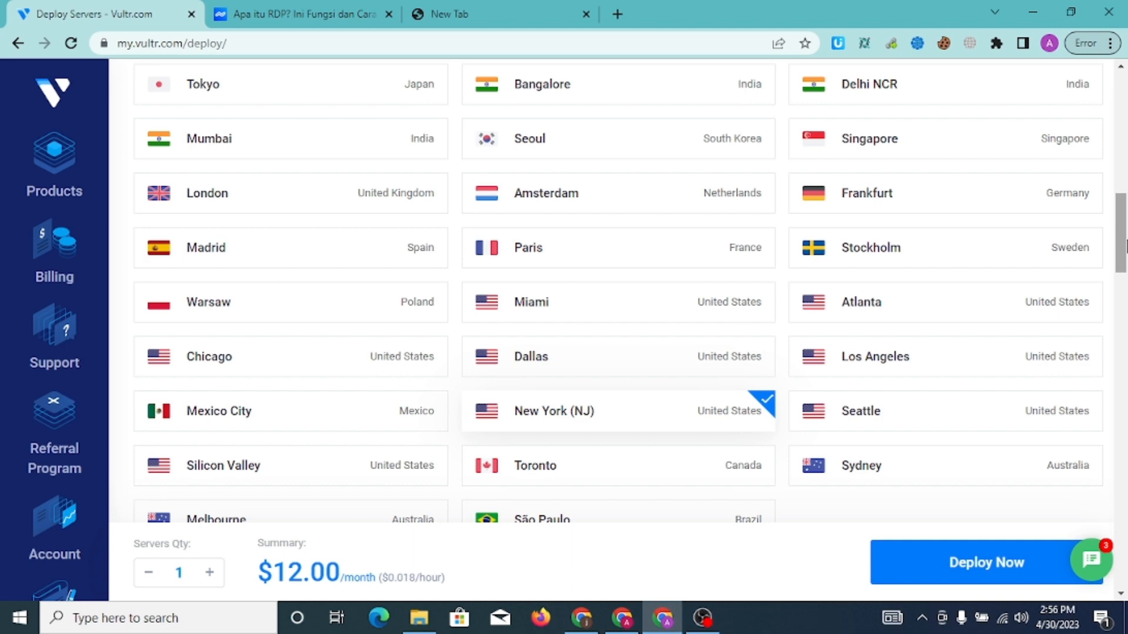
pyautogui.moveTo(1126, 244)
pyautogui.mouseDown()
pyautogui.moveTo(1123, 295)
pyautogui.moveTo(1115, 179)
pyautogui.moveTo(1124, 251)
pyautogui.moveTo(1124, 241)
pyautogui.mouseUp()
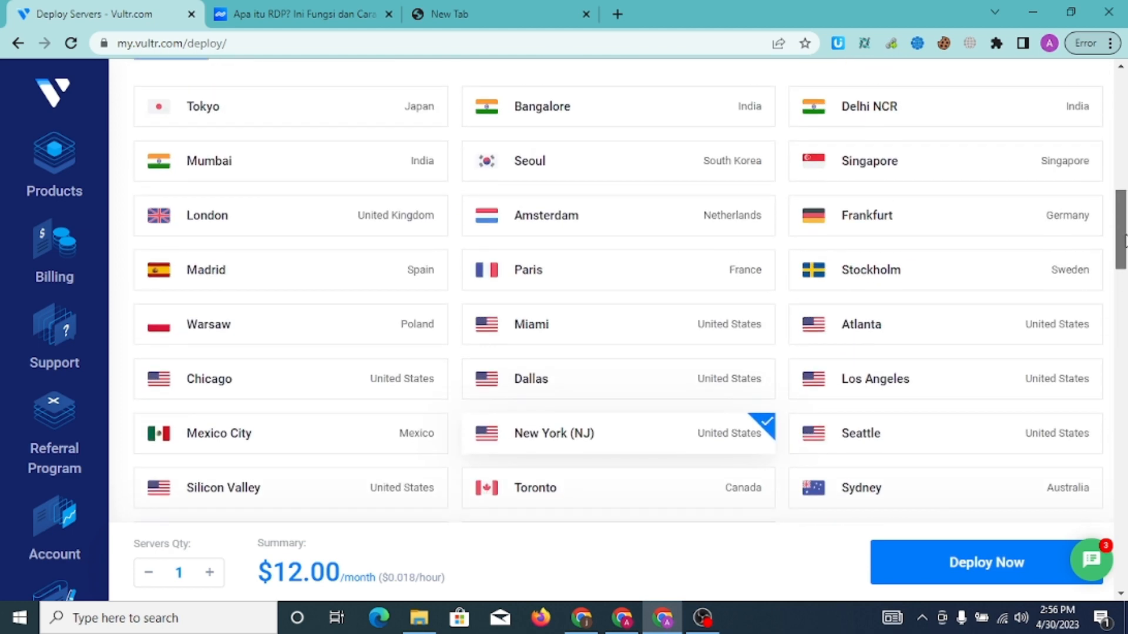
pyautogui.click(920, 175)
pyautogui.moveTo(1126, 207); pyautogui.dragTo(1126, 283)
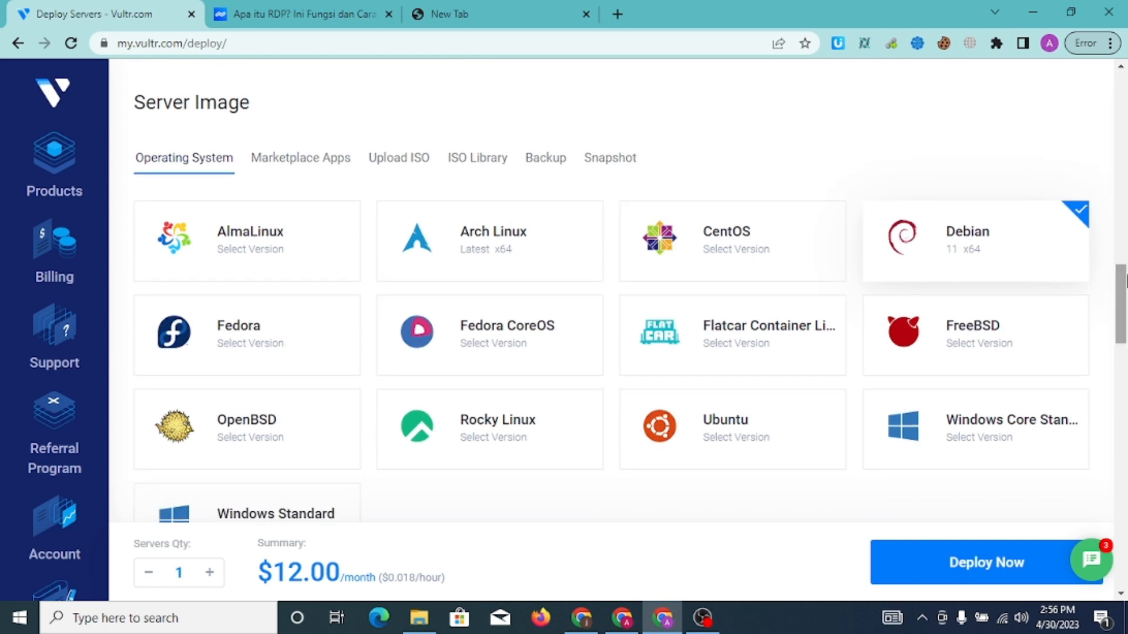
# Expand the Windows Core Standard image card to view its available versions
pyautogui.moveTo(1122, 277)
pyautogui.mouseDown()
pyautogui.moveTo(1127, 298)
pyautogui.moveTo(1124, 285)
pyautogui.mouseUp()
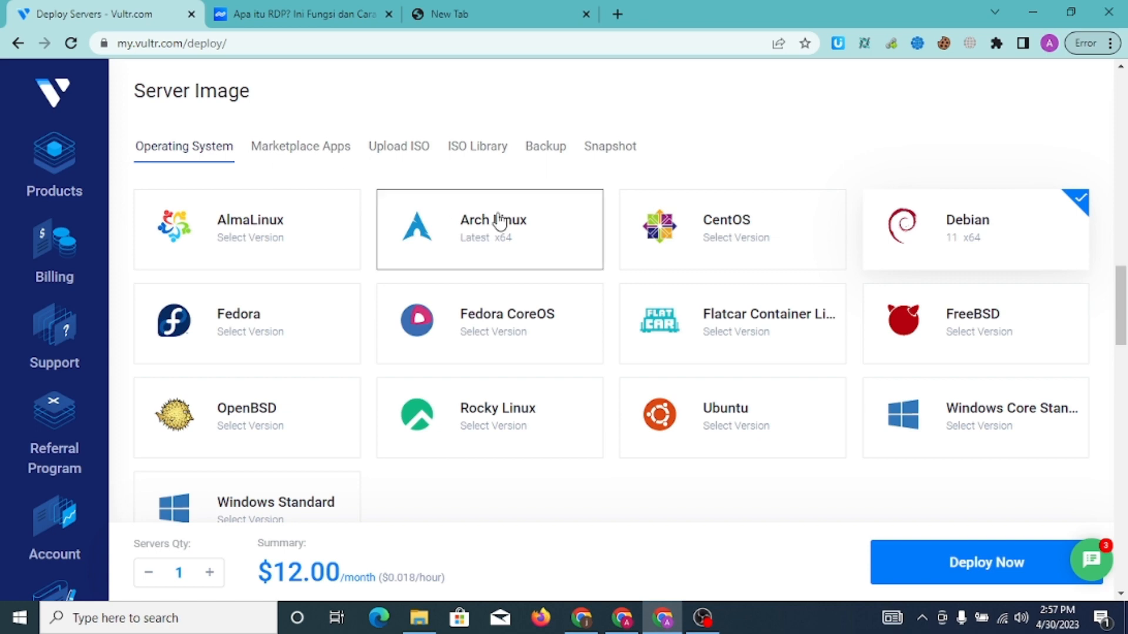
pyautogui.click(1008, 440)
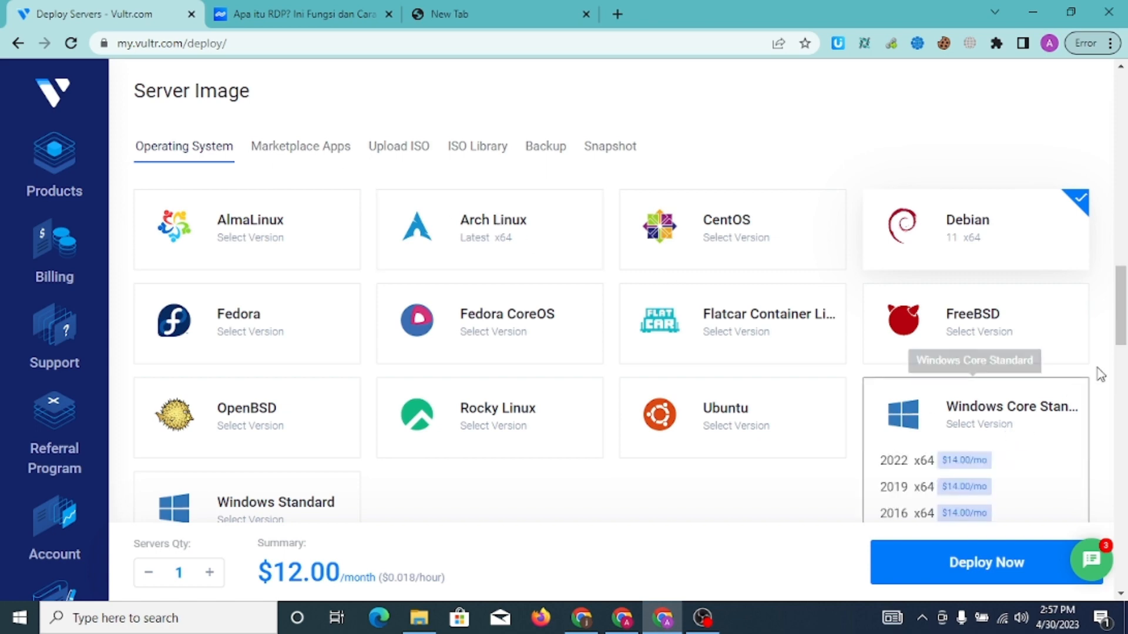
pyautogui.moveTo(1122, 307); pyautogui.dragTo(1122, 323)
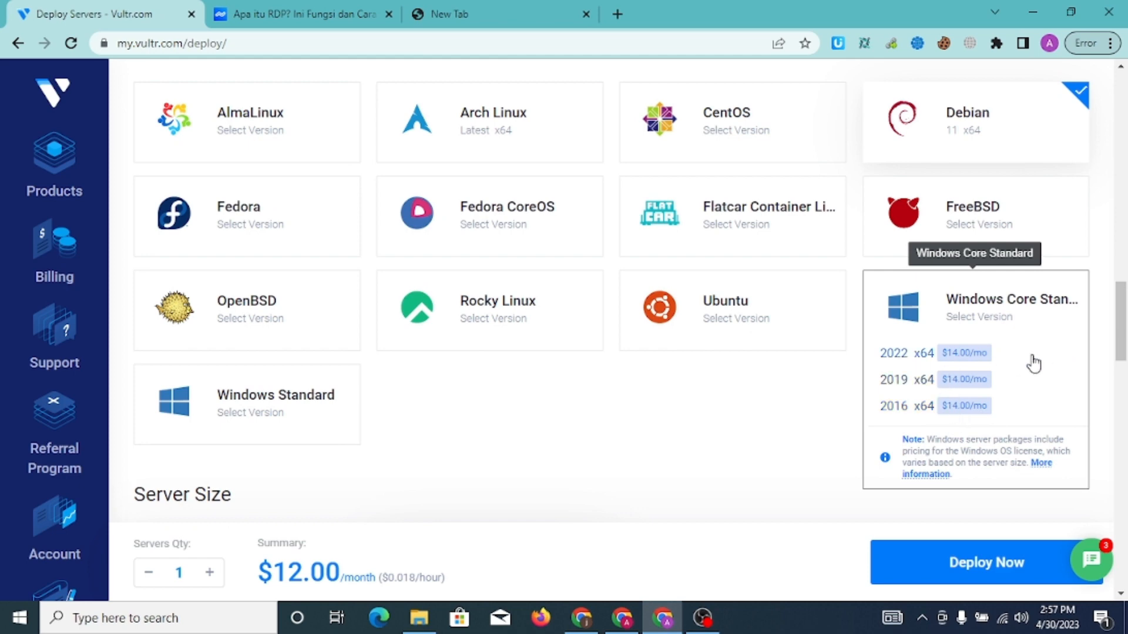
pyautogui.moveTo(1125, 326)
pyautogui.mouseDown()
pyautogui.moveTo(1120, 170)
pyautogui.moveTo(1127, 340)
pyautogui.mouseUp()
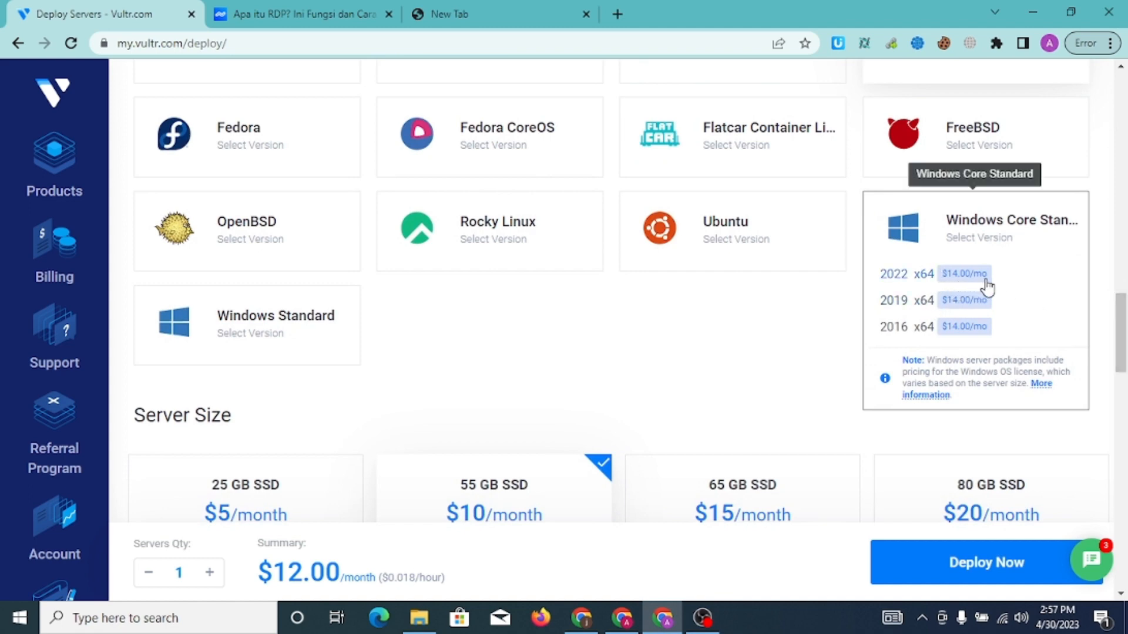
# Check the Windows Standard versions, then show Win10Pro.iso under the Upload ISO tab
pyautogui.scroll(-1, 1125, 308)
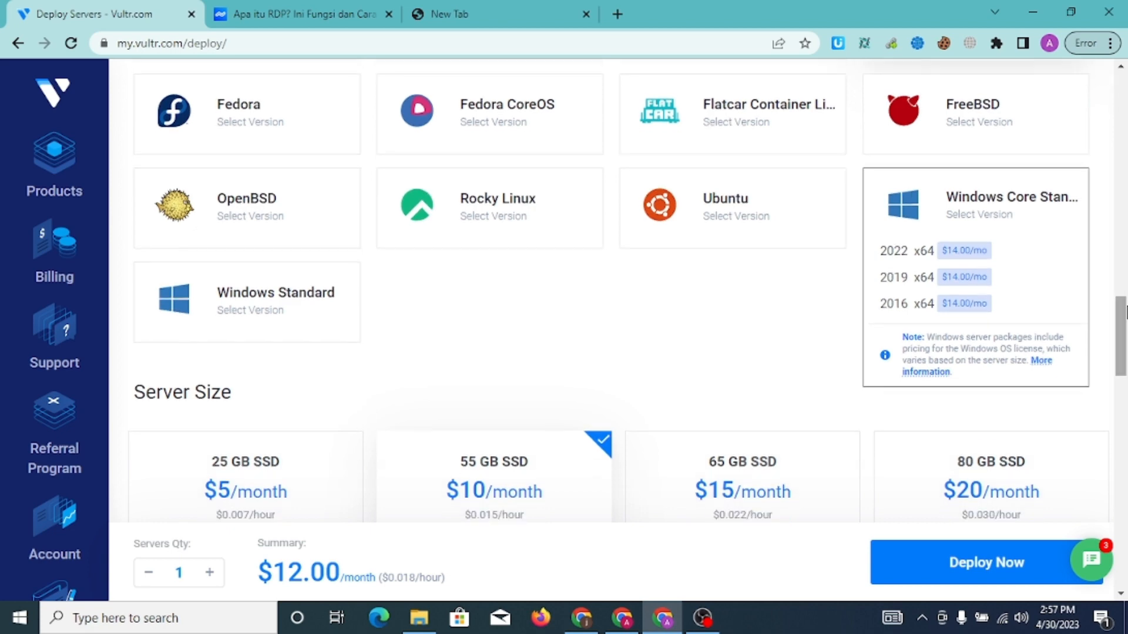
pyautogui.click(319, 313)
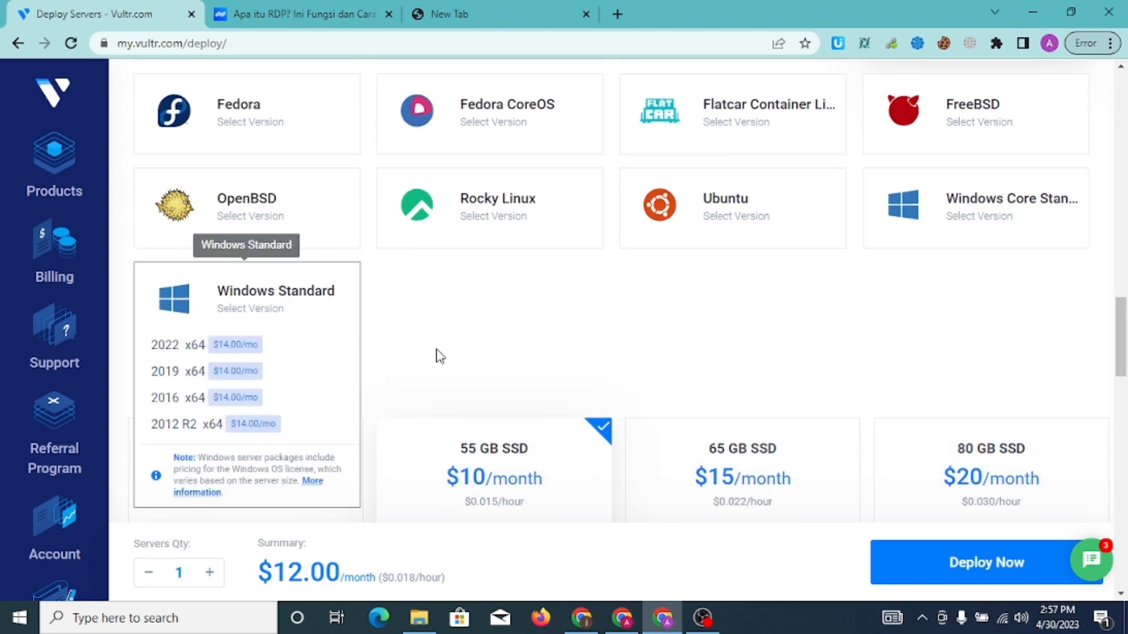
pyautogui.scroll(4, 1122, 291)
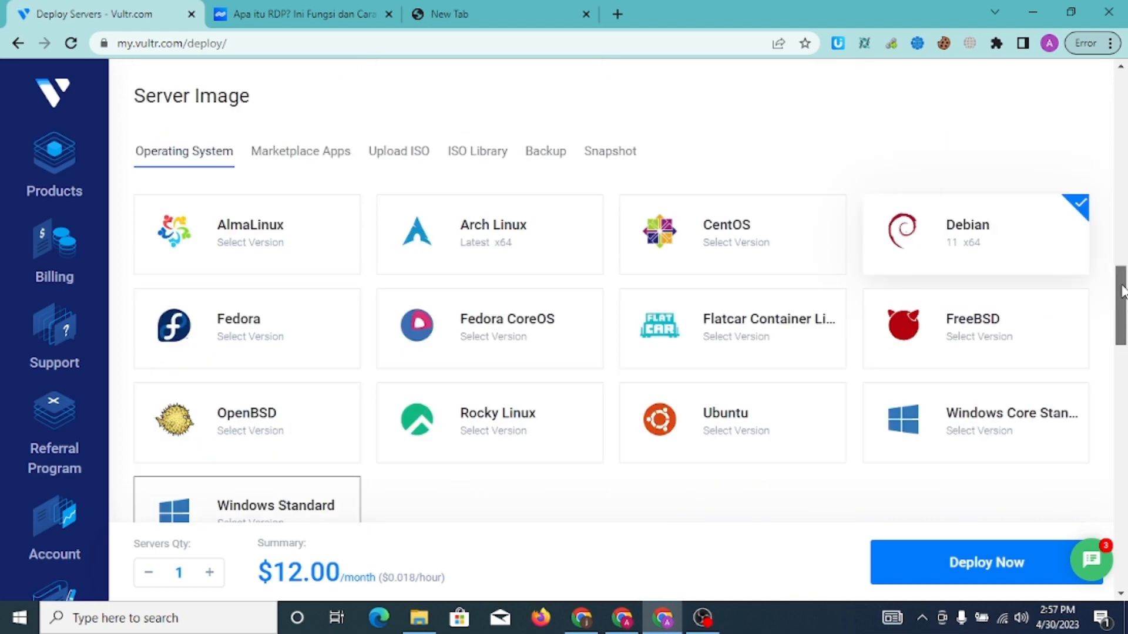
pyautogui.scroll(3, 1123, 292)
pyautogui.scroll(-2, 1123, 292)
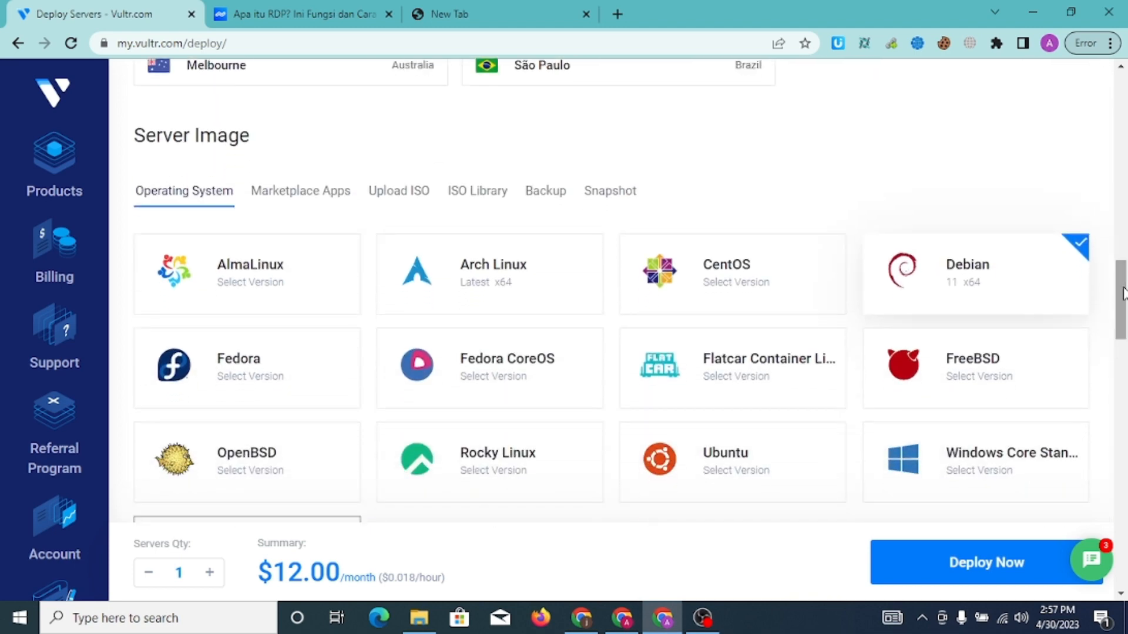
pyautogui.moveTo(1123, 292); pyautogui.dragTo(1124, 298)
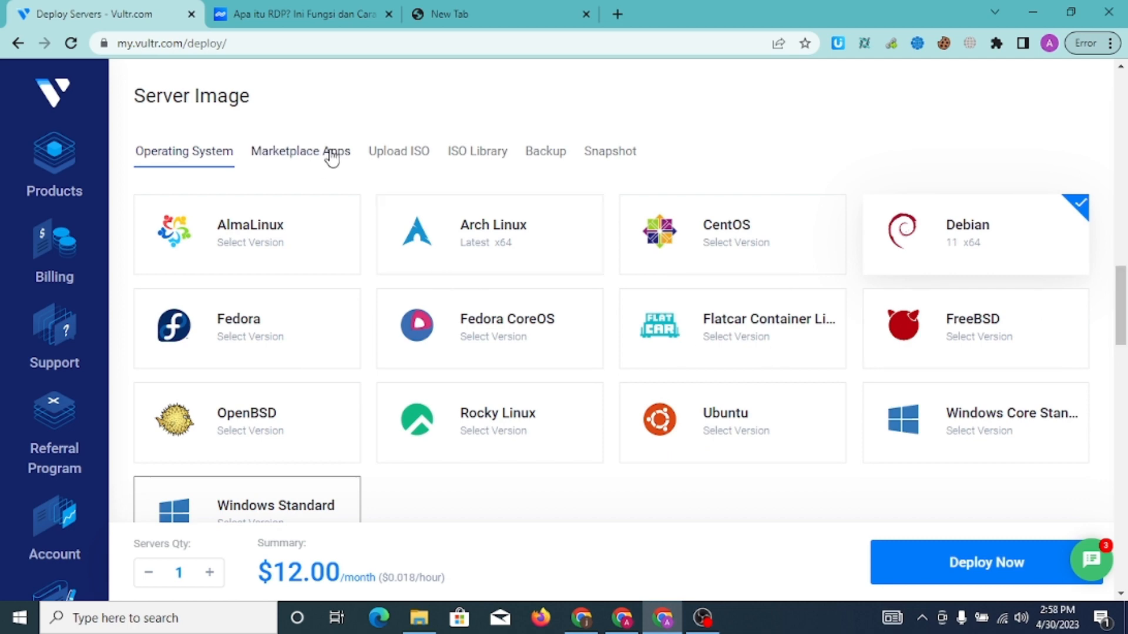
pyautogui.click(408, 158)
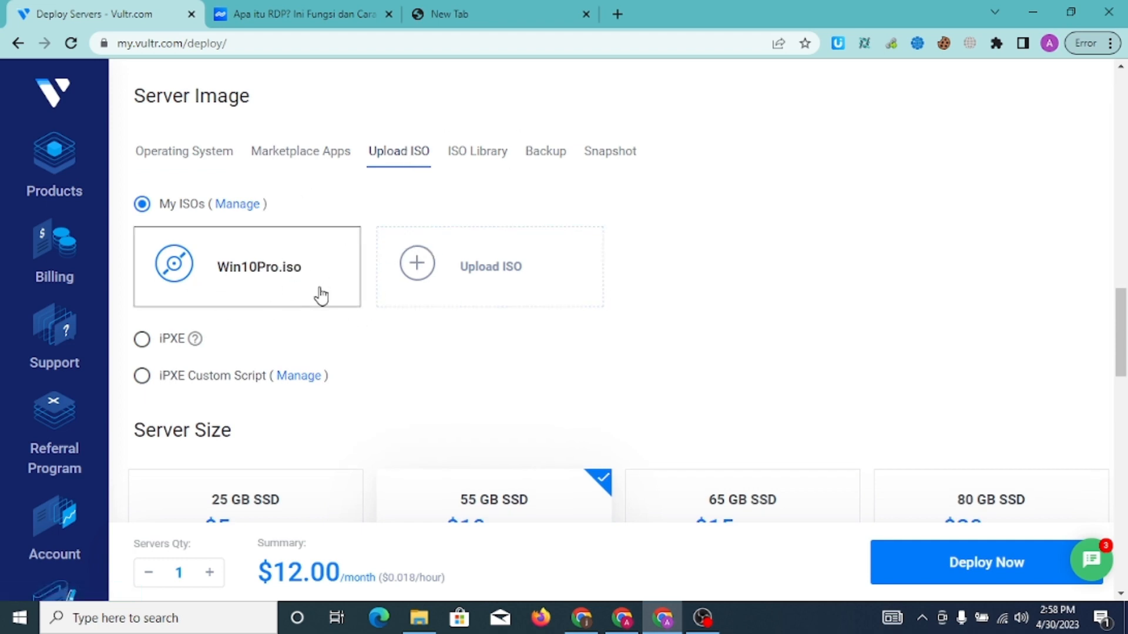
# Search 'download iso windows 10' from the address bar in the new tab
pyautogui.click(506, 16)
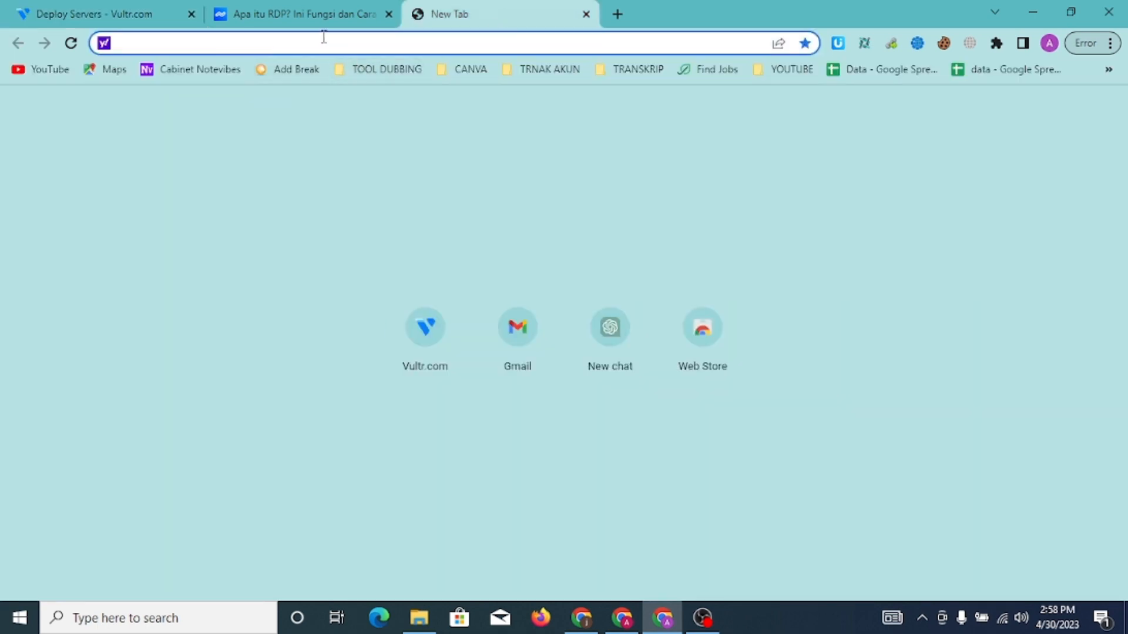
pyautogui.write('d')
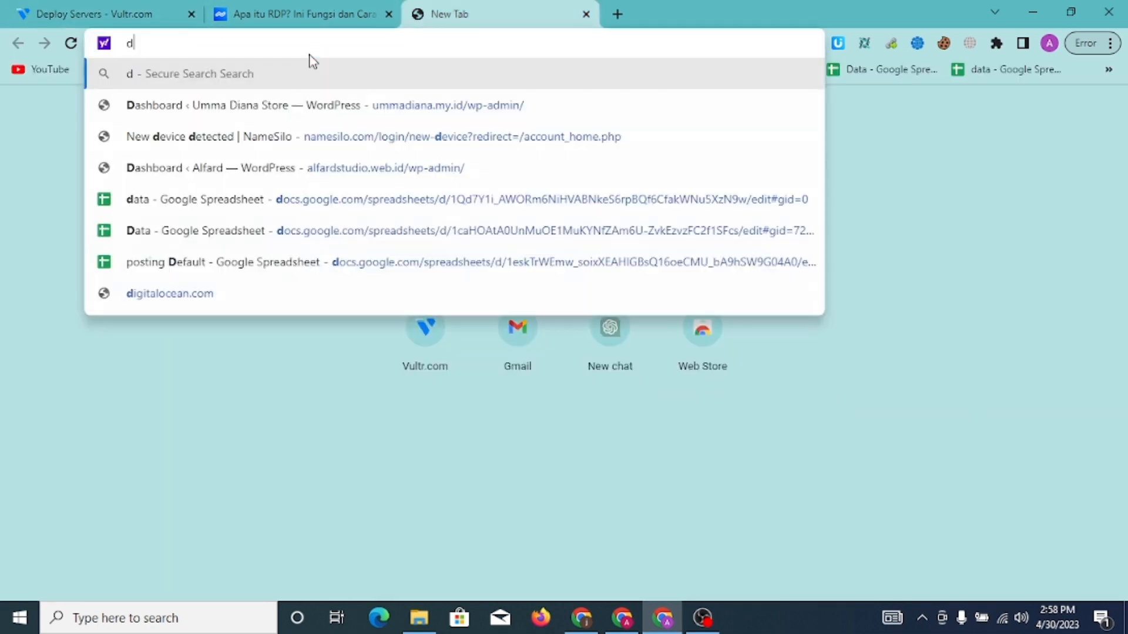
pyautogui.write('ownloa')
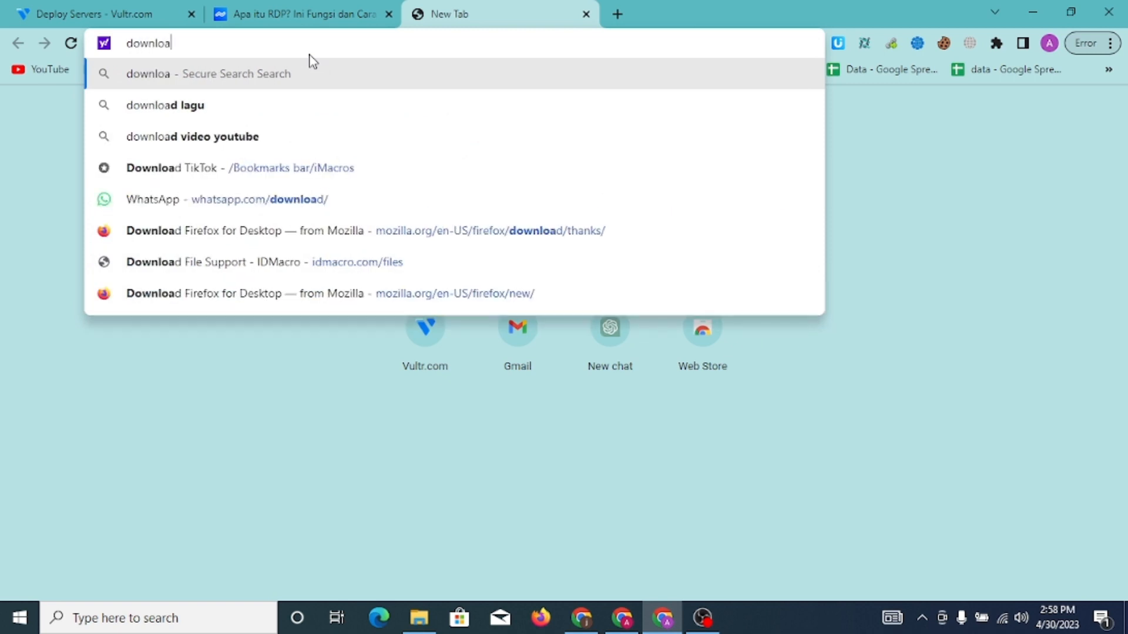
pyautogui.write('d iso ')
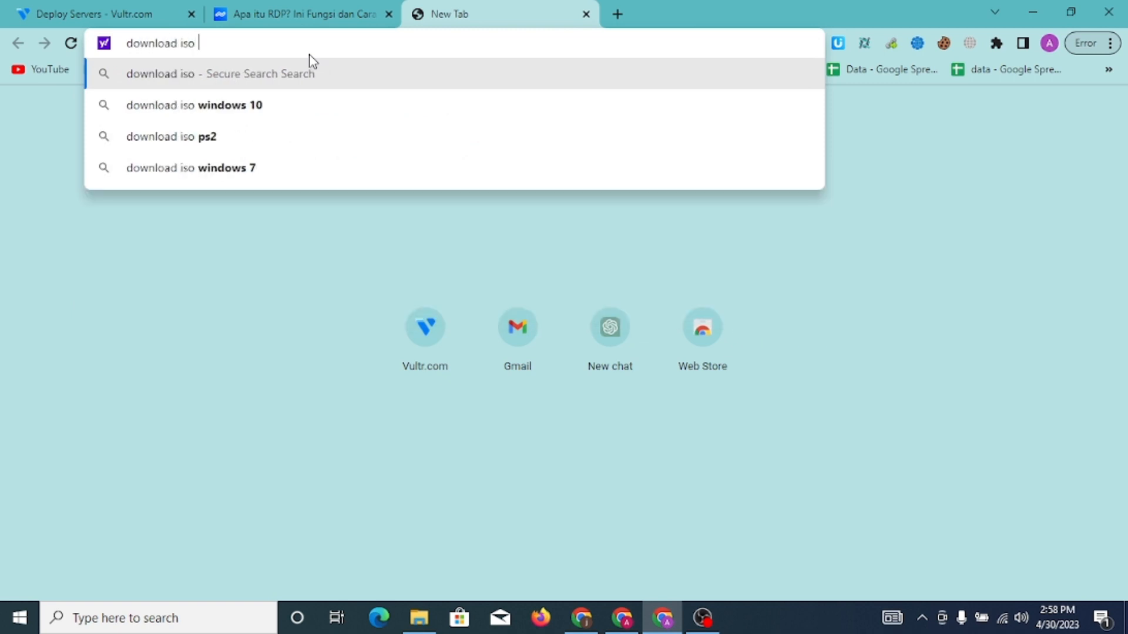
pyautogui.write('windows')
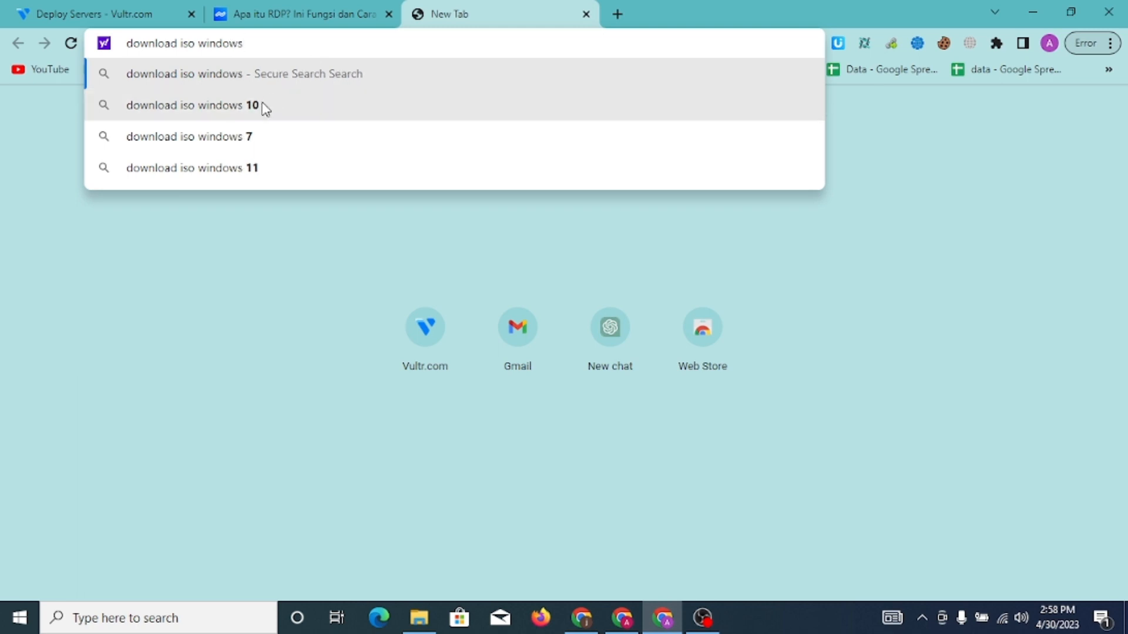
pyautogui.click(229, 119)
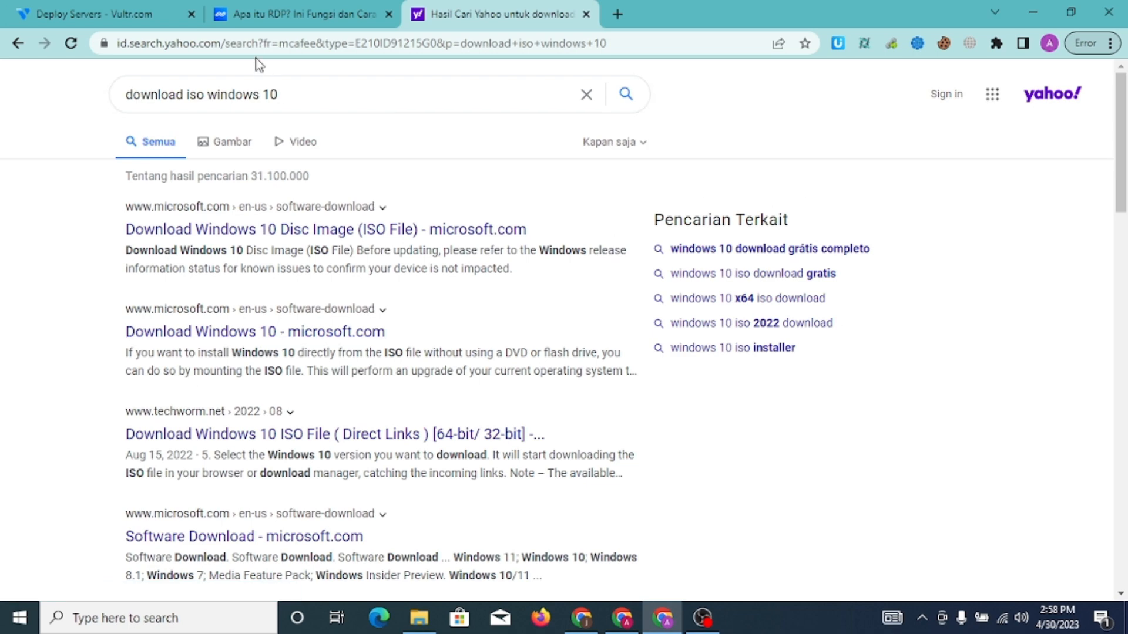
# Refine the Yahoo search to 'download iso windows 10 rdp' and review the results
pyautogui.click(311, 96)
pyautogui.write('rd')
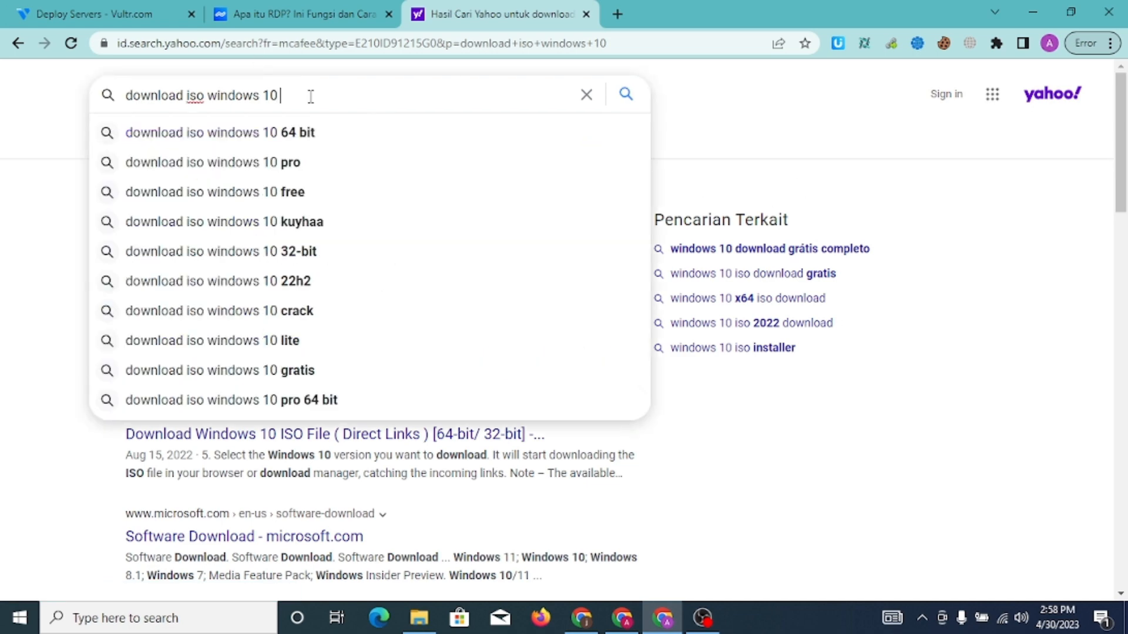
pyautogui.write('p')
pyautogui.press('Return')
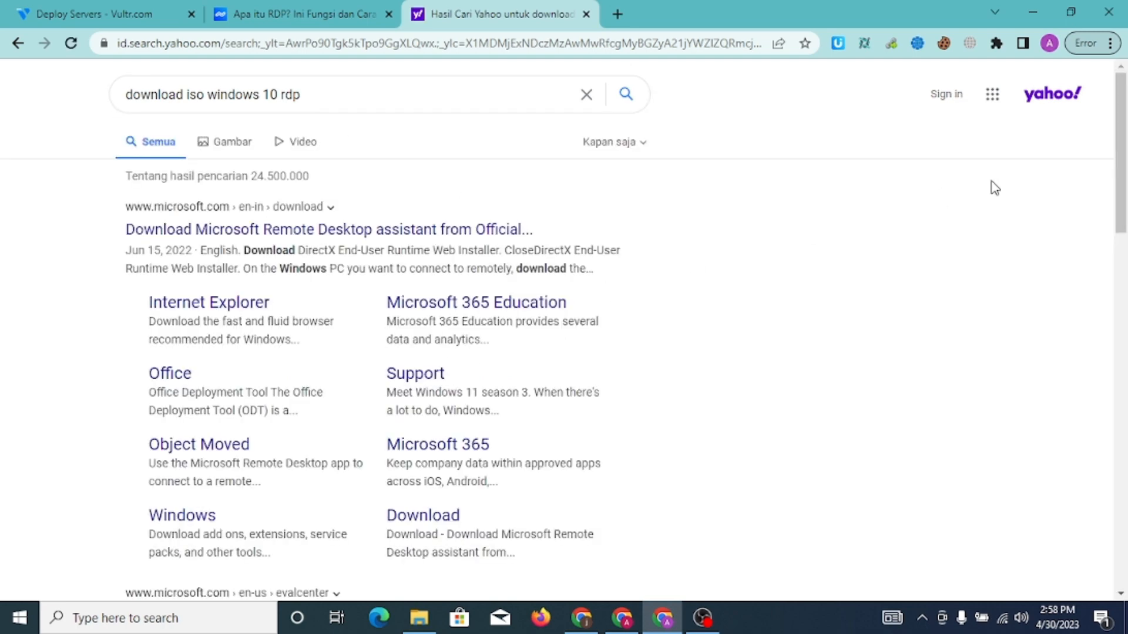
pyautogui.scroll(-6, 1125, 136)
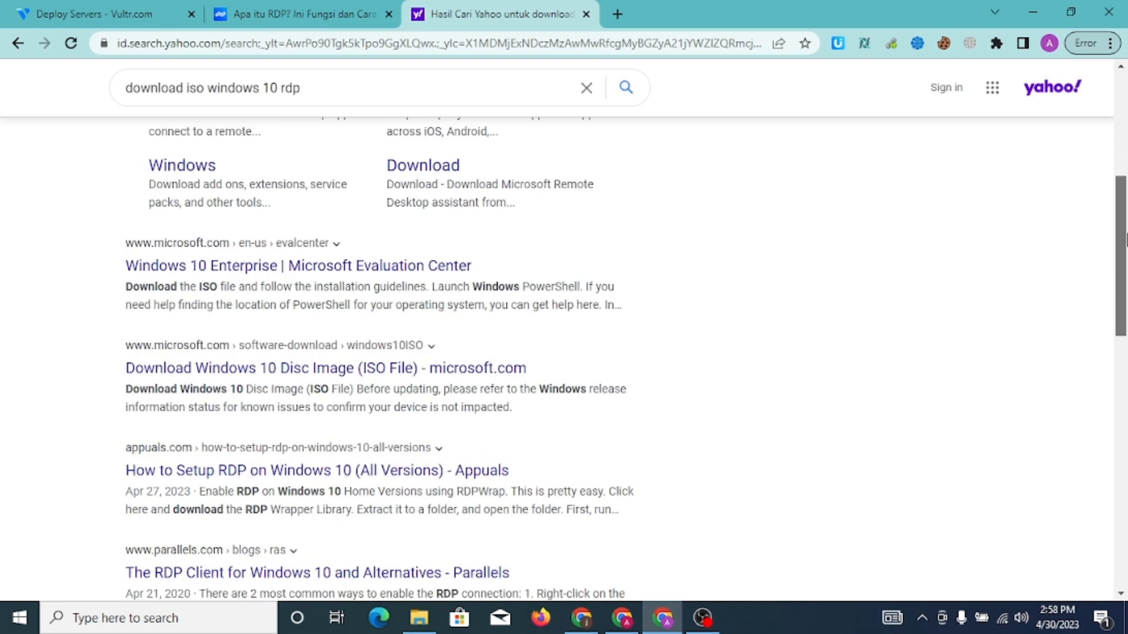
pyautogui.click(290, 8)
# Return to the 'Deploy Servers - Vultr.com' tab showing Win10Pro.iso
pyautogui.click(111, 8)
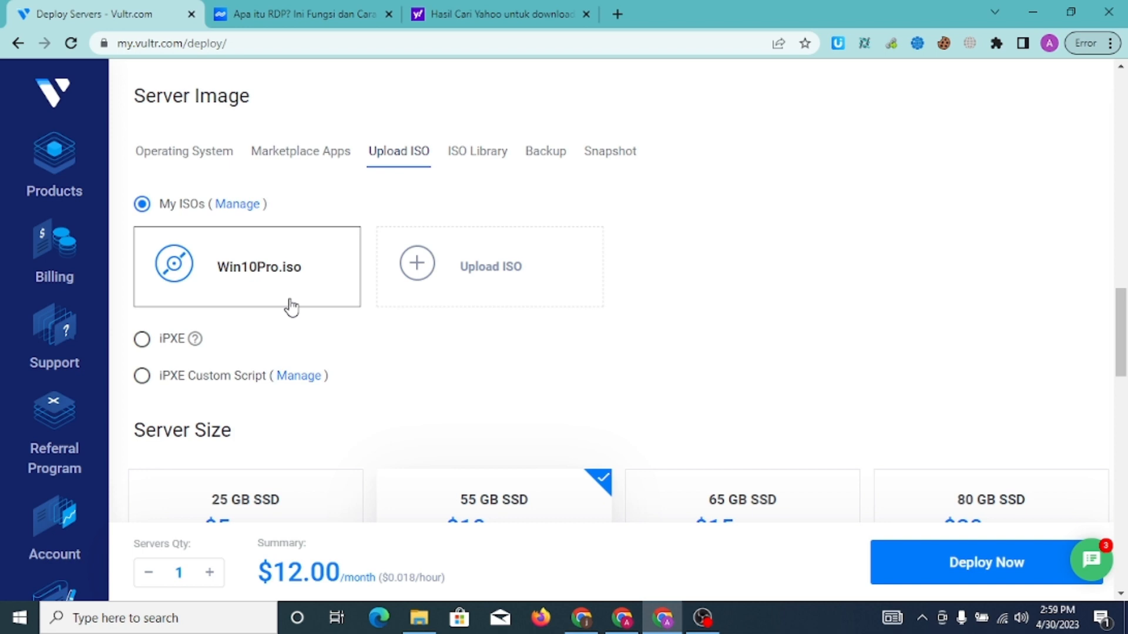
pyautogui.click(237, 273)
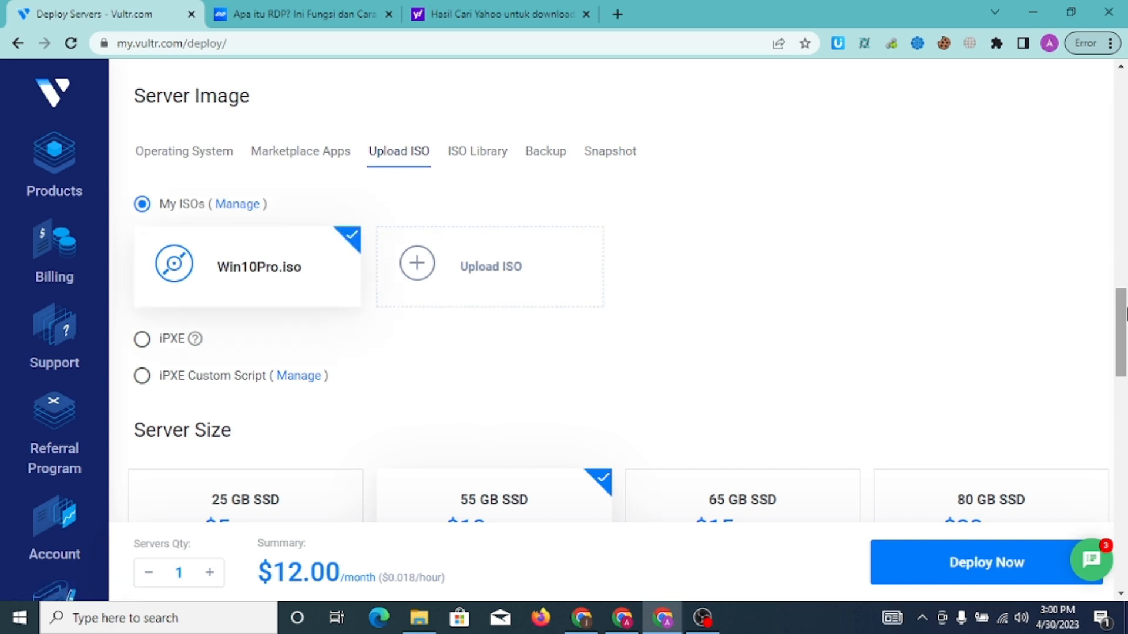
pyautogui.scroll(-2, 1124, 332)
pyautogui.moveTo(1124, 332); pyautogui.dragTo(1125, 363)
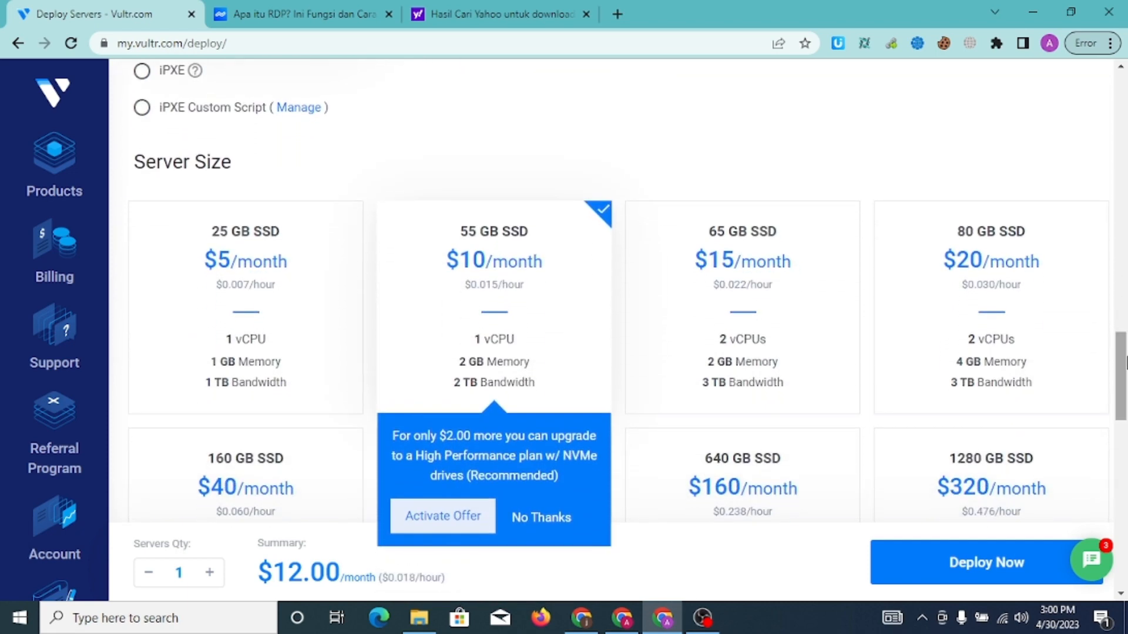
pyautogui.click(321, 295)
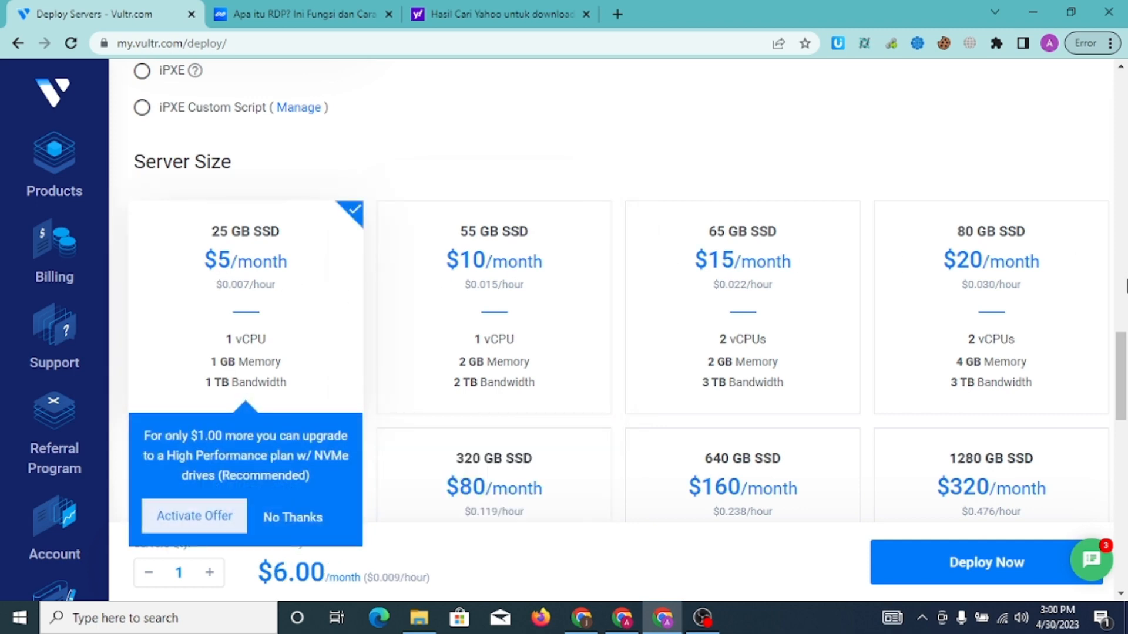
pyautogui.scroll(-1, 1126, 360)
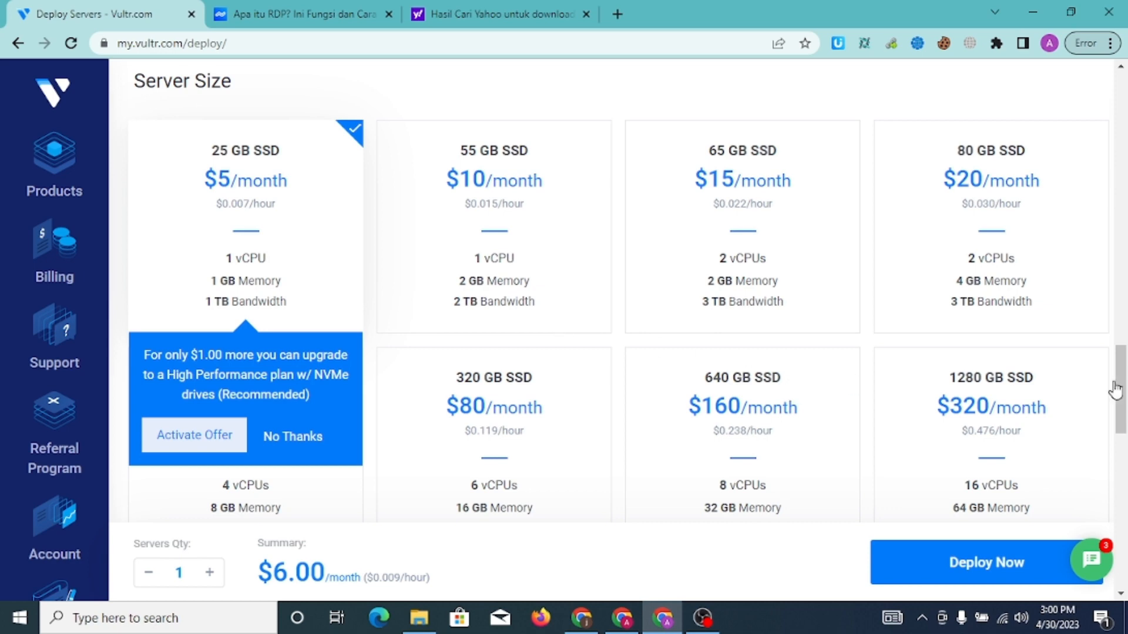
pyautogui.scroll(-2, 1125, 394)
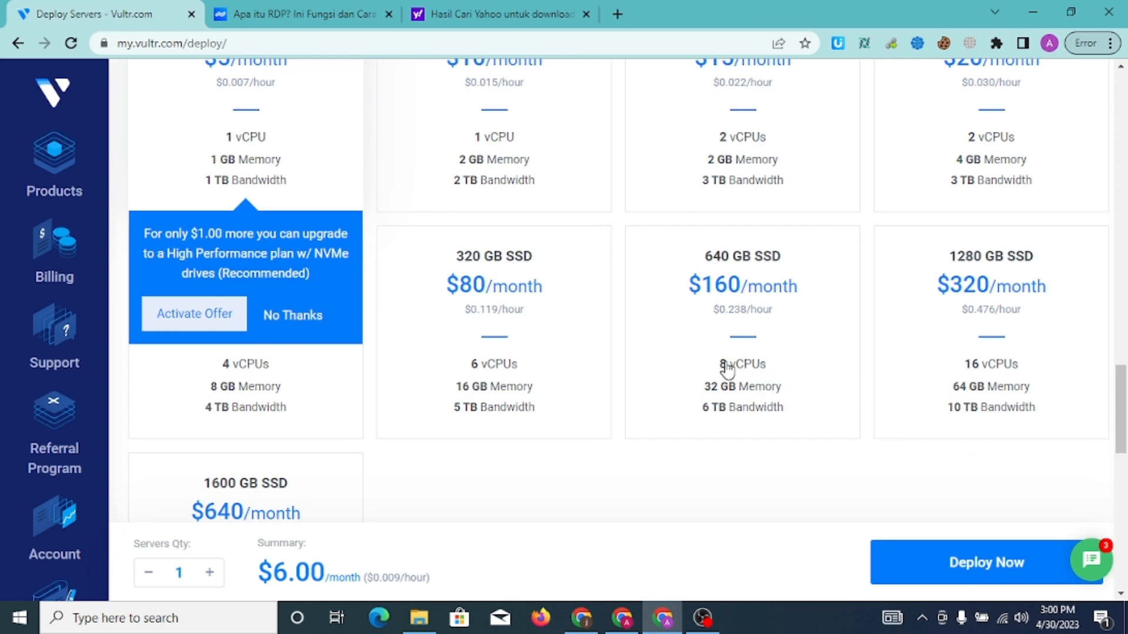
pyautogui.click(732, 176)
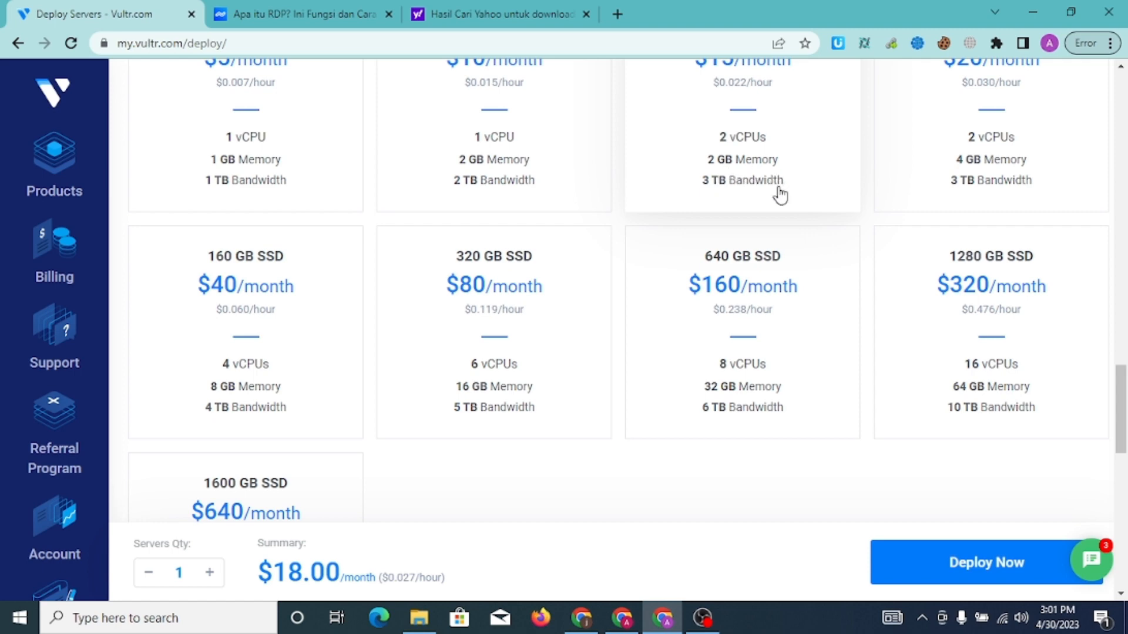
pyautogui.click(734, 394)
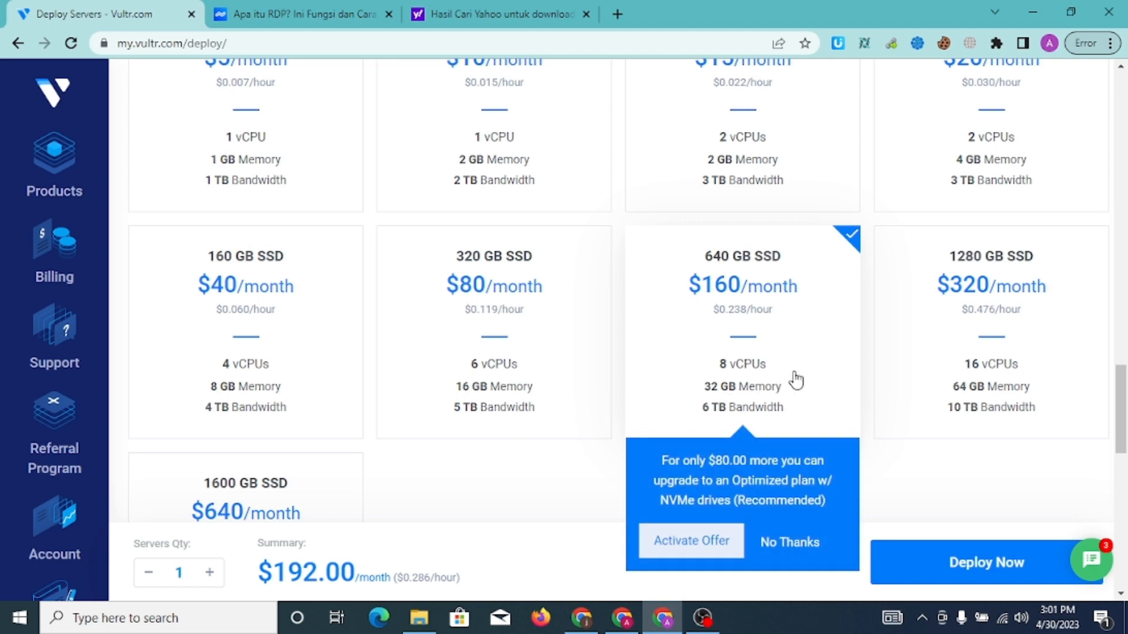
pyautogui.click(958, 381)
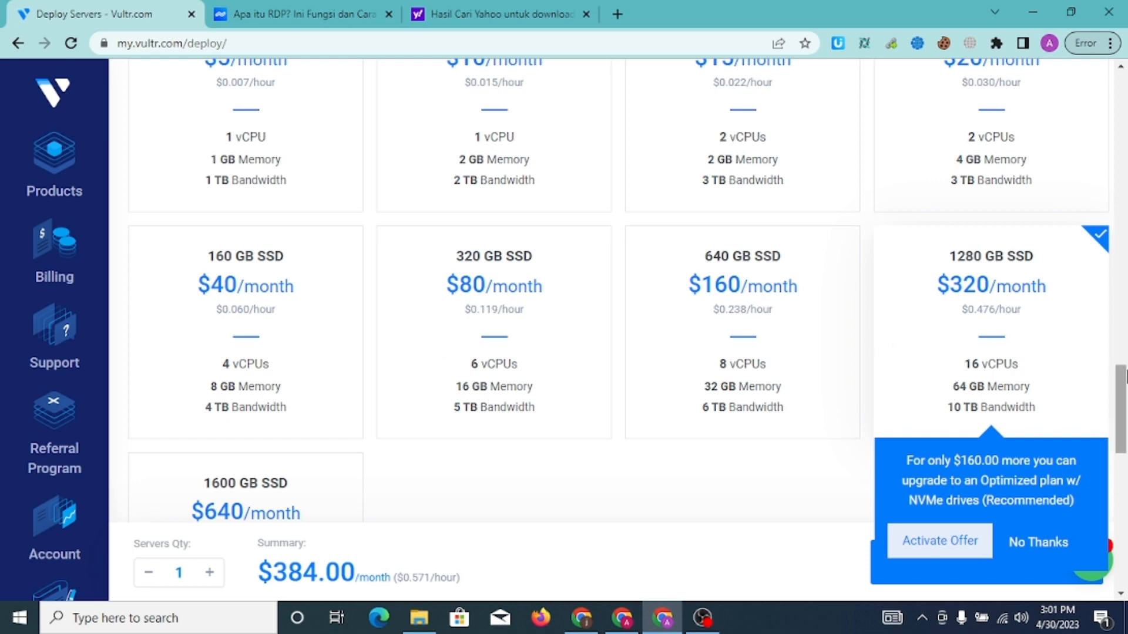
pyautogui.scroll(2, 1126, 352)
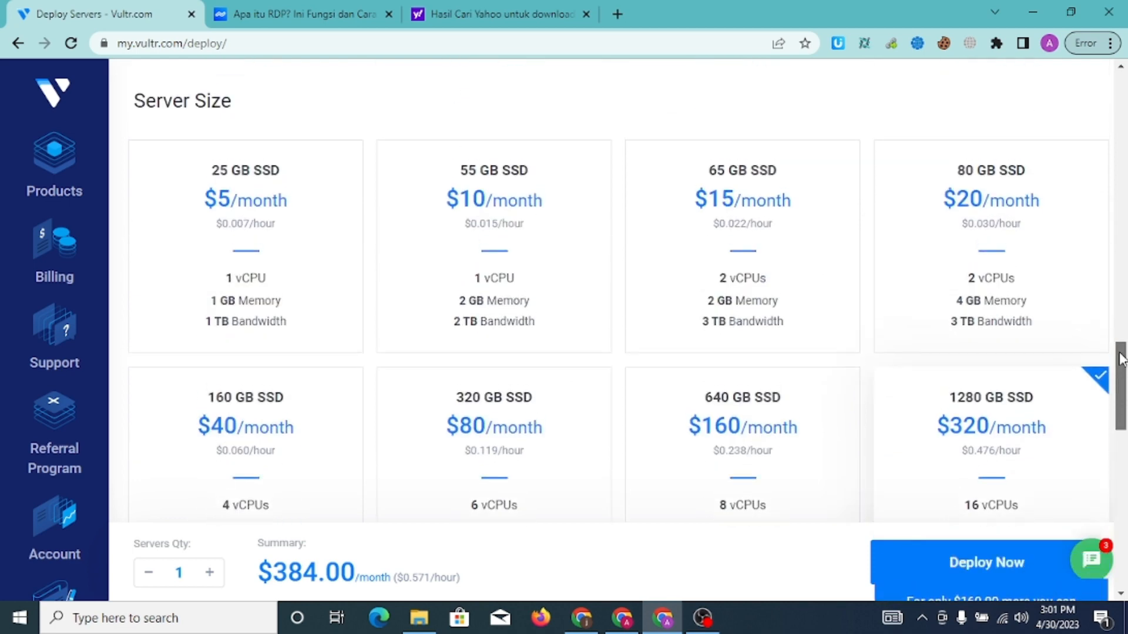
pyautogui.click(172, 294)
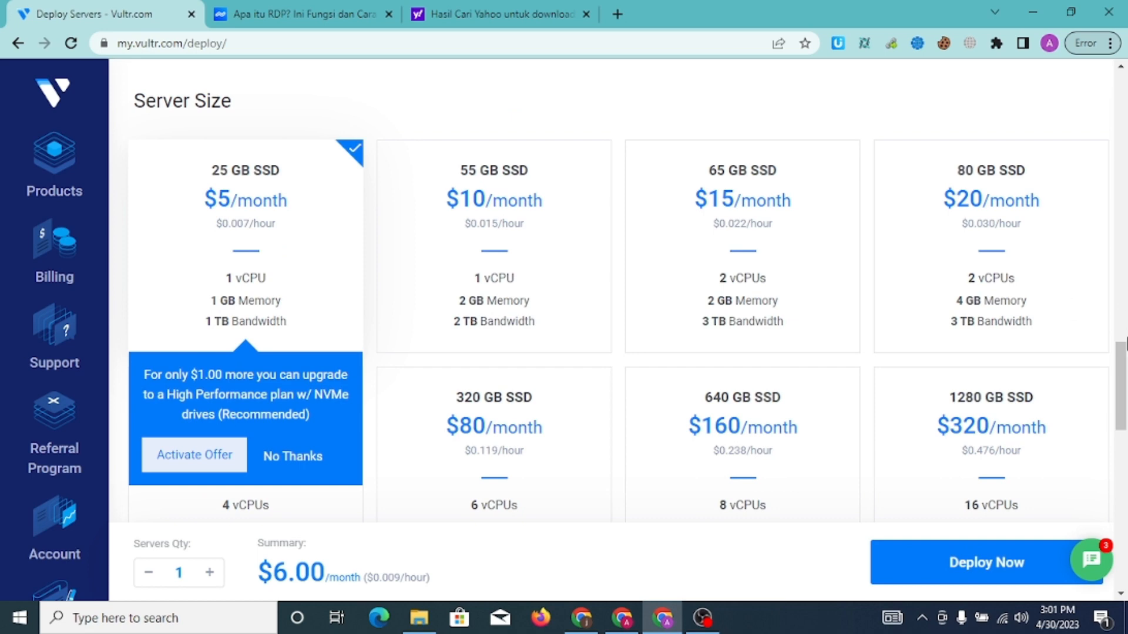
pyautogui.moveTo(1123, 352); pyautogui.dragTo(1125, 488)
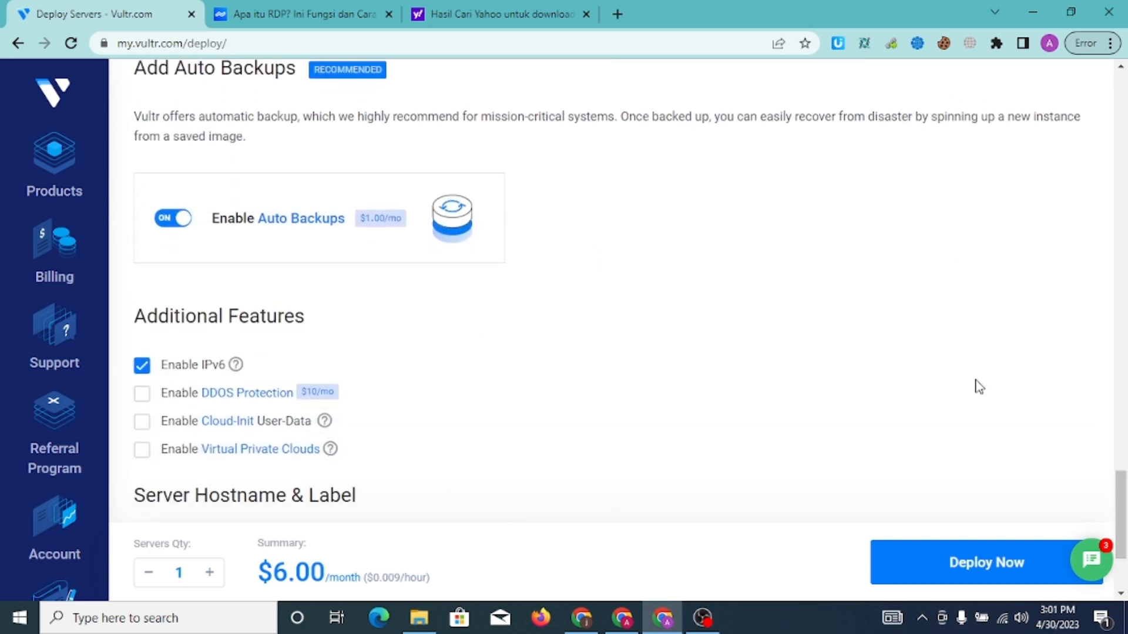
pyautogui.click(169, 222)
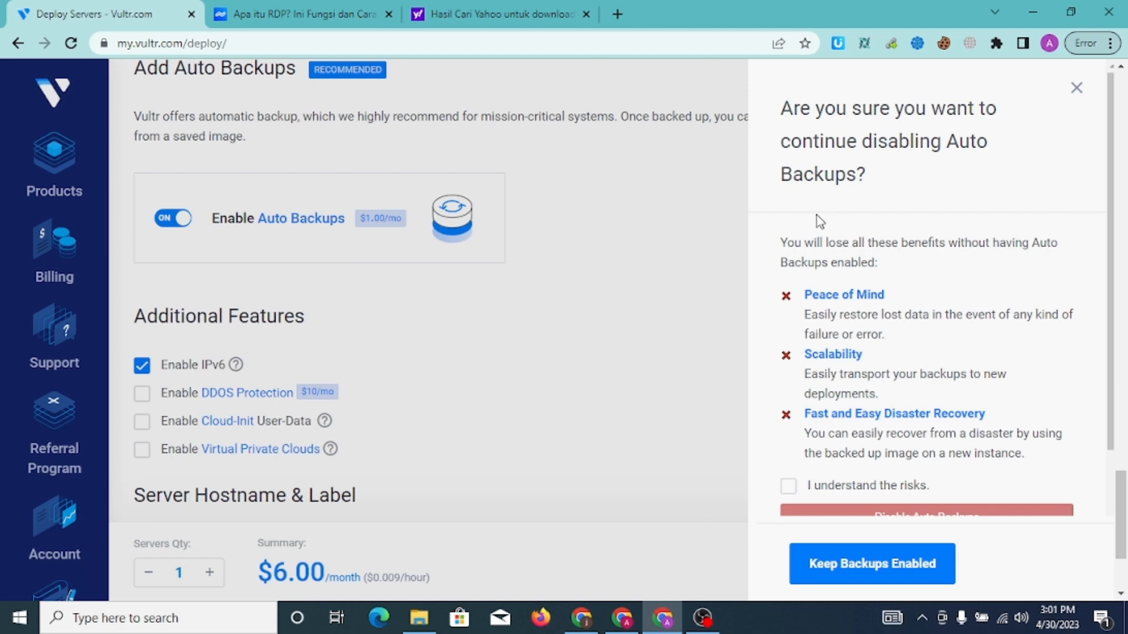
pyautogui.click(1073, 94)
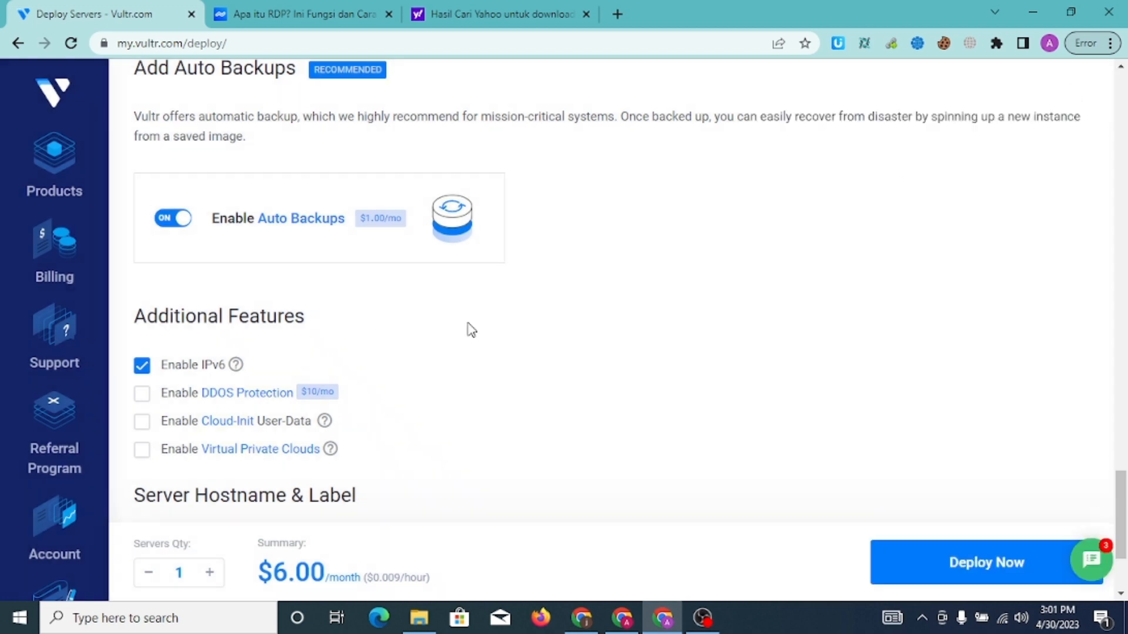
pyautogui.moveTo(1120, 485); pyautogui.dragTo(1124, 507)
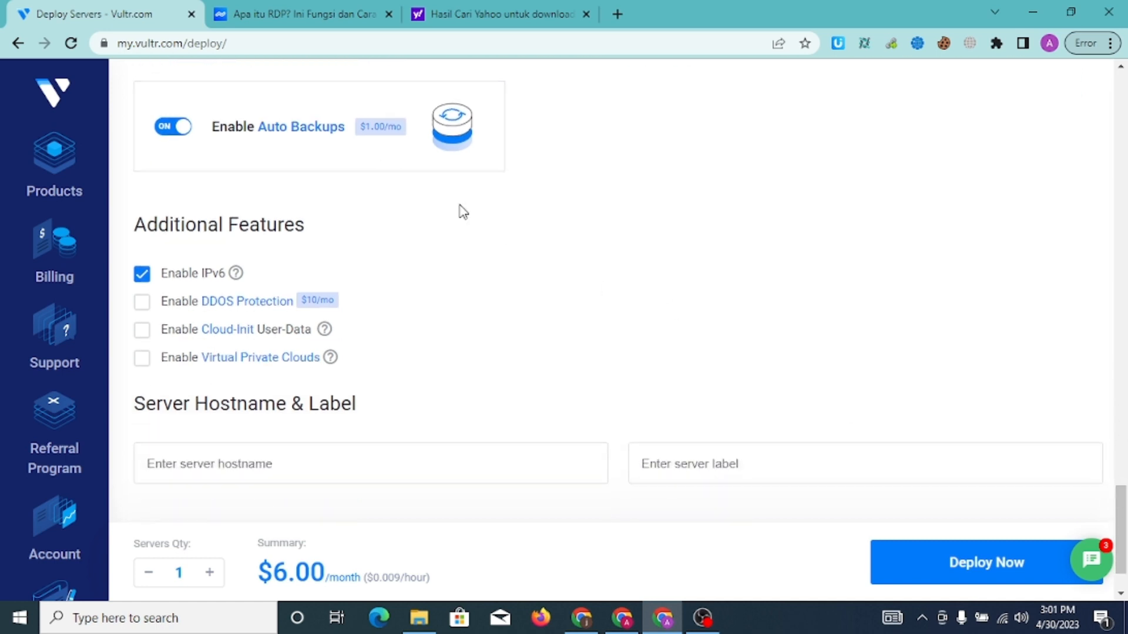
pyautogui.moveTo(1120, 501); pyautogui.dragTo(1120, 512)
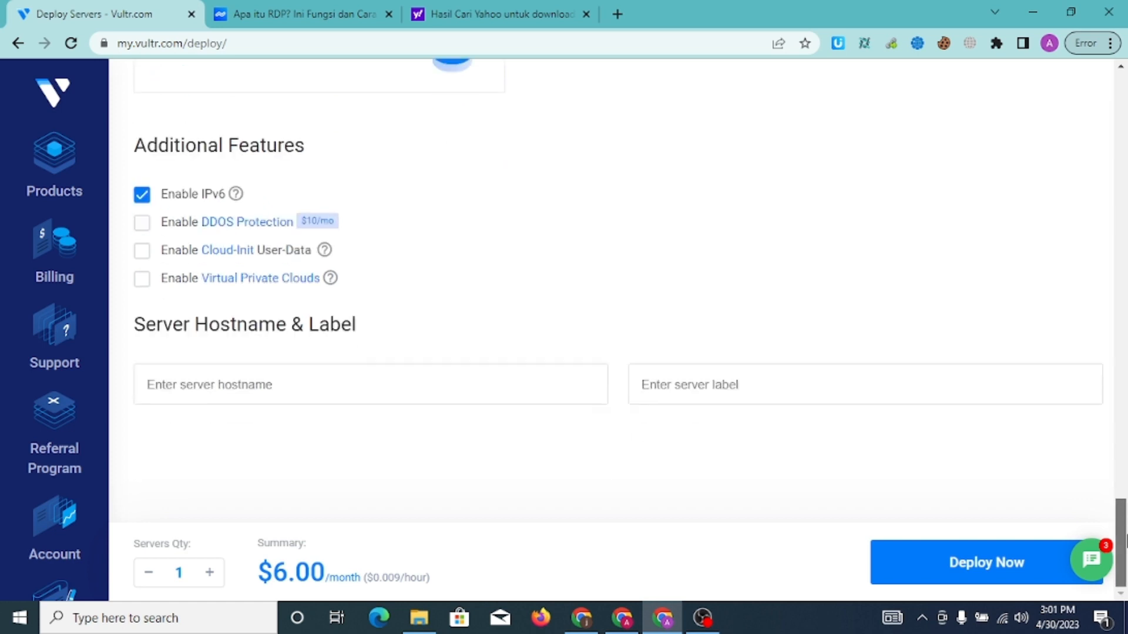
# Enter rdpdemo as the server hostname, which also fills in the label
pyautogui.click(409, 379)
pyautogui.write('r')
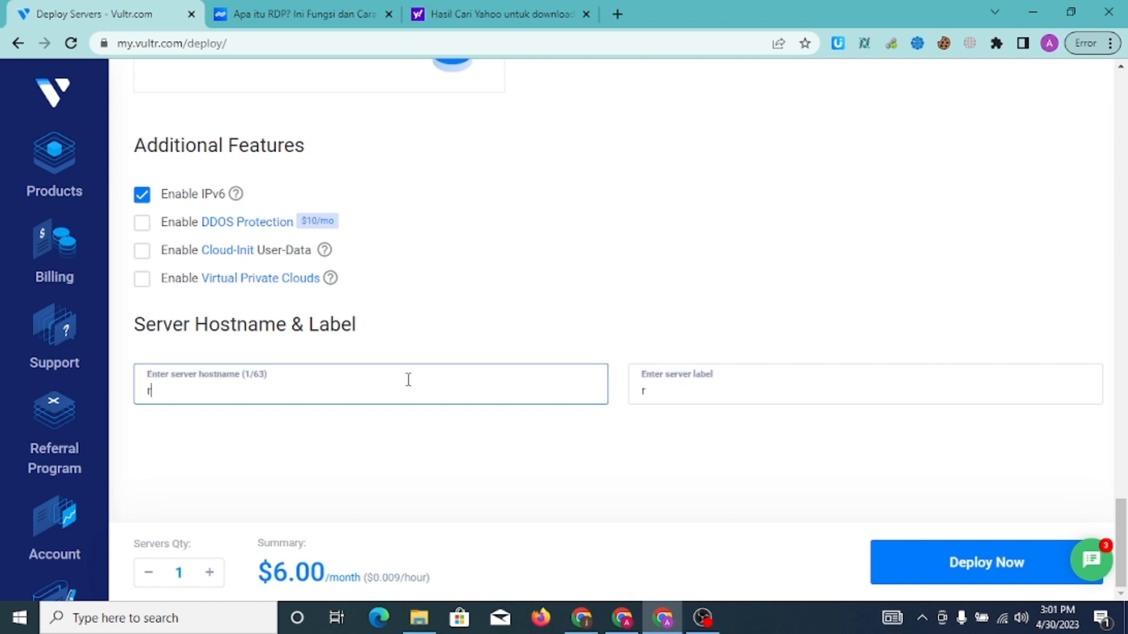
pyautogui.write('dp')
pyautogui.write('demo')
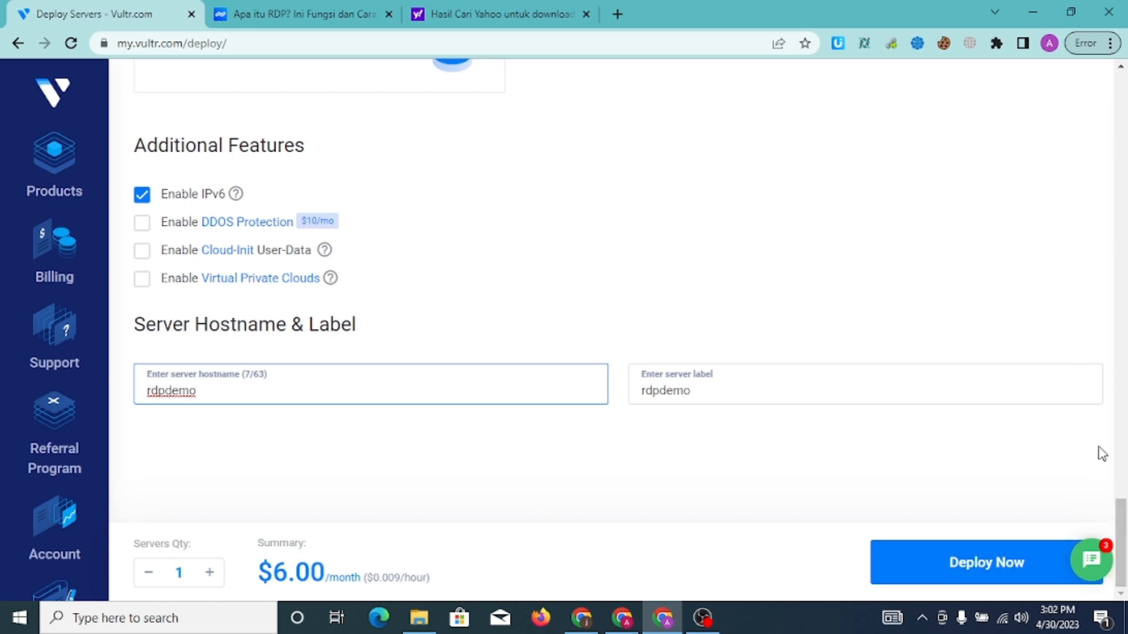
pyautogui.moveTo(1123, 524); pyautogui.dragTo(1112, 299)
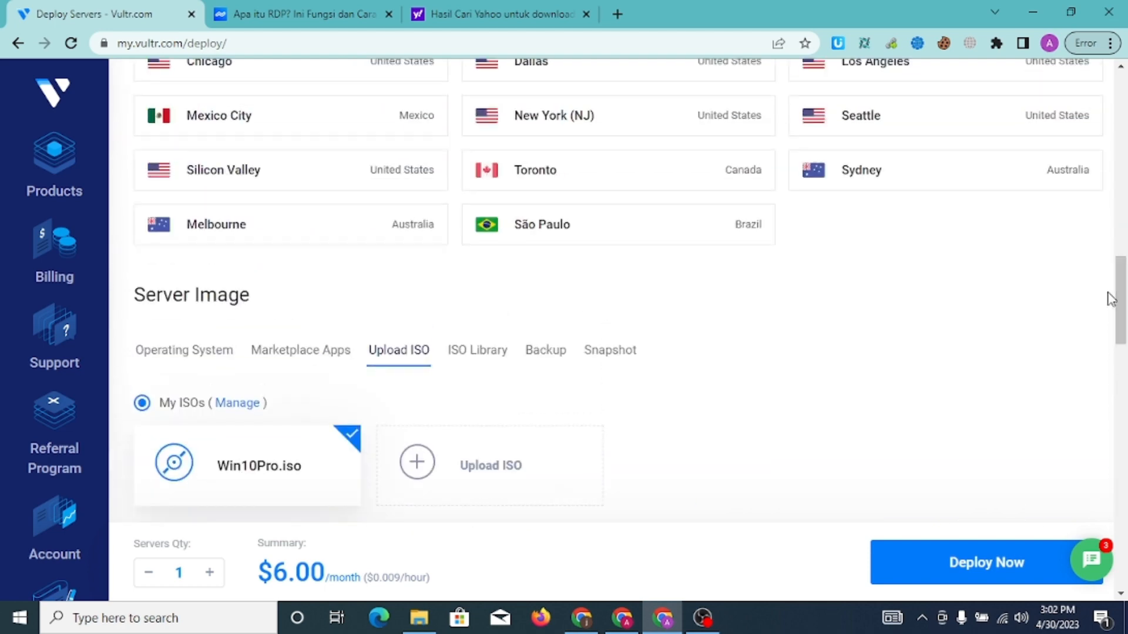
# Try Windows Core Standard 2022 x64, then reselect the uploaded Win10Pro.iso image ($12.00/month)
pyautogui.click(219, 363)
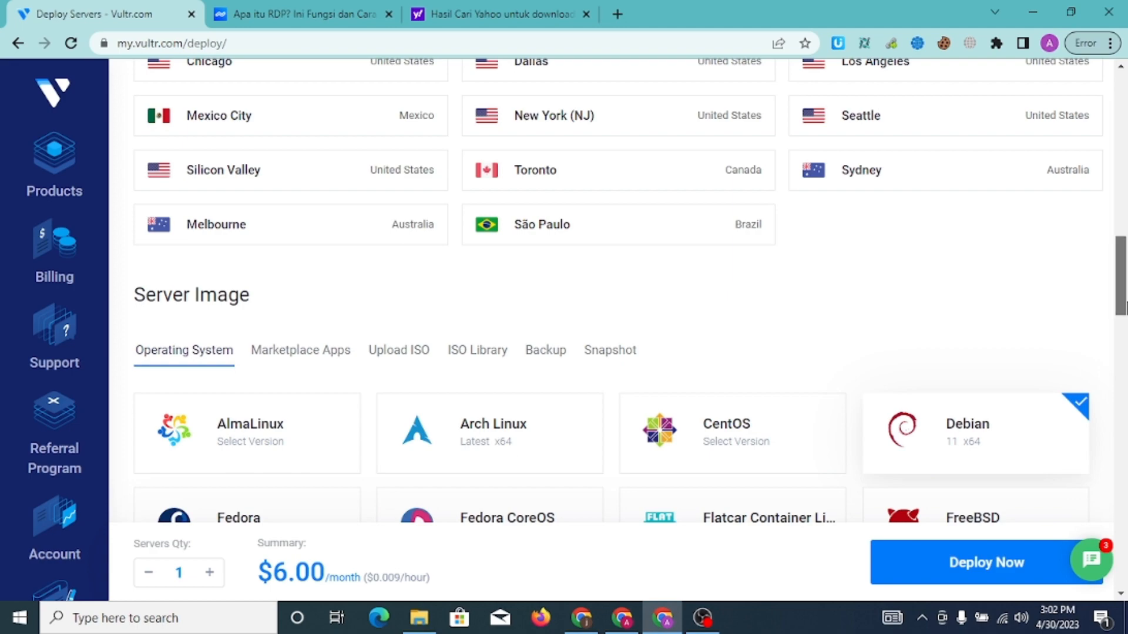
pyautogui.moveTo(1122, 307); pyautogui.dragTo(1109, 355)
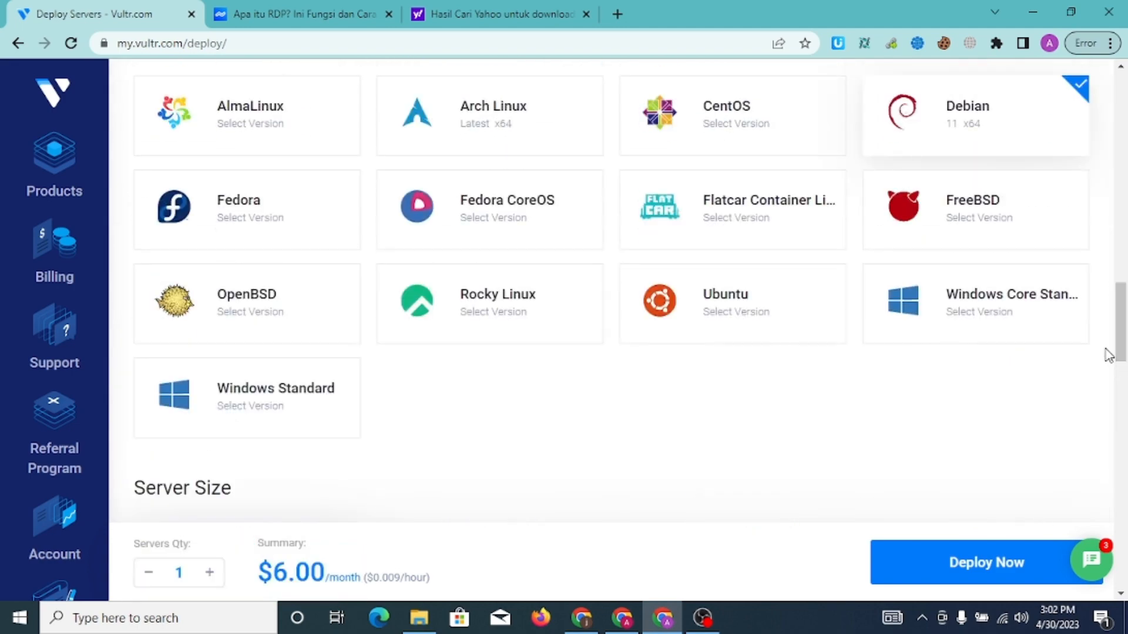
pyautogui.click(977, 310)
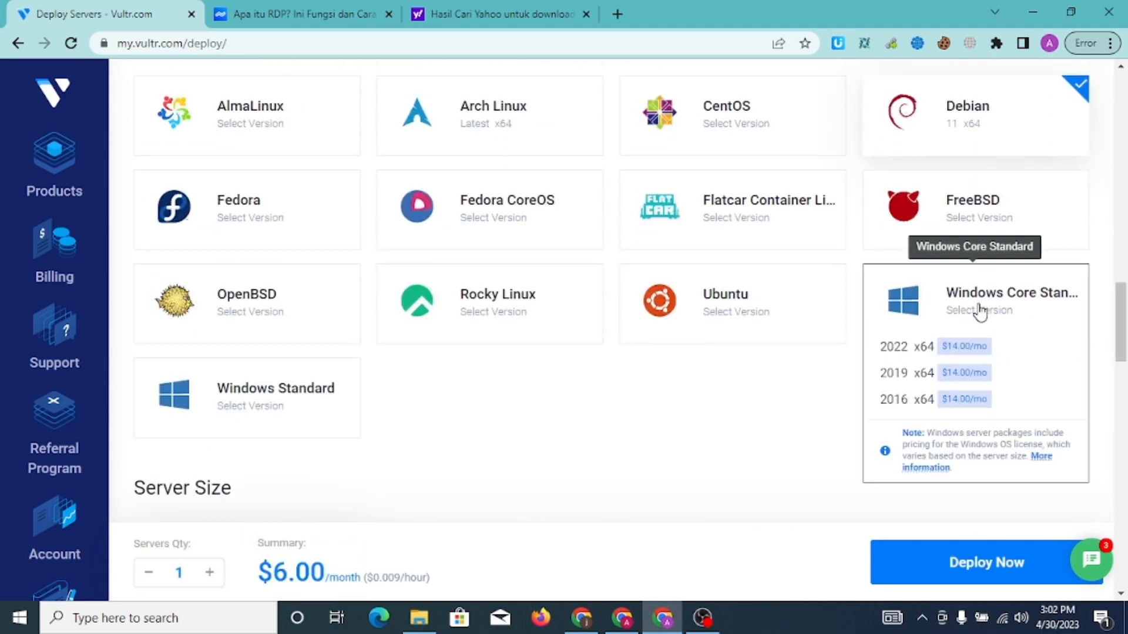
pyautogui.click(930, 353)
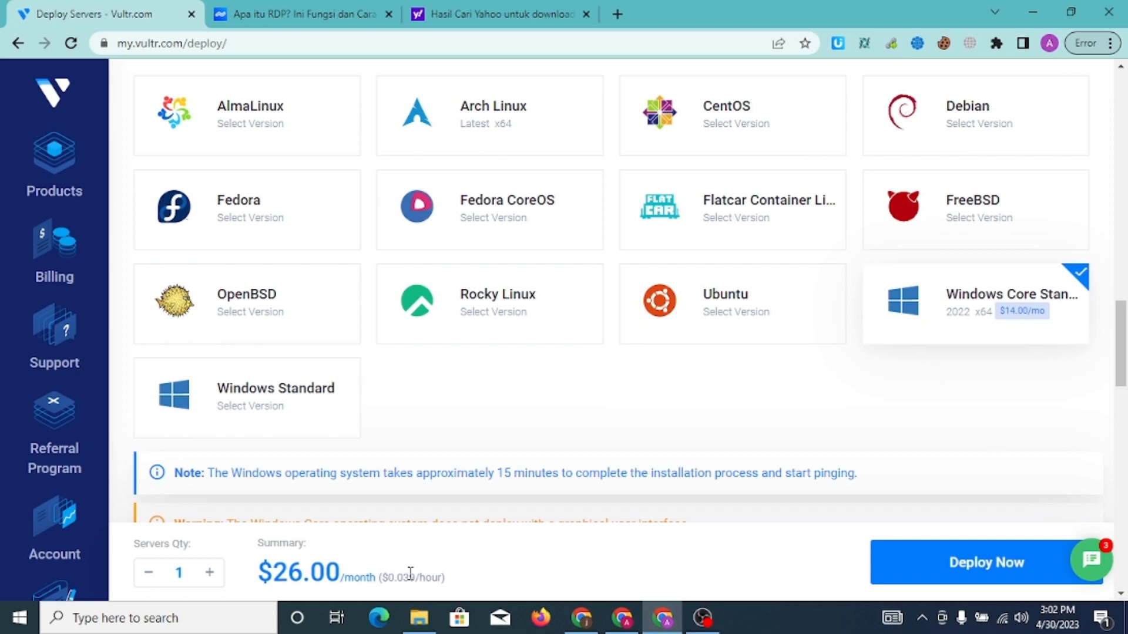
pyautogui.scroll(-4, 1124, 379)
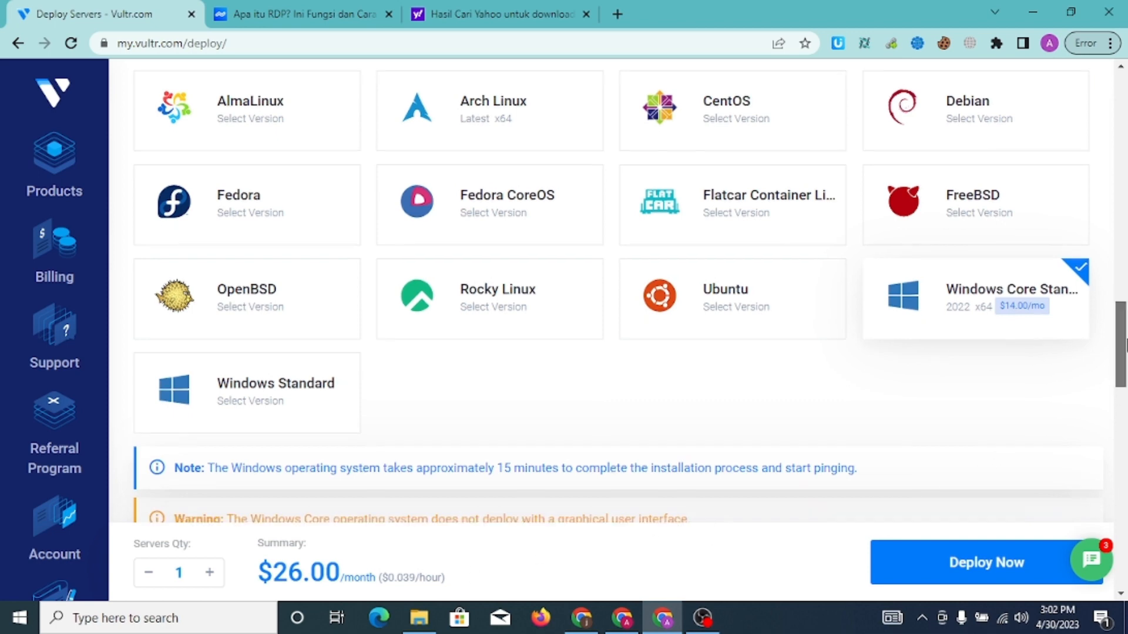
pyautogui.moveTo(1126, 379); pyautogui.dragTo(1126, 316)
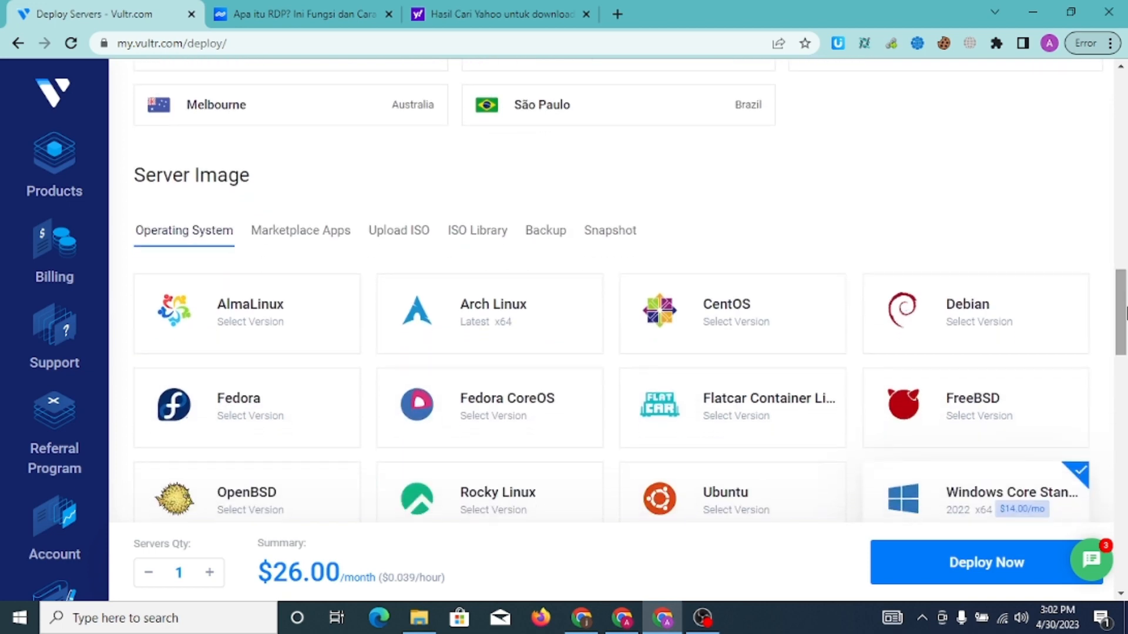
pyautogui.click(390, 241)
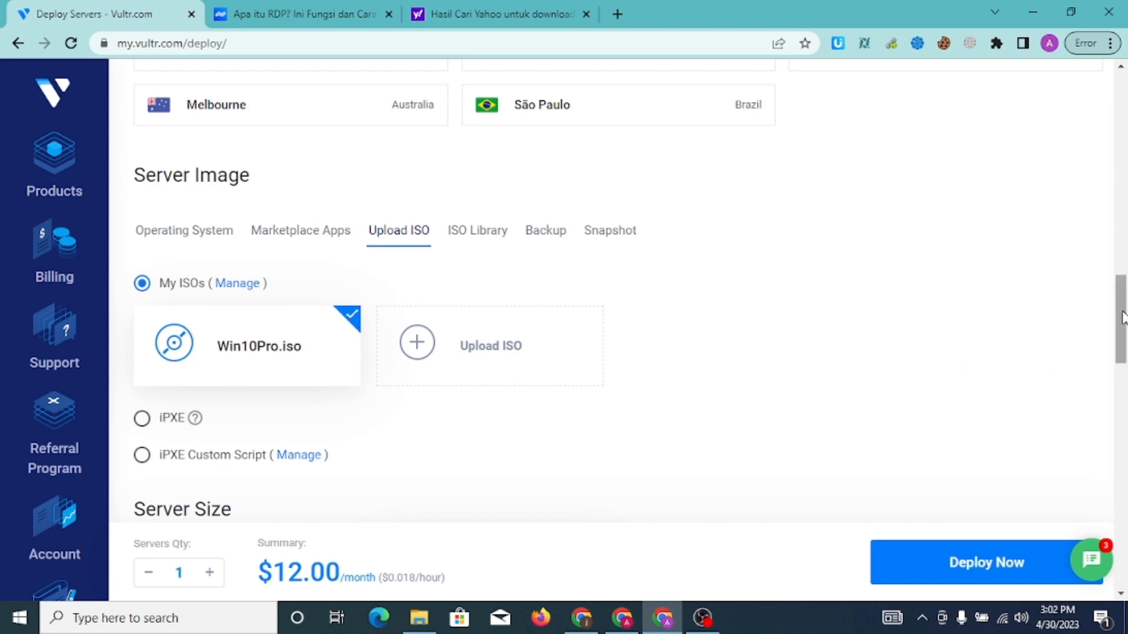
pyautogui.moveTo(1126, 319); pyautogui.dragTo(1118, 382)
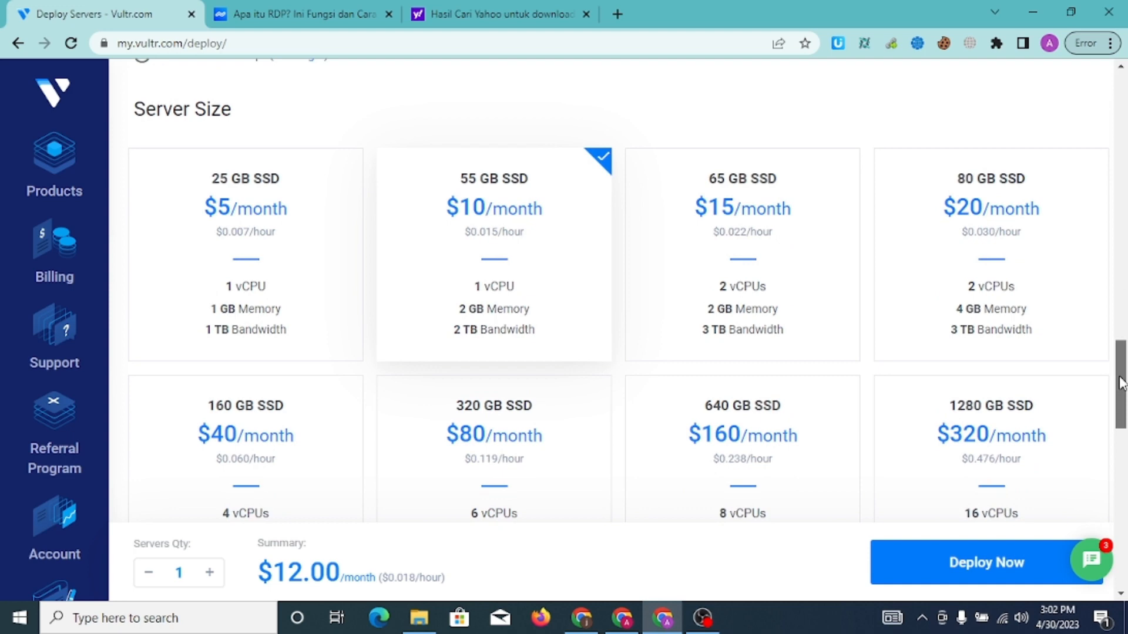
pyautogui.click(327, 292)
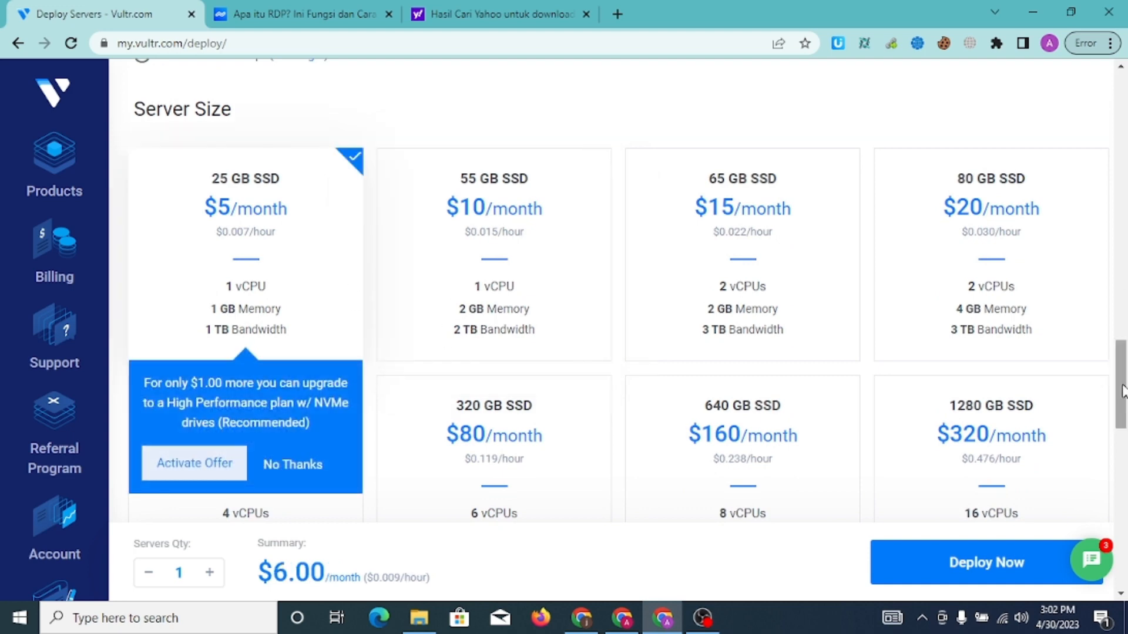
pyautogui.moveTo(1125, 392); pyautogui.dragTo(1018, 107)
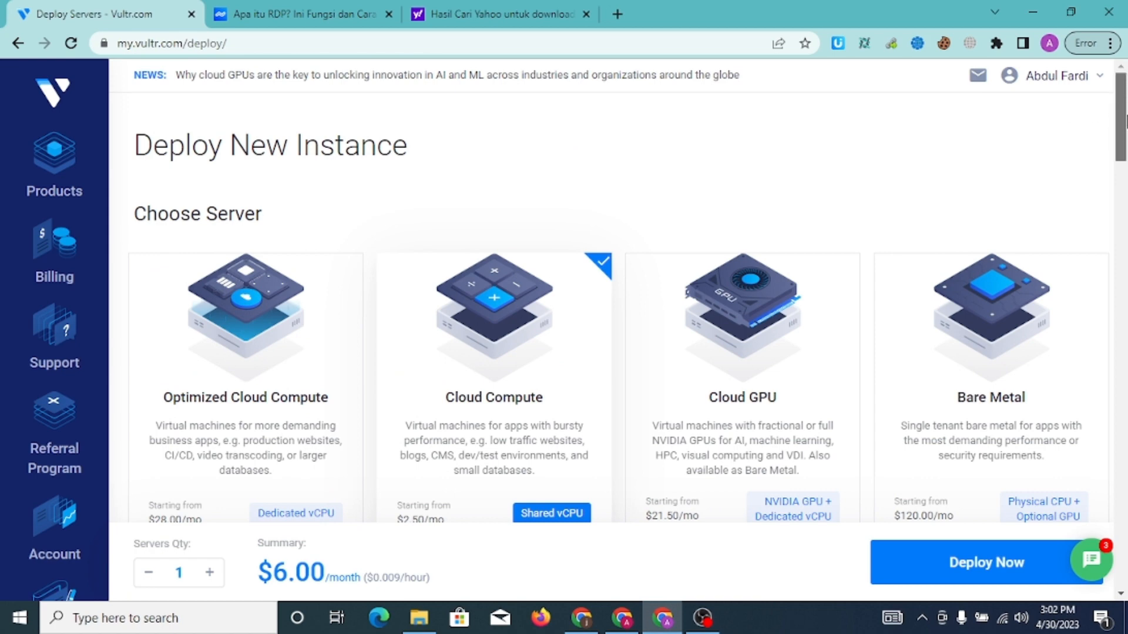
pyautogui.moveTo(1125, 121); pyautogui.dragTo(1125, 322)
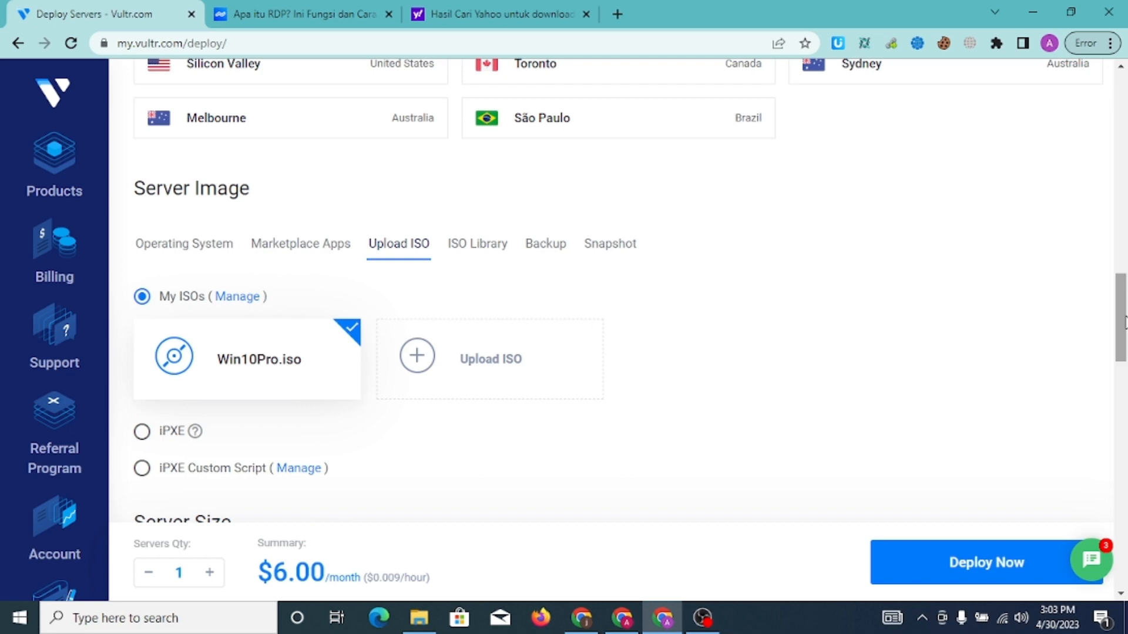
# Deploy the rdpdemo server from Win10Pro.iso with IPv6 enabled
pyautogui.moveTo(1125, 320); pyautogui.dragTo(1126, 561)
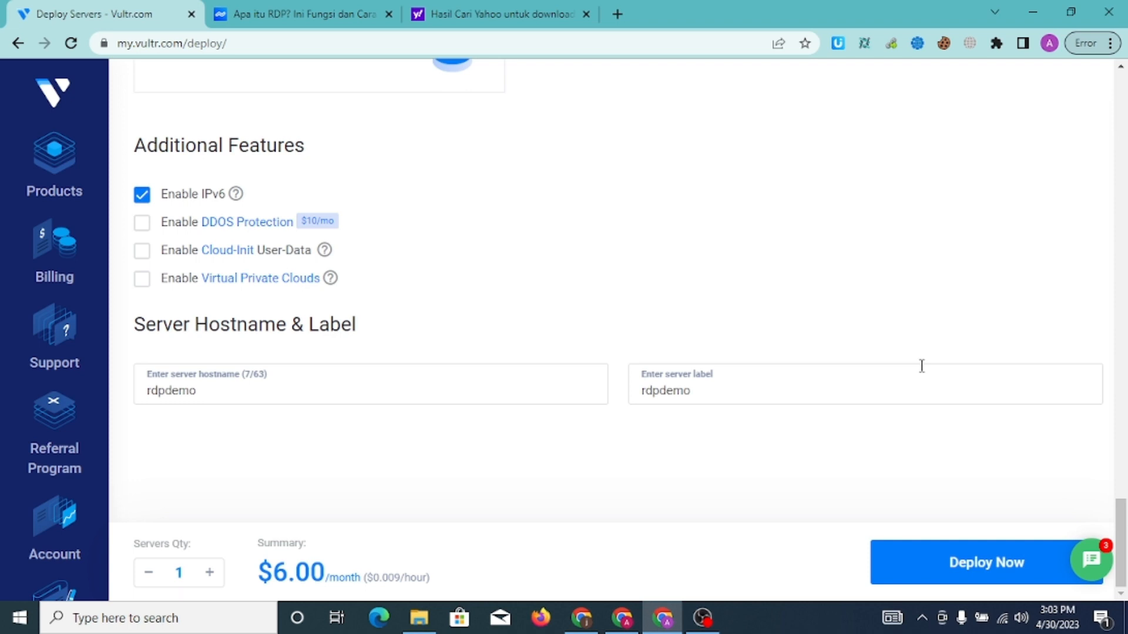
pyautogui.click(992, 568)
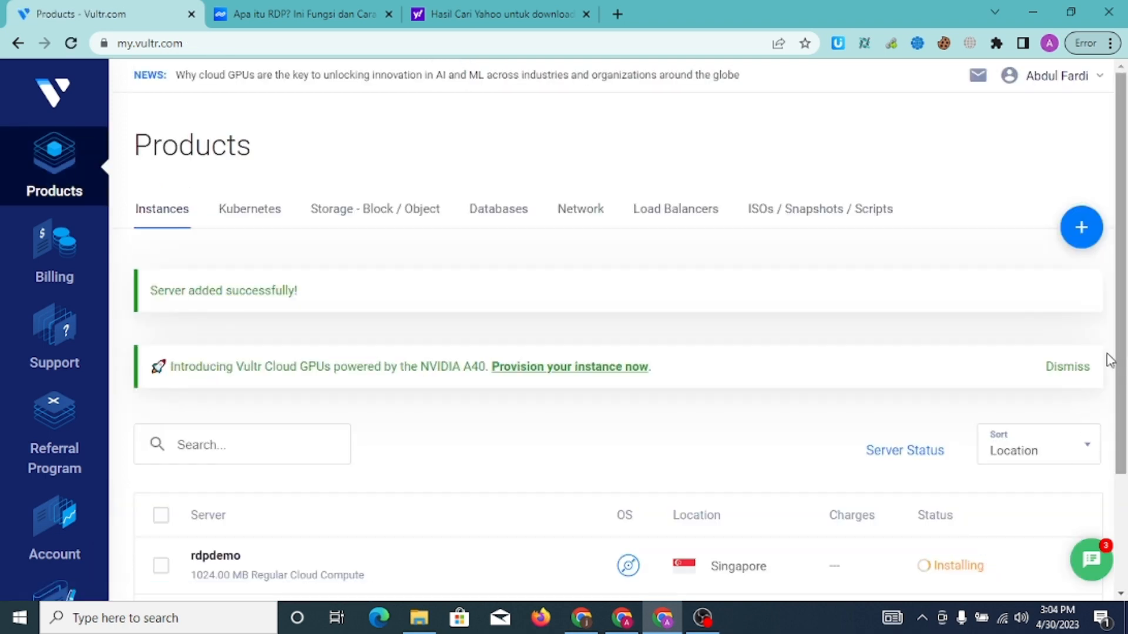
# Close the RDP article and Yahoo search results browser tabs
pyautogui.moveTo(1125, 361)
pyautogui.mouseDown()
pyautogui.moveTo(1122, 481)
pyautogui.moveTo(1118, 370)
pyautogui.mouseUp()
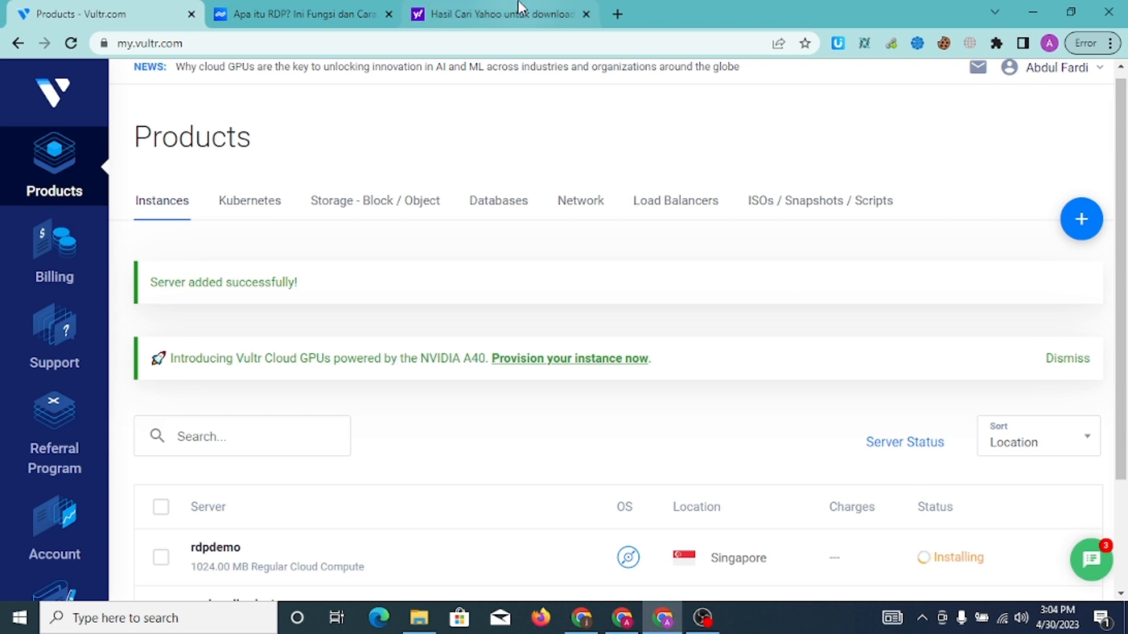
pyautogui.click(389, 14)
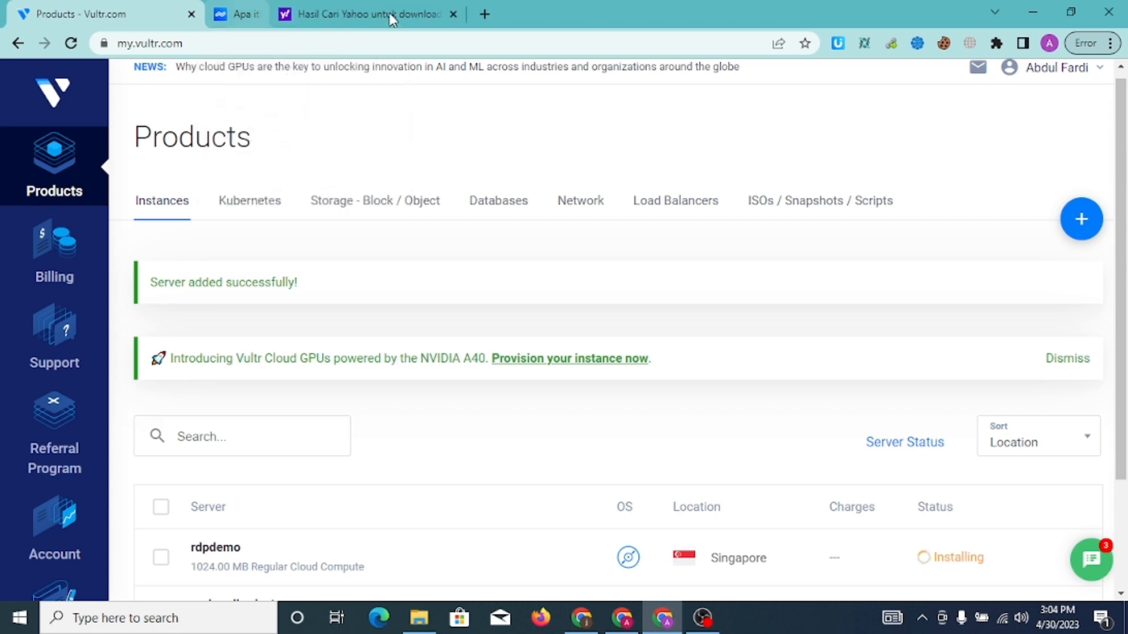
pyautogui.click(389, 14)
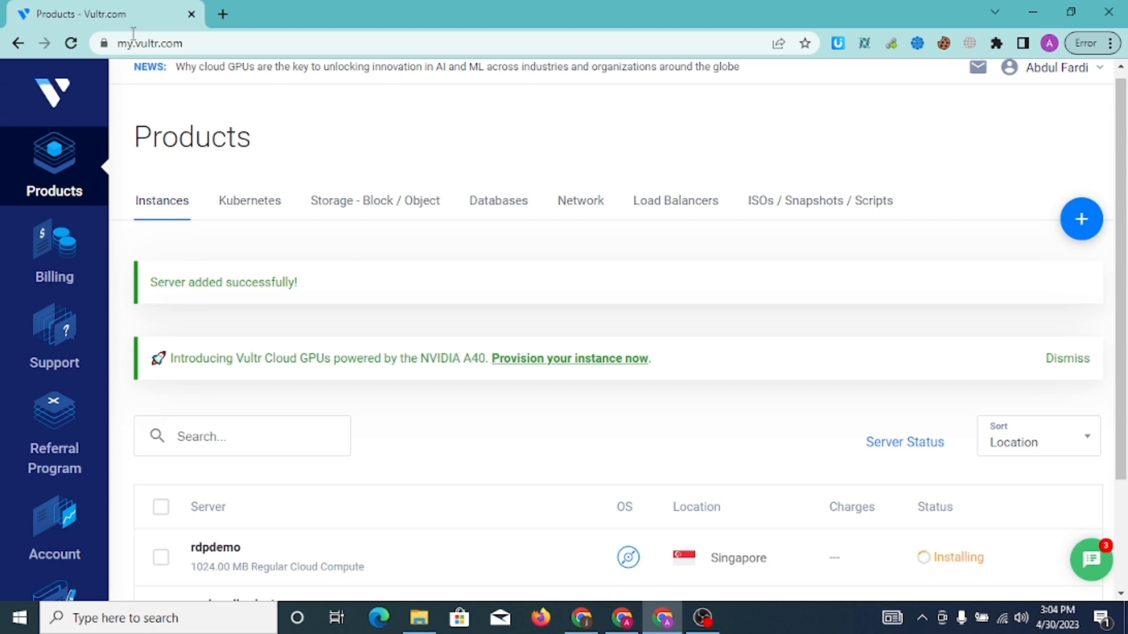
# Reload the Products page and scroll down to the rdpdemo row
pyautogui.click(224, 45)
pyautogui.press('Return')
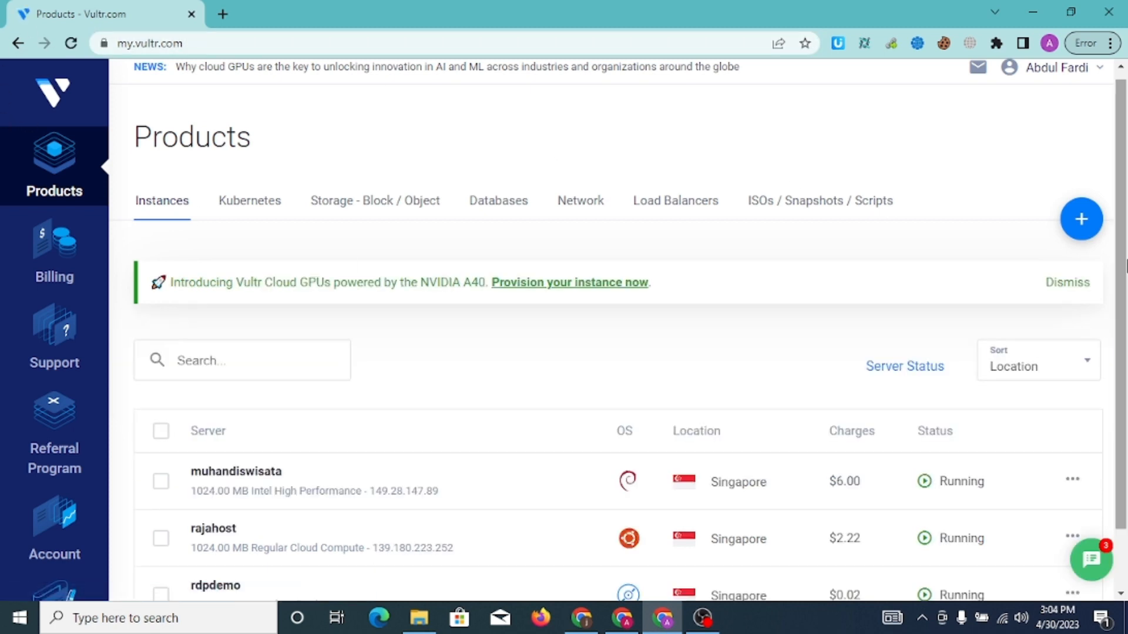
pyautogui.scroll(-1, 1125, 293)
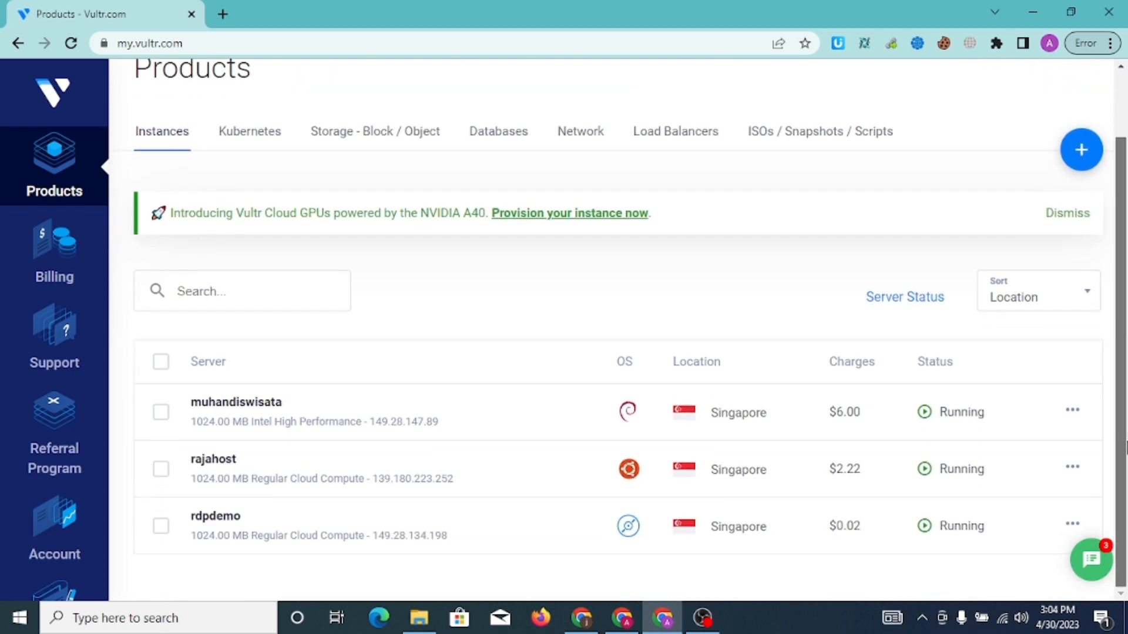
# Open rdpdemo's management page and reload it three times to refresh the overview
pyautogui.click(339, 524)
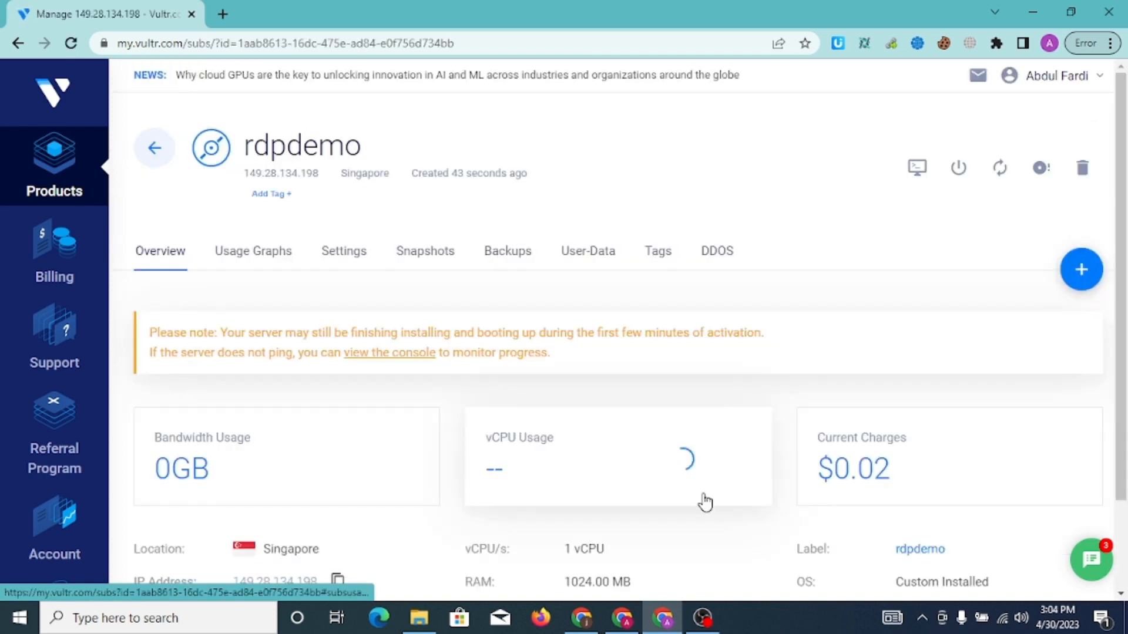
pyautogui.click(526, 41)
pyautogui.press('Return')
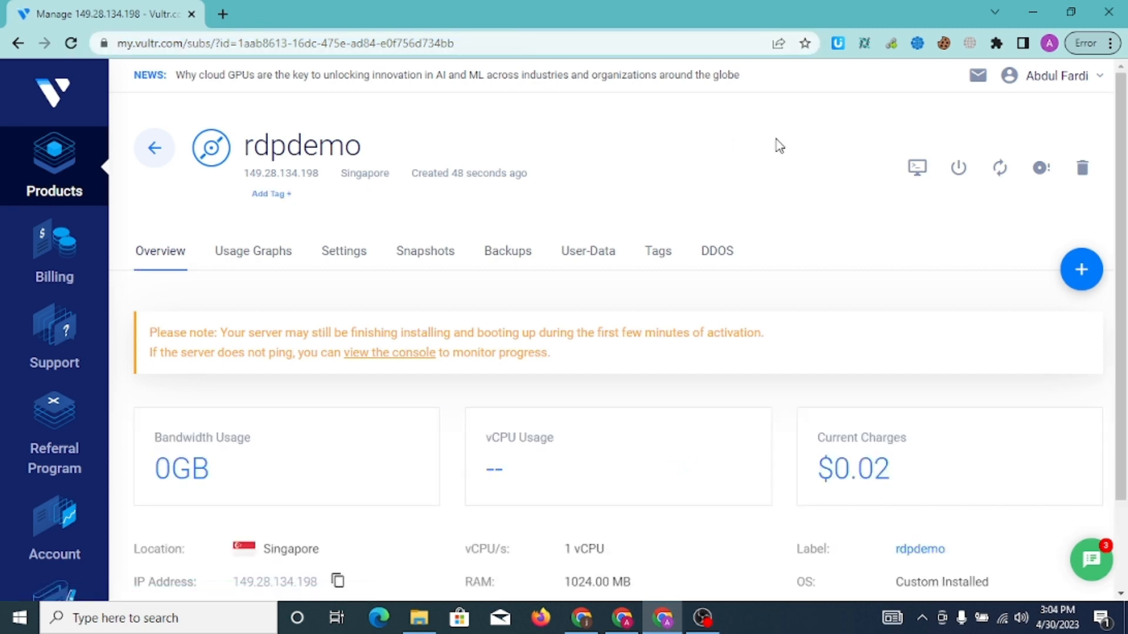
pyautogui.moveTo(1126, 148); pyautogui.dragTo(1126, 221)
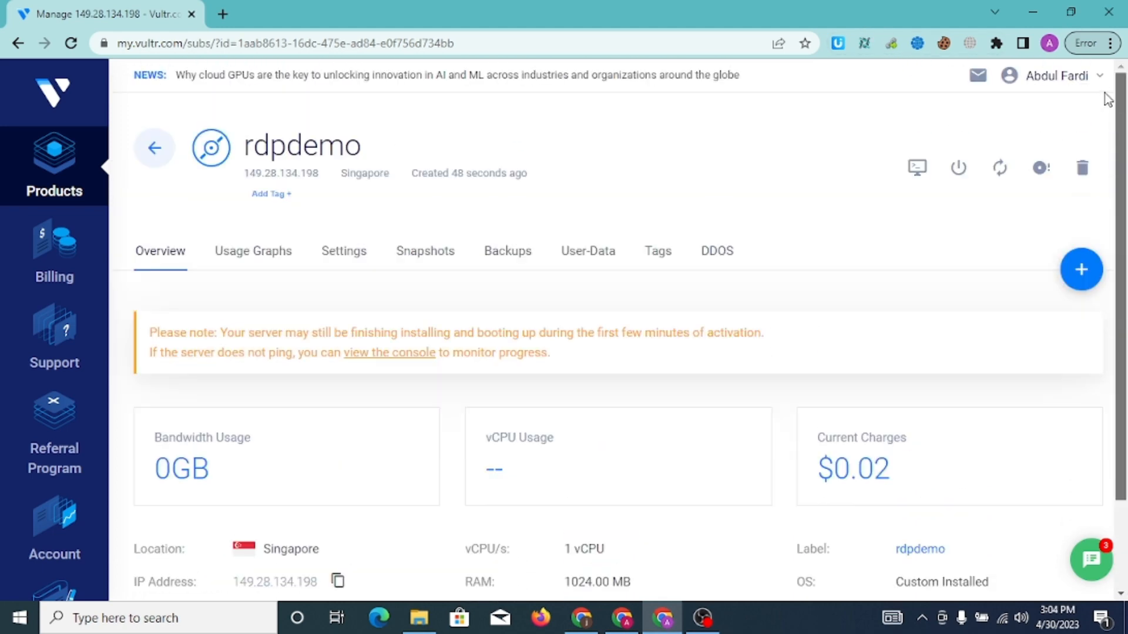
pyautogui.click(488, 52)
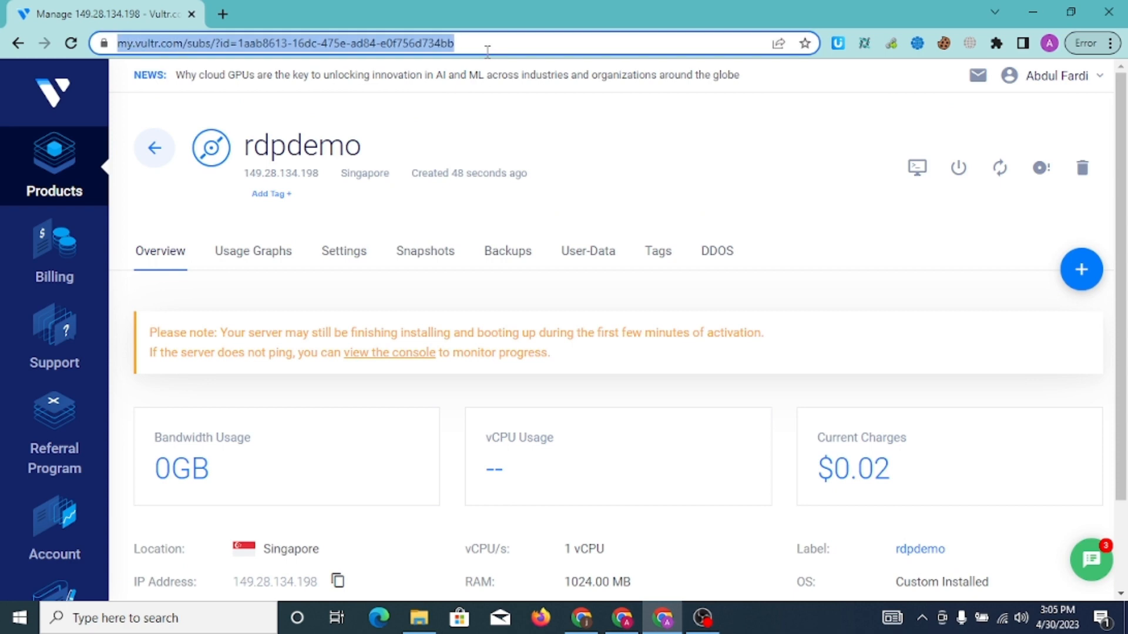
pyautogui.press('Return')
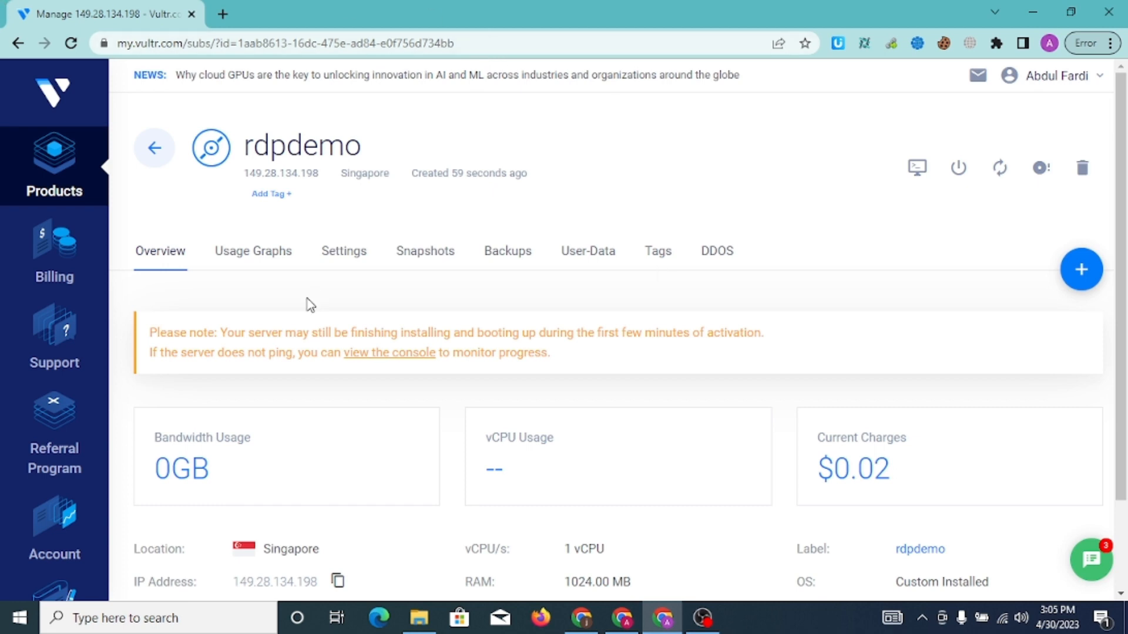
pyautogui.moveTo(1126, 248); pyautogui.dragTo(1127, 148)
pyautogui.click(474, 44)
pyautogui.press('Return')
# Open rdpdemo's web console, then disconnect and reconnect it from the noVNC side bar
pyautogui.click(917, 172)
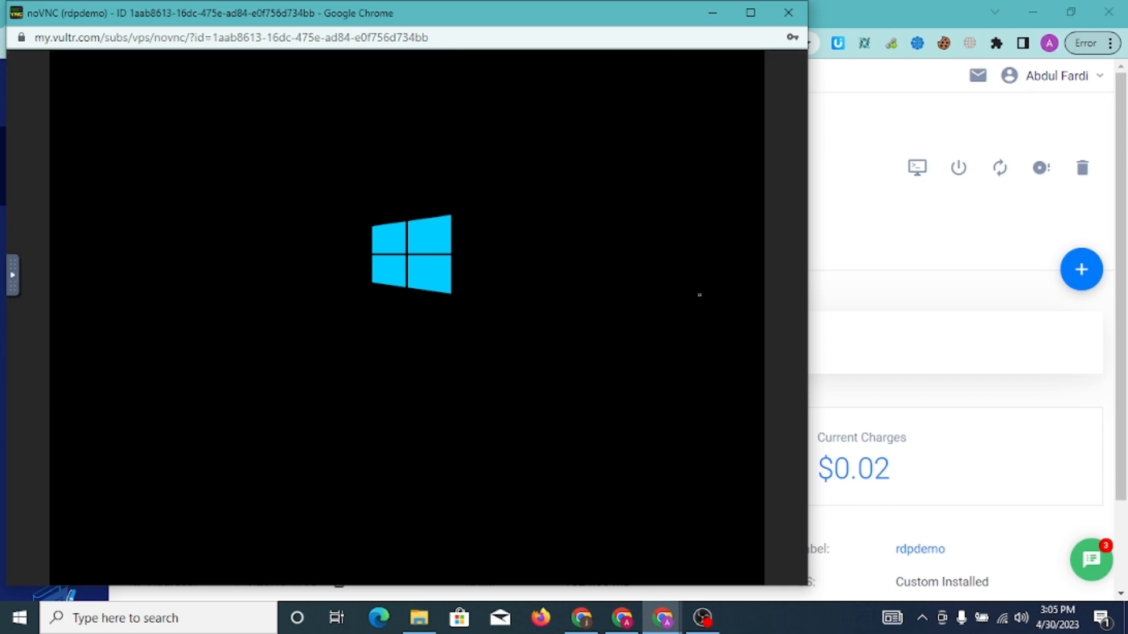
pyautogui.click(12, 284)
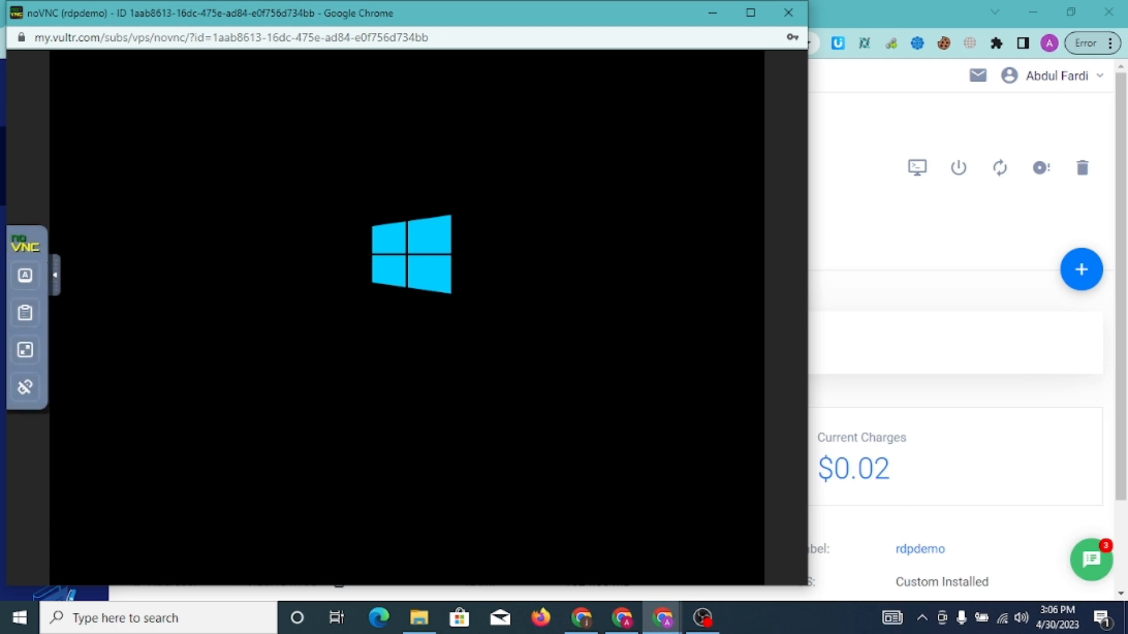
pyautogui.click(55, 288)
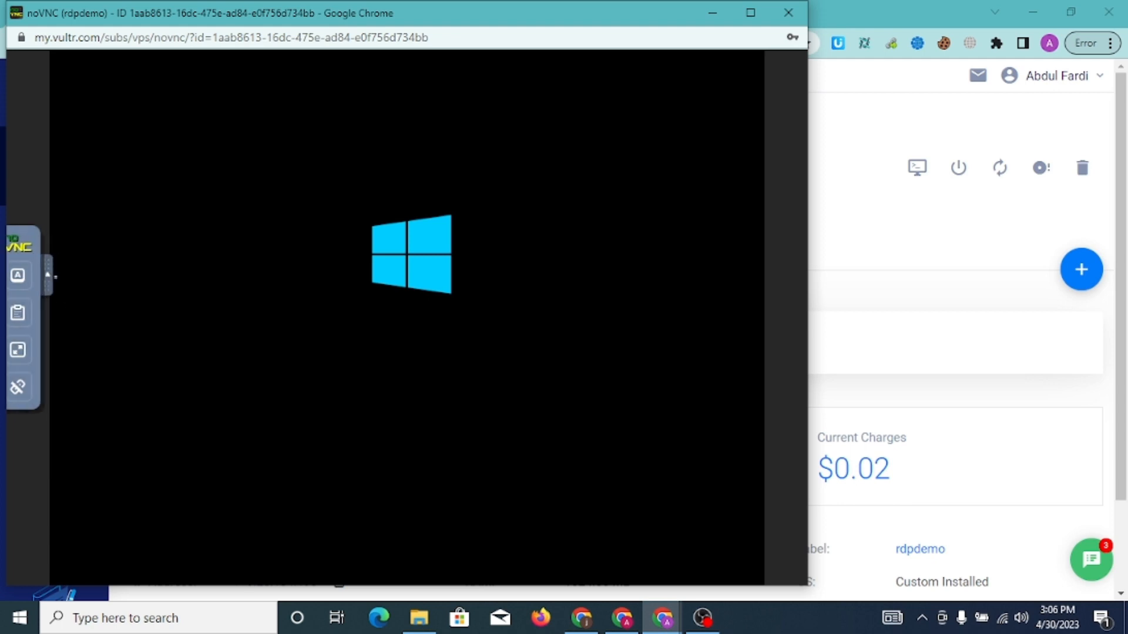
pyautogui.click(12, 277)
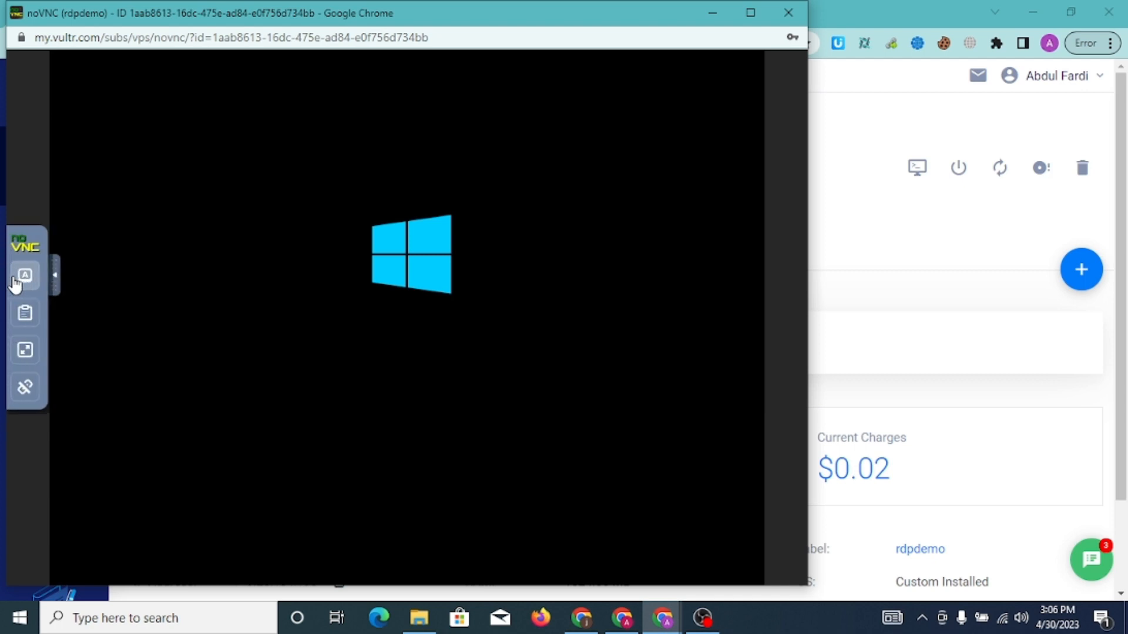
pyautogui.click(25, 387)
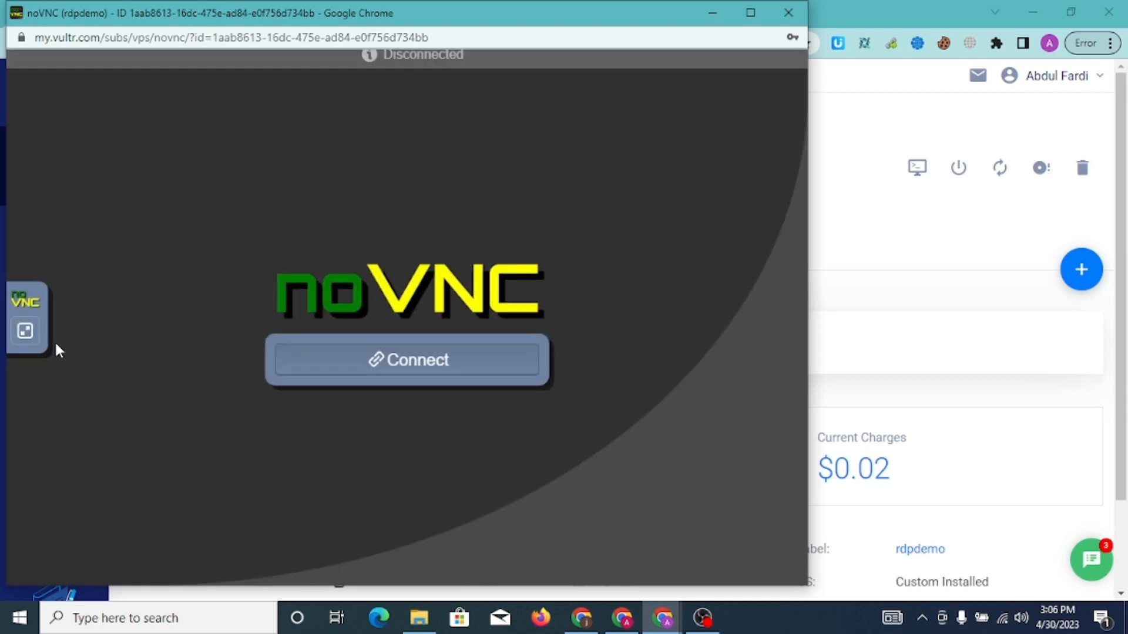
pyautogui.click(441, 367)
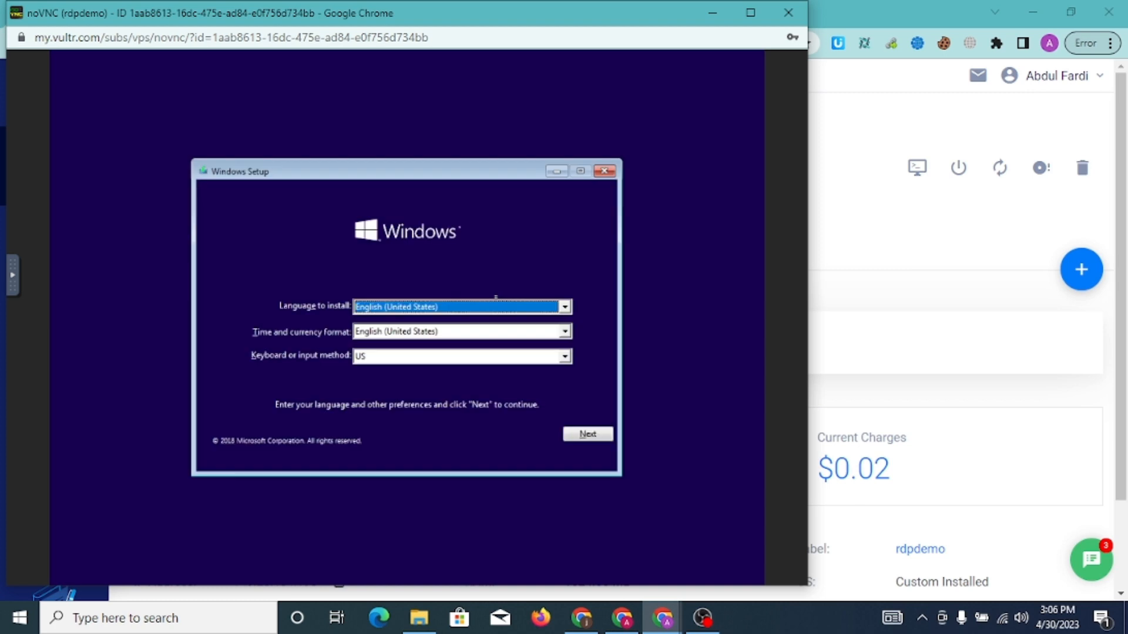
# Move, maximize and restore the console window, then close it
pyautogui.moveTo(435, 18); pyautogui.dragTo(594, 118)
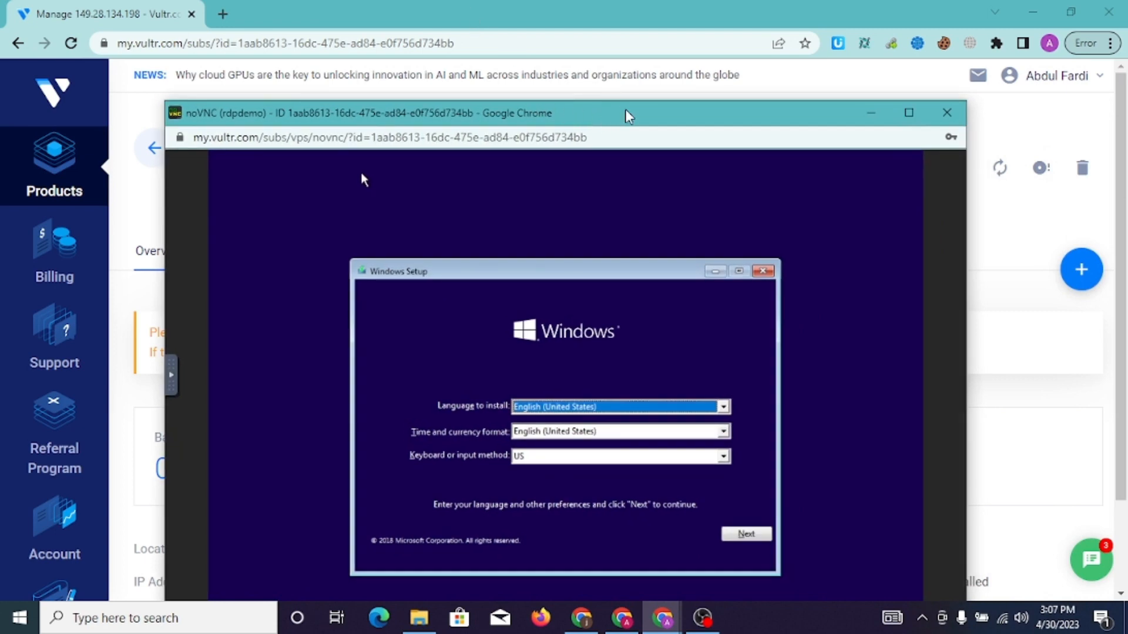
pyautogui.moveTo(629, 118); pyautogui.dragTo(575, 18)
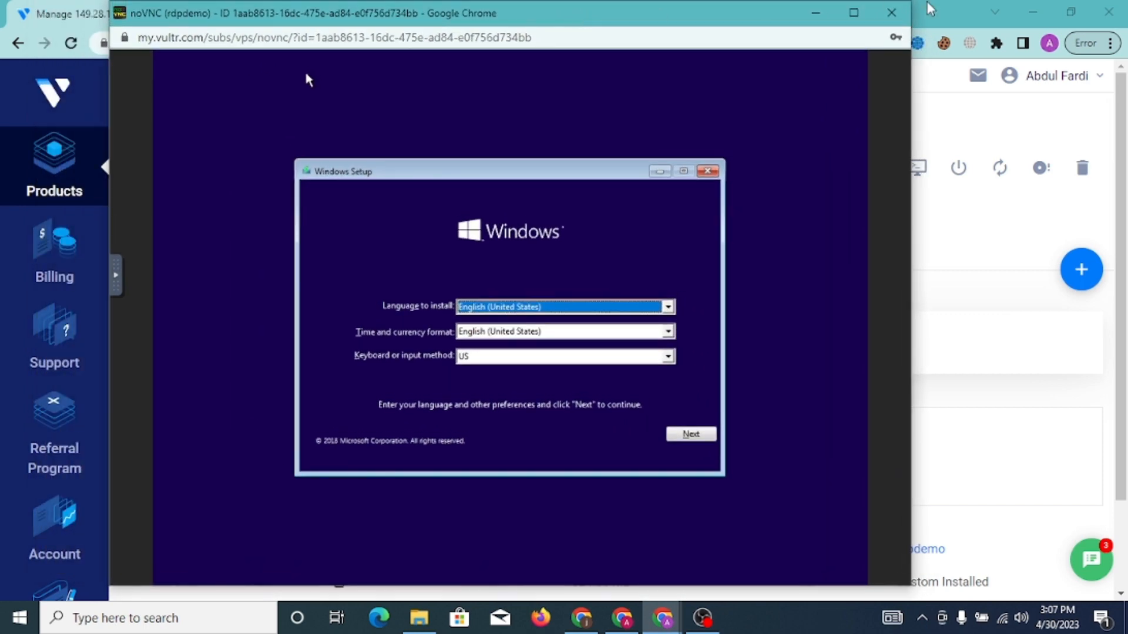
pyautogui.click(858, 19)
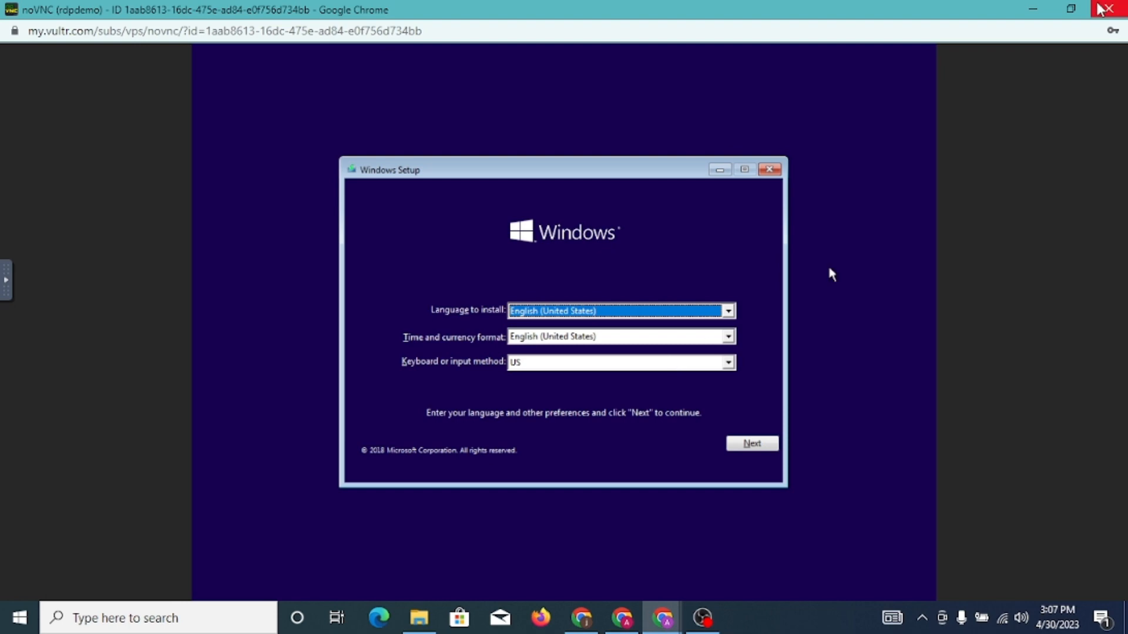
pyautogui.click(1068, 10)
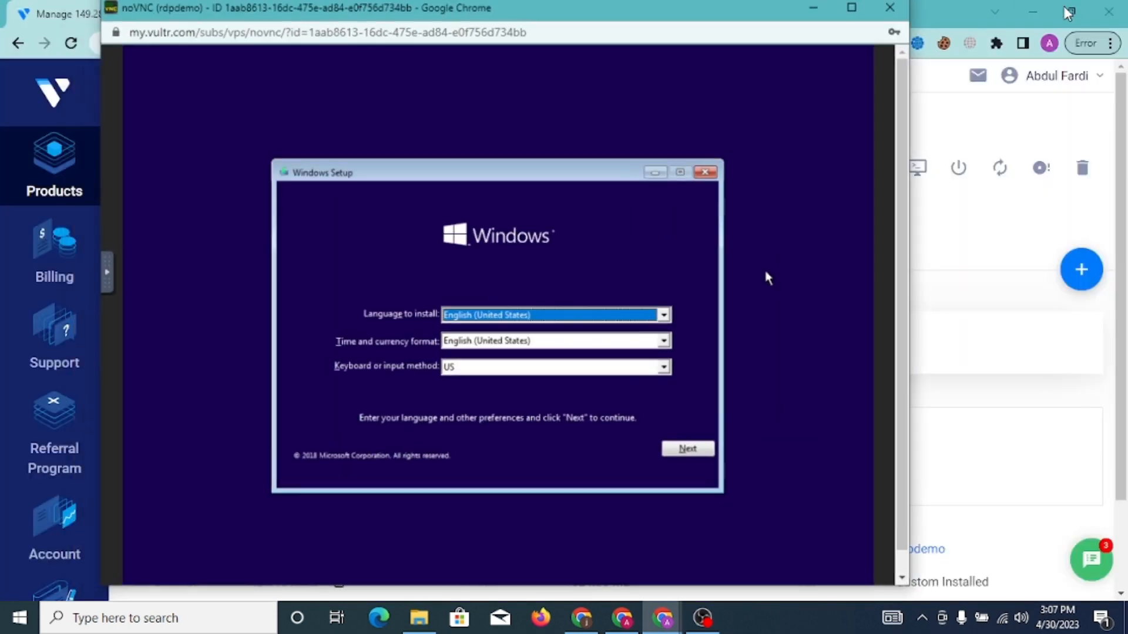
pyautogui.click(890, 14)
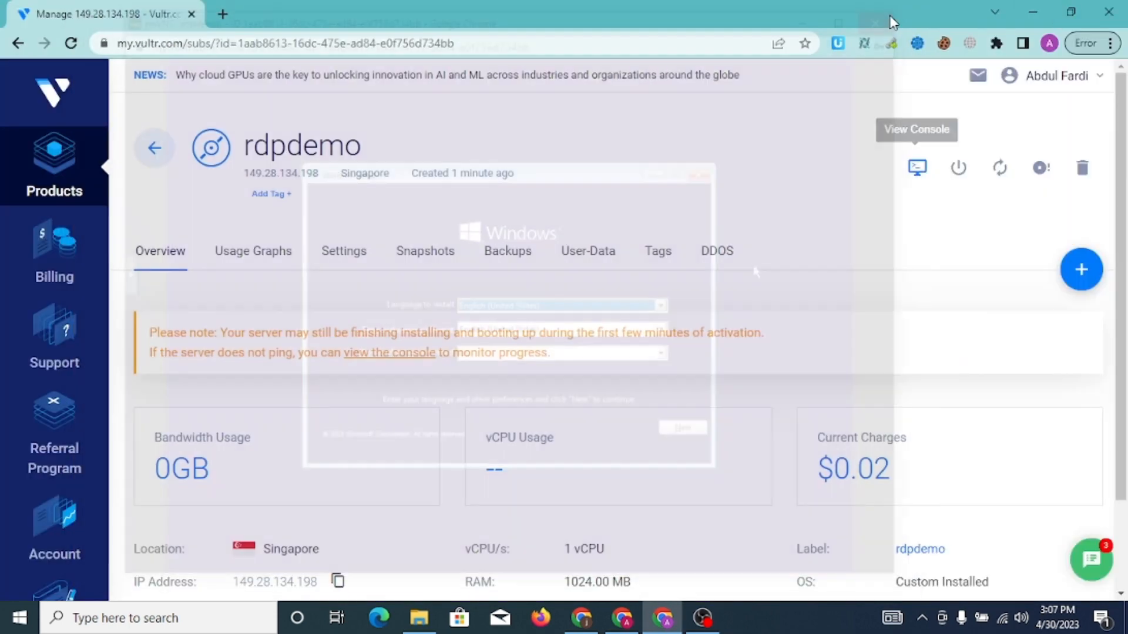
# Reopen and reconnect the console, then accept English (United States) with the US keyboard
pyautogui.click(920, 169)
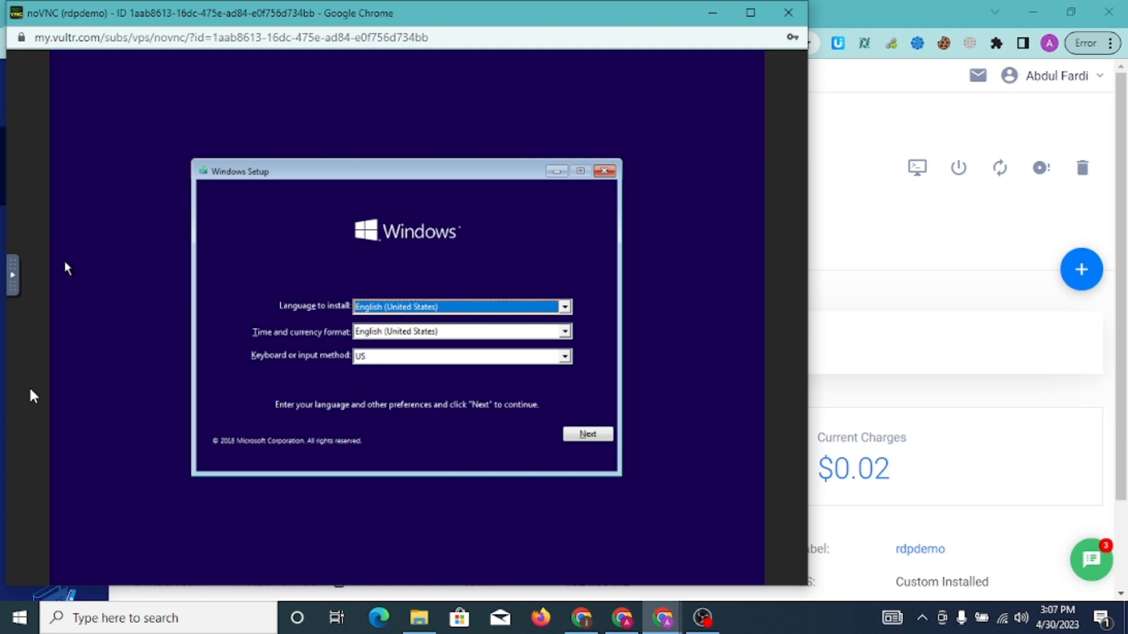
pyautogui.click(11, 281)
pyautogui.click(17, 399)
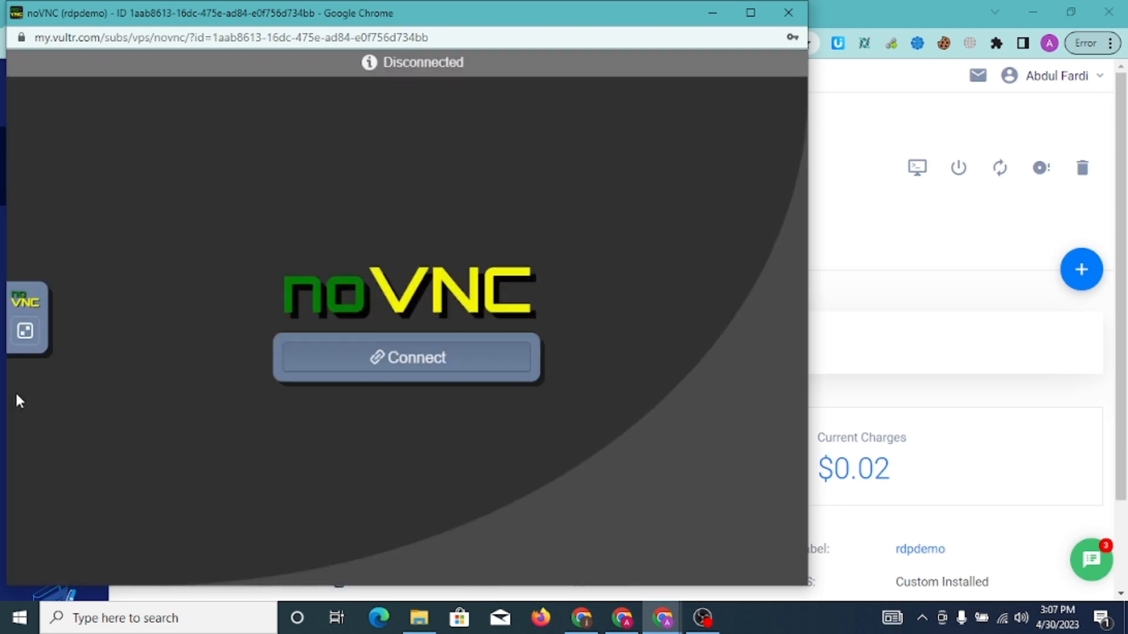
pyautogui.click(394, 363)
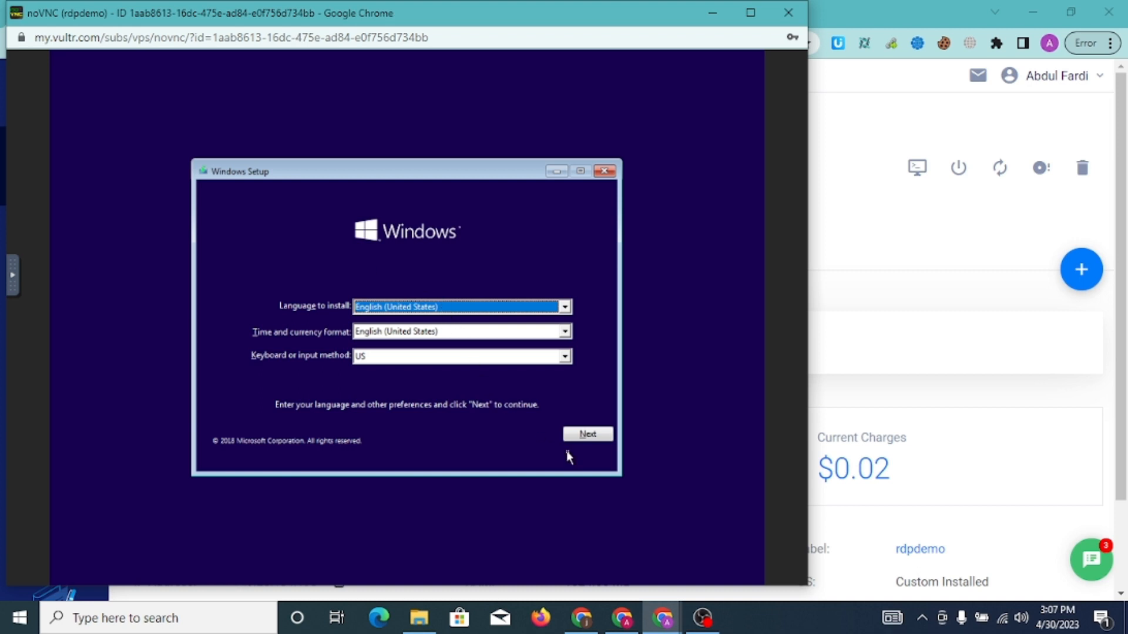
pyautogui.click(588, 435)
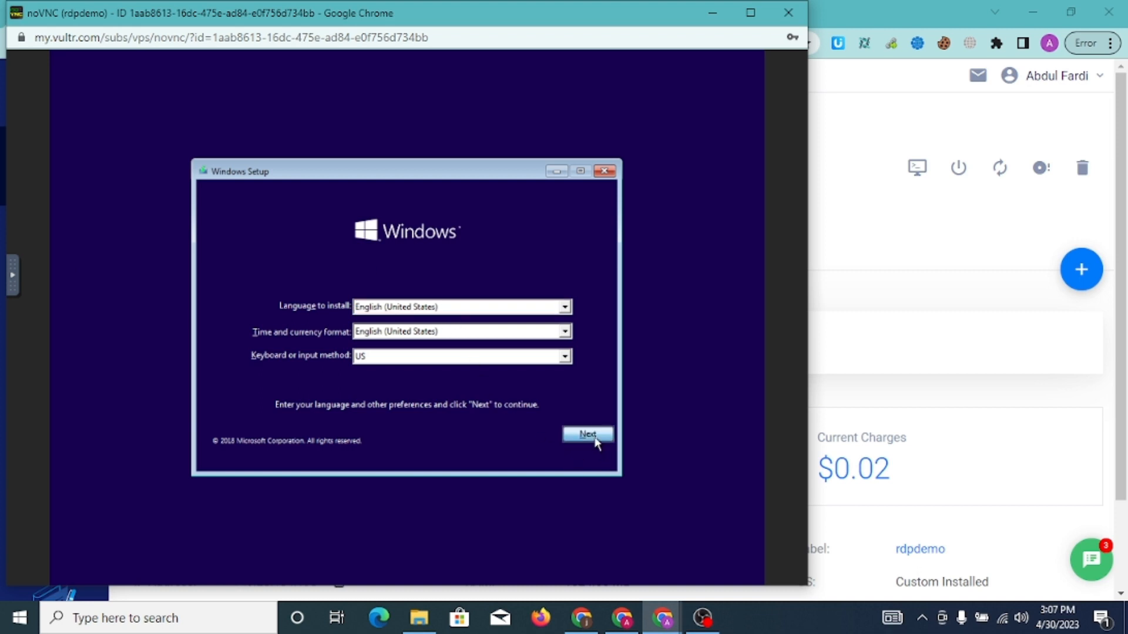
# Start the install, accept the license terms, and choose 'Custom: Install Windows only (advanced)'
pyautogui.click(399, 326)
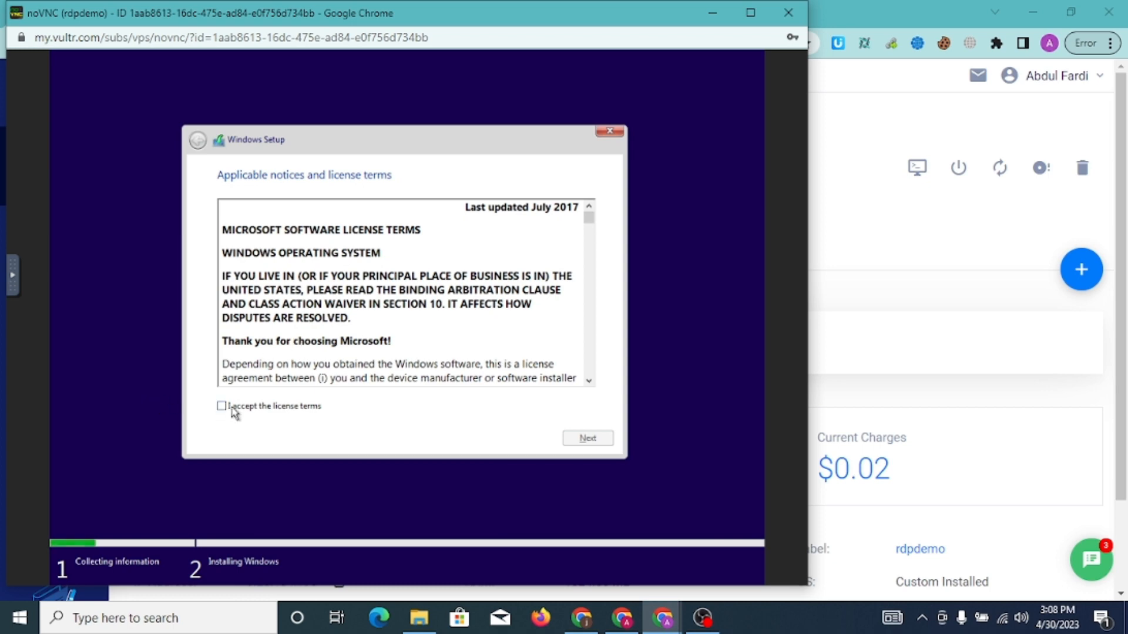
pyautogui.click(222, 406)
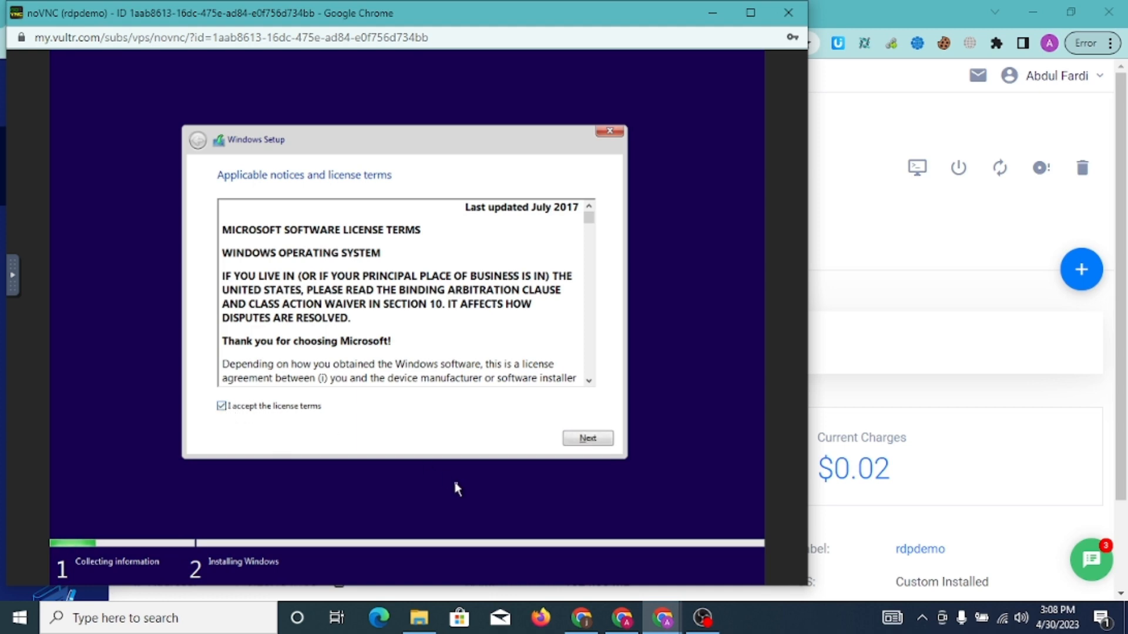
pyautogui.click(588, 438)
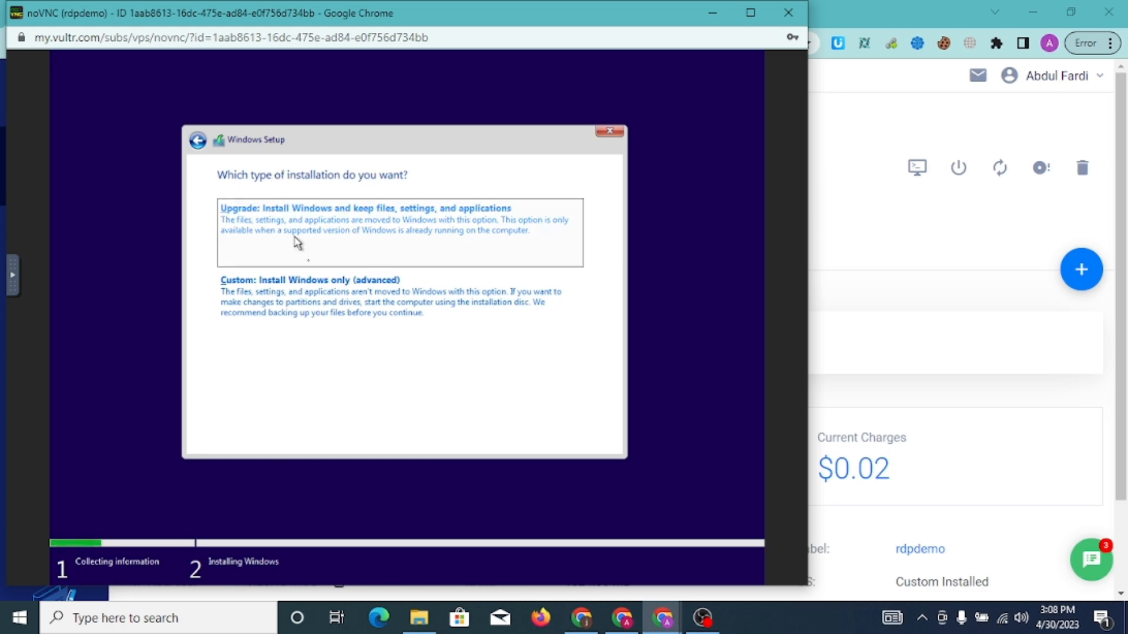
pyautogui.click(318, 302)
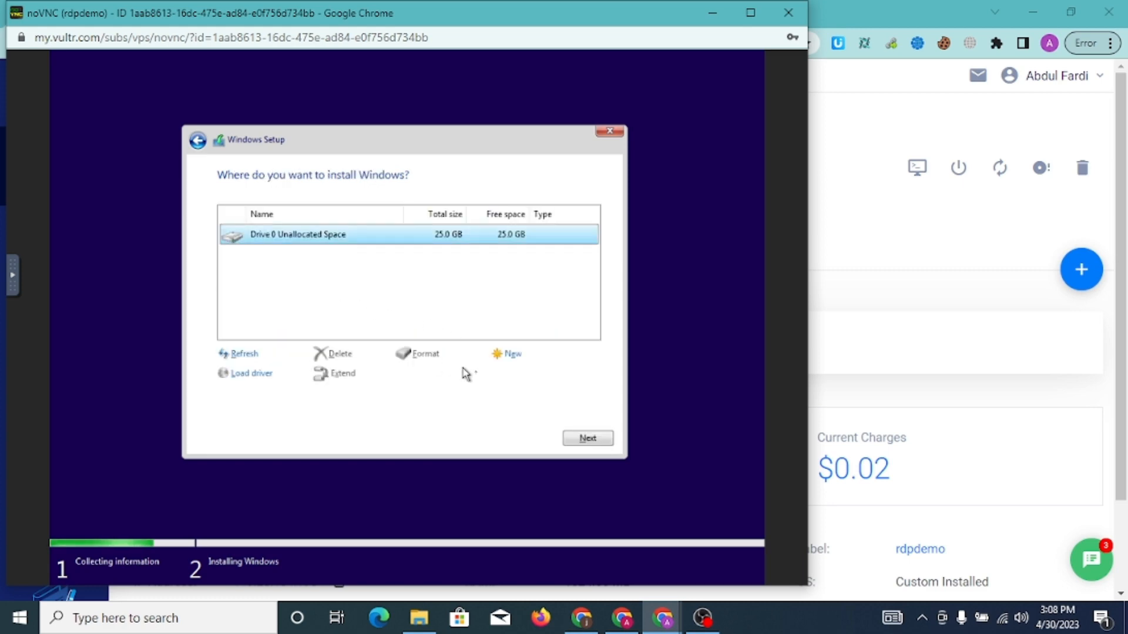
# Install Windows onto Drive 0's 25.0 GB unallocated space
pyautogui.click(610, 438)
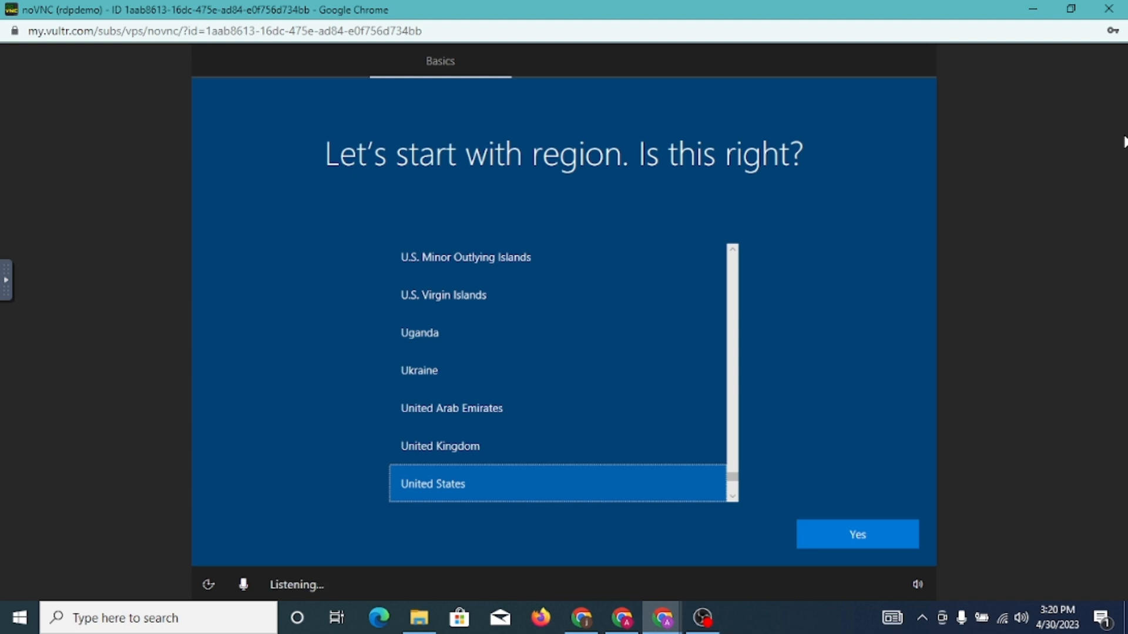
# Confirm the United States region and US keyboard layout, skipping a second layout
pyautogui.press('Return')
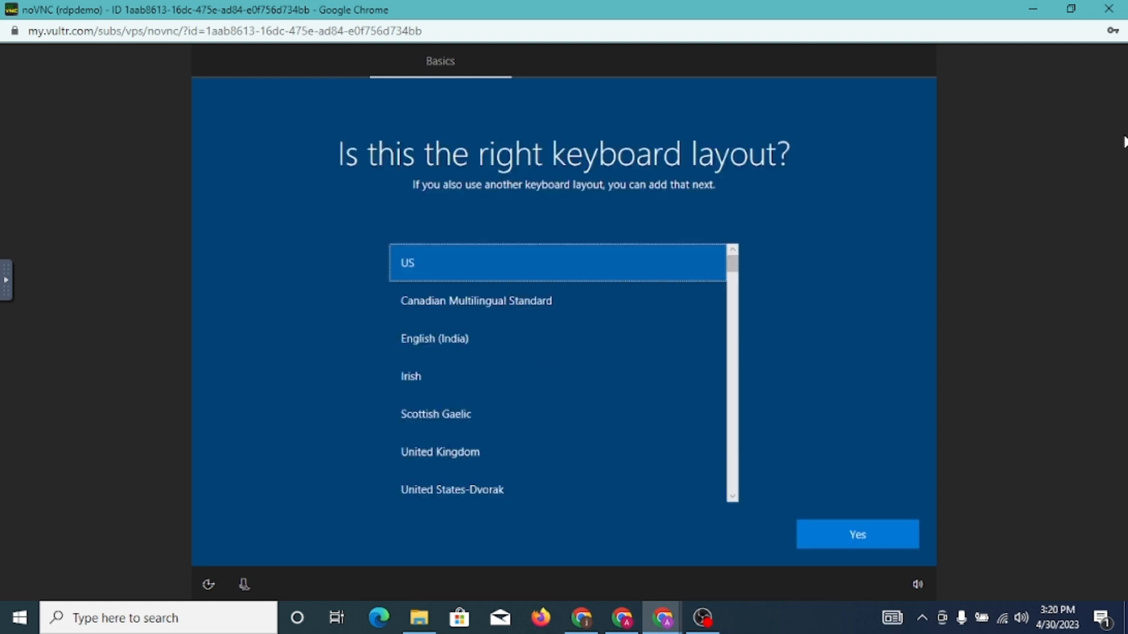
pyautogui.press('Return')
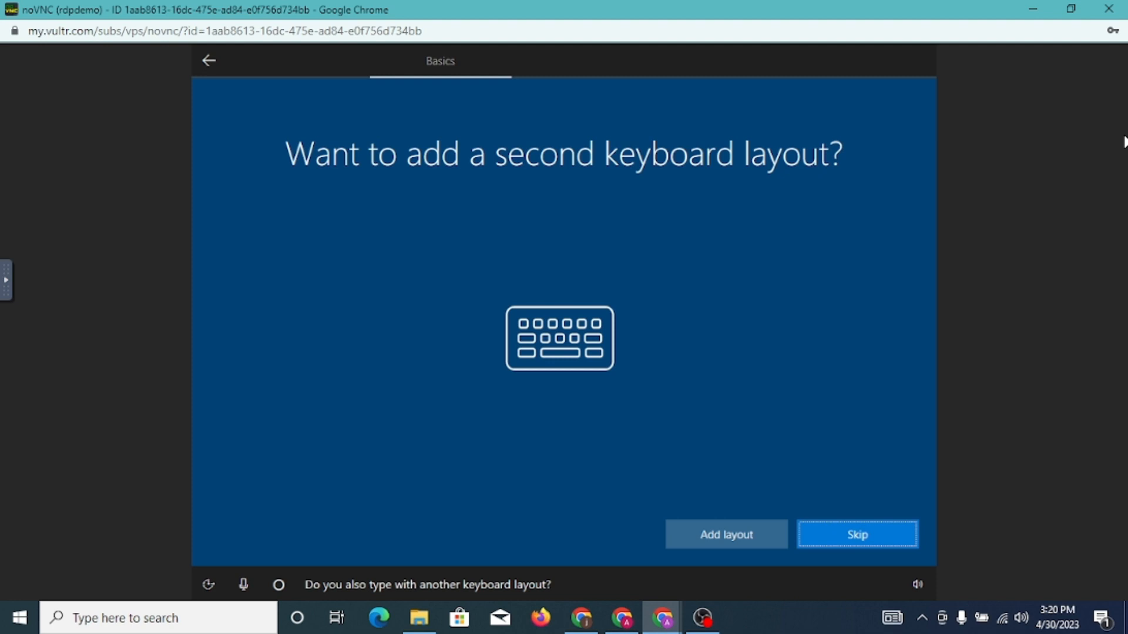
pyautogui.press('Return')
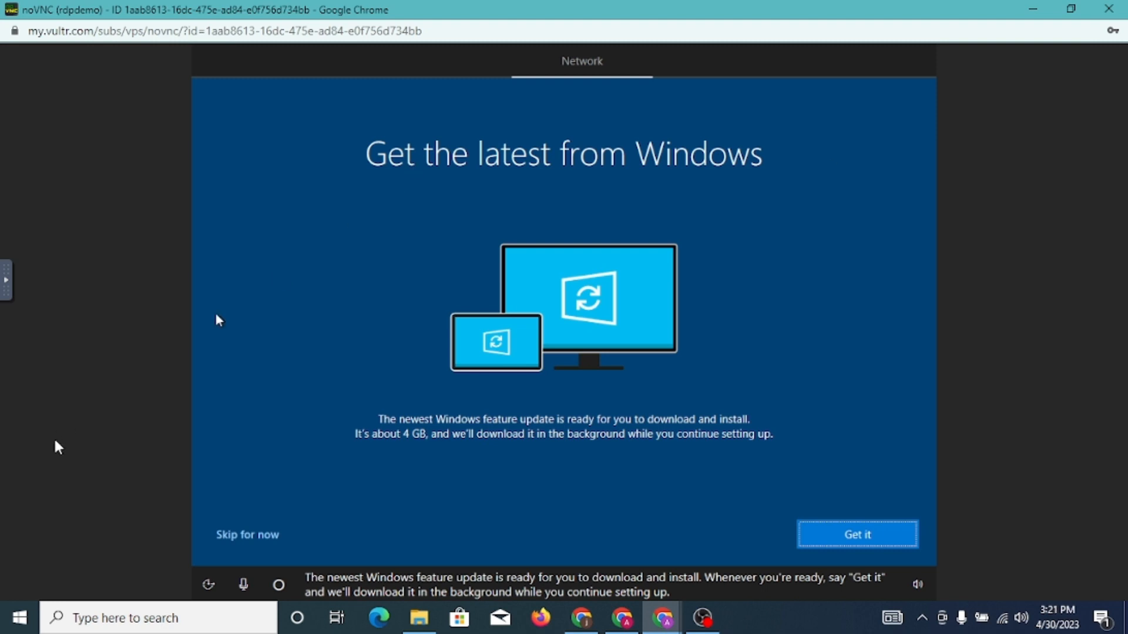
# Skip the Windows feature update and choose setup for personal use
pyautogui.click(236, 536)
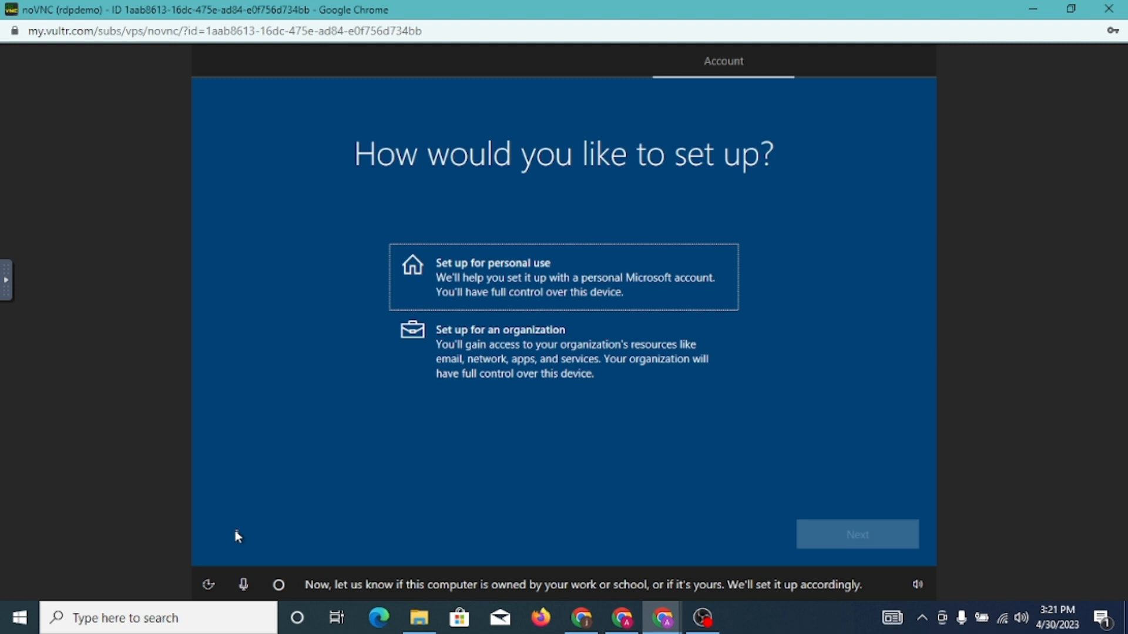
pyautogui.click(660, 248)
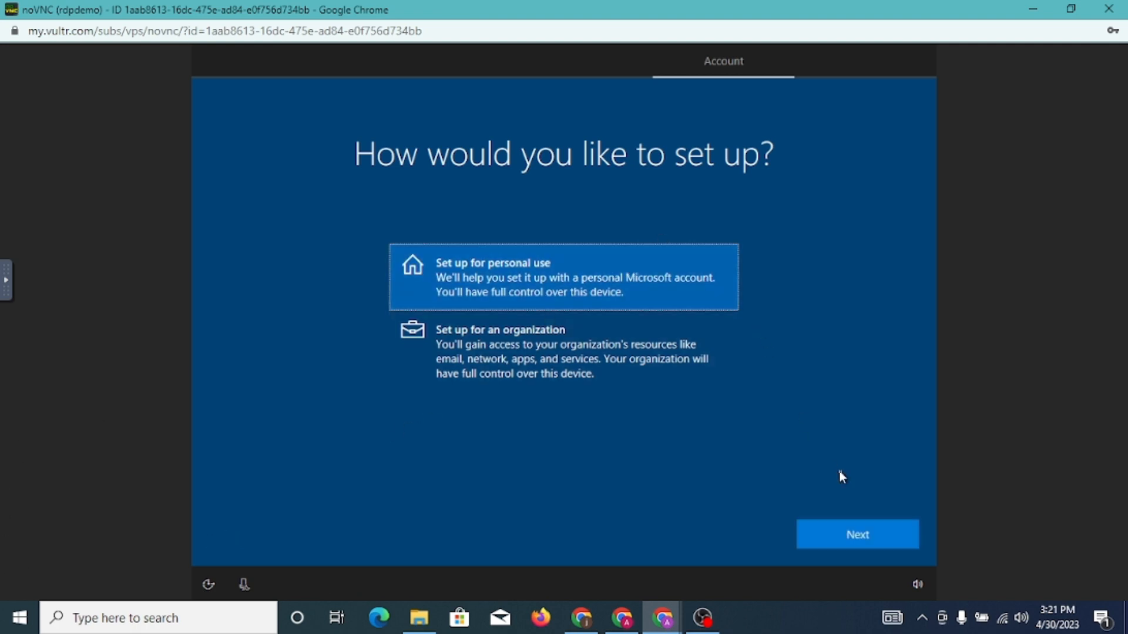
pyautogui.click(880, 545)
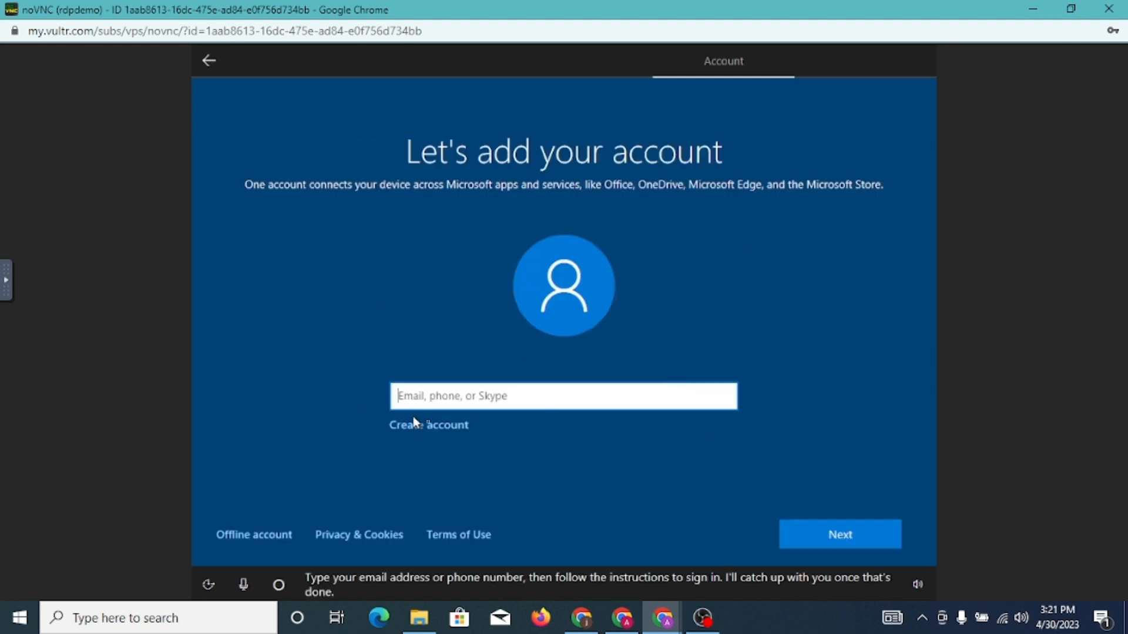
# Create a new Microsoft account with an available outlook.com address and set its password
pyautogui.click(433, 425)
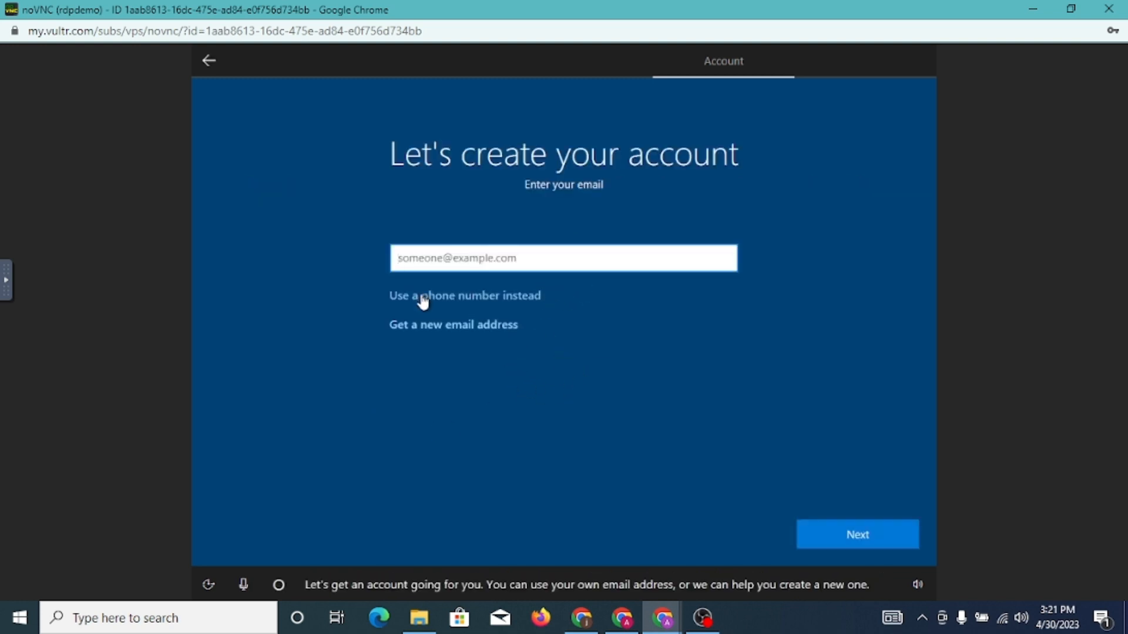
pyautogui.click(443, 332)
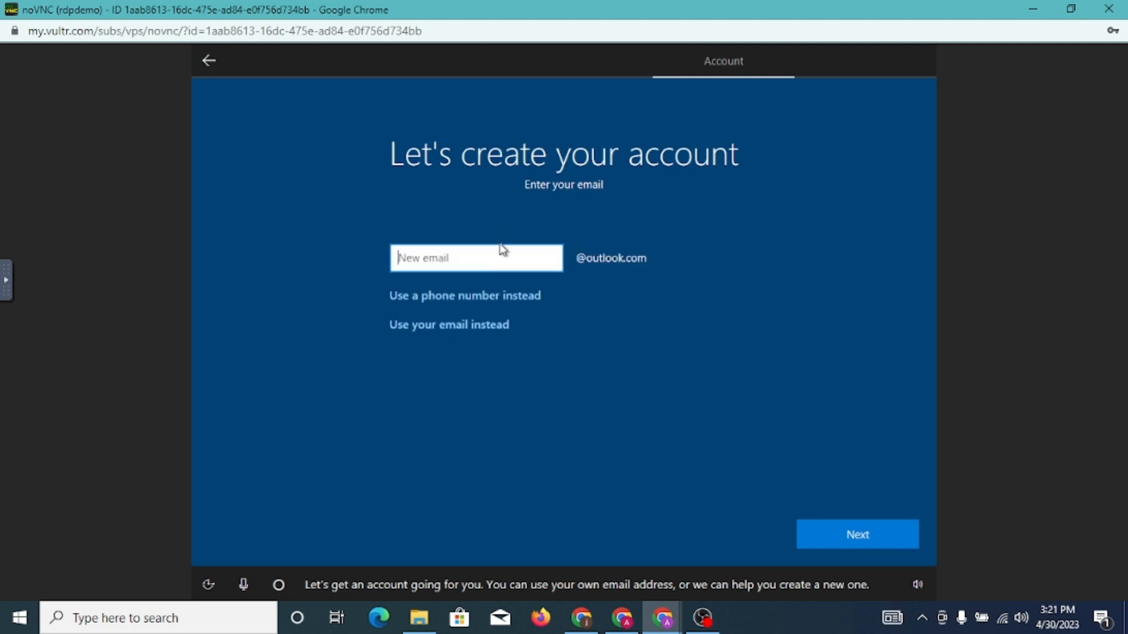
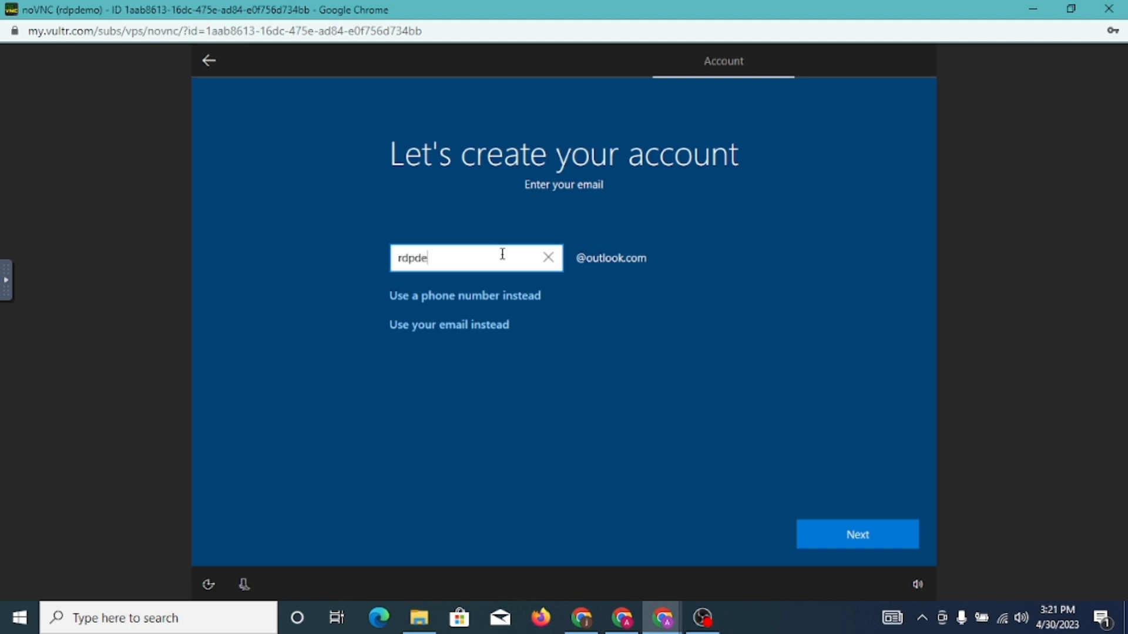
pyautogui.click(844, 542)
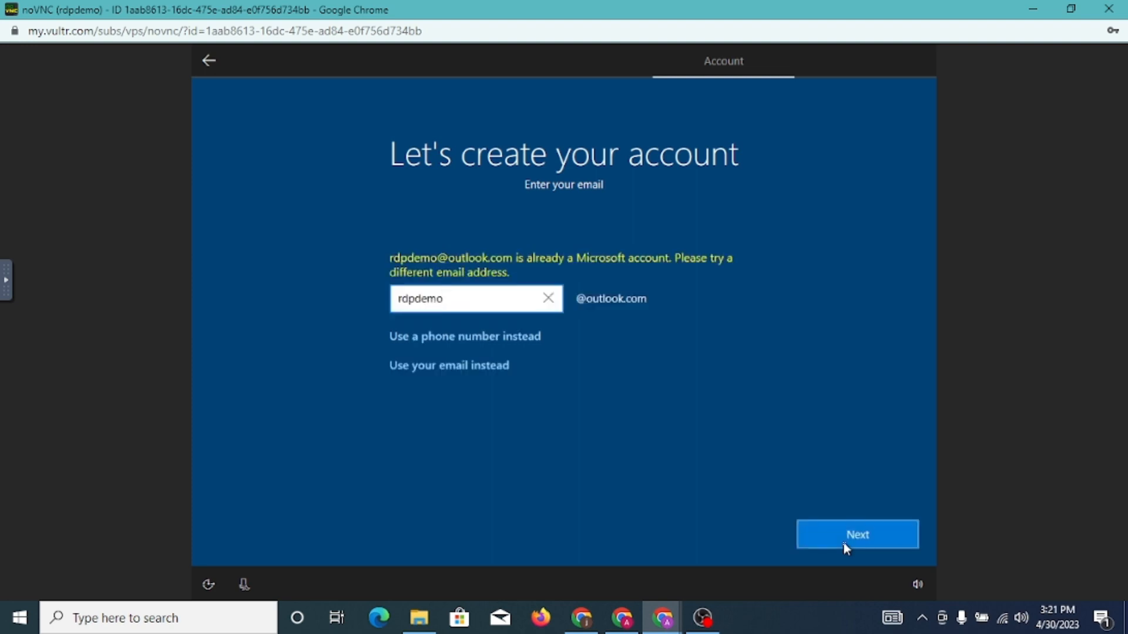
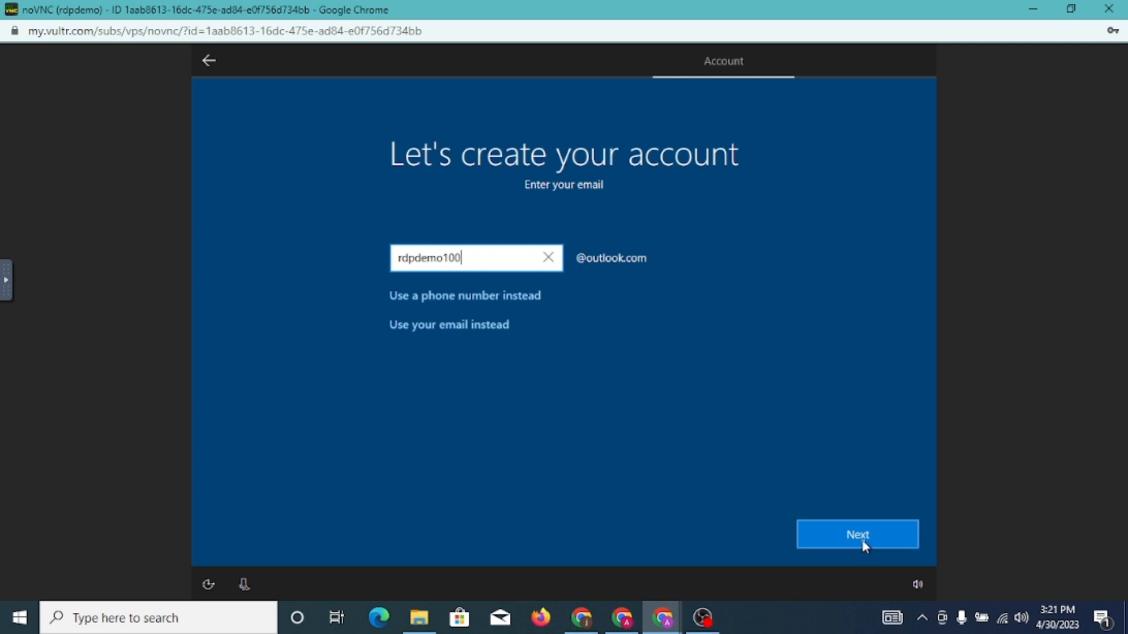
pyautogui.click(862, 538)
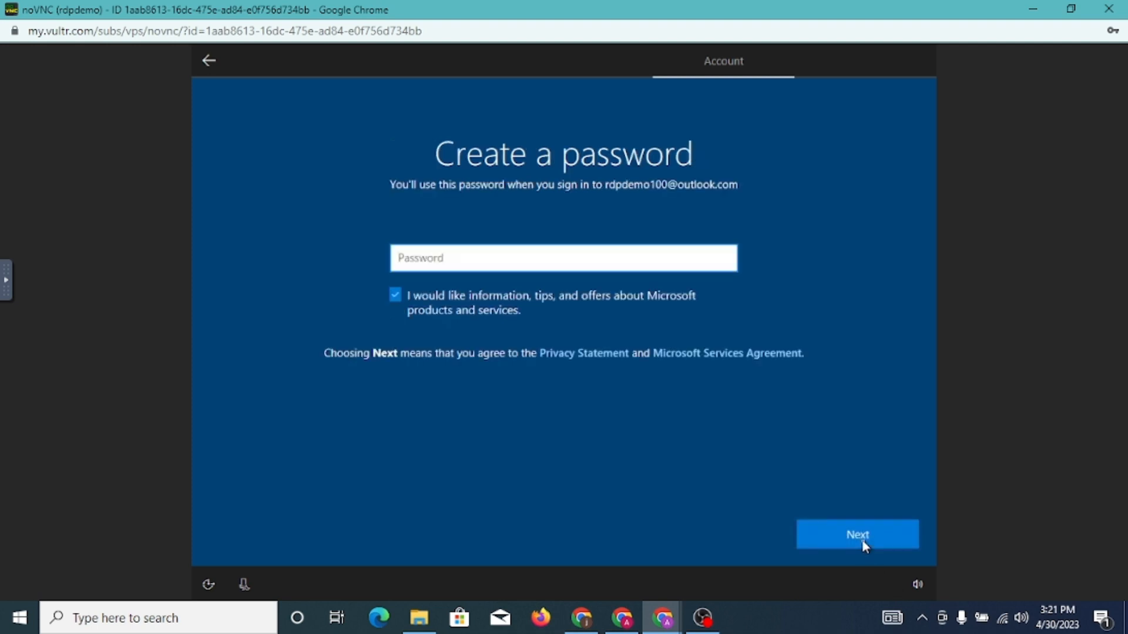
pyautogui.write('••••••••••••••')
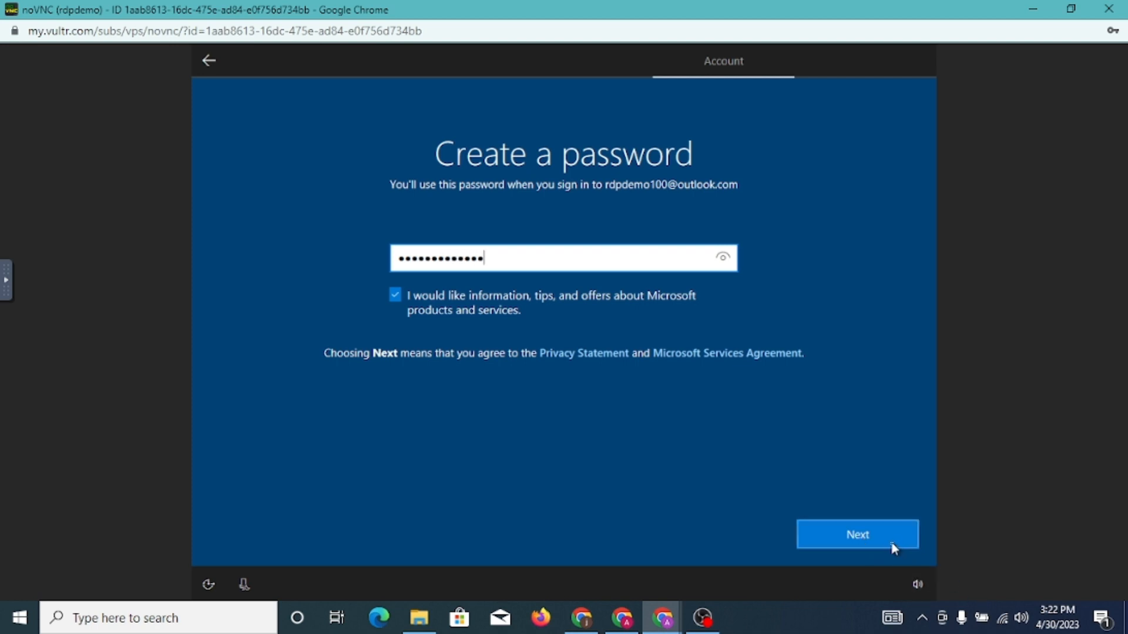
pyautogui.click(888, 546)
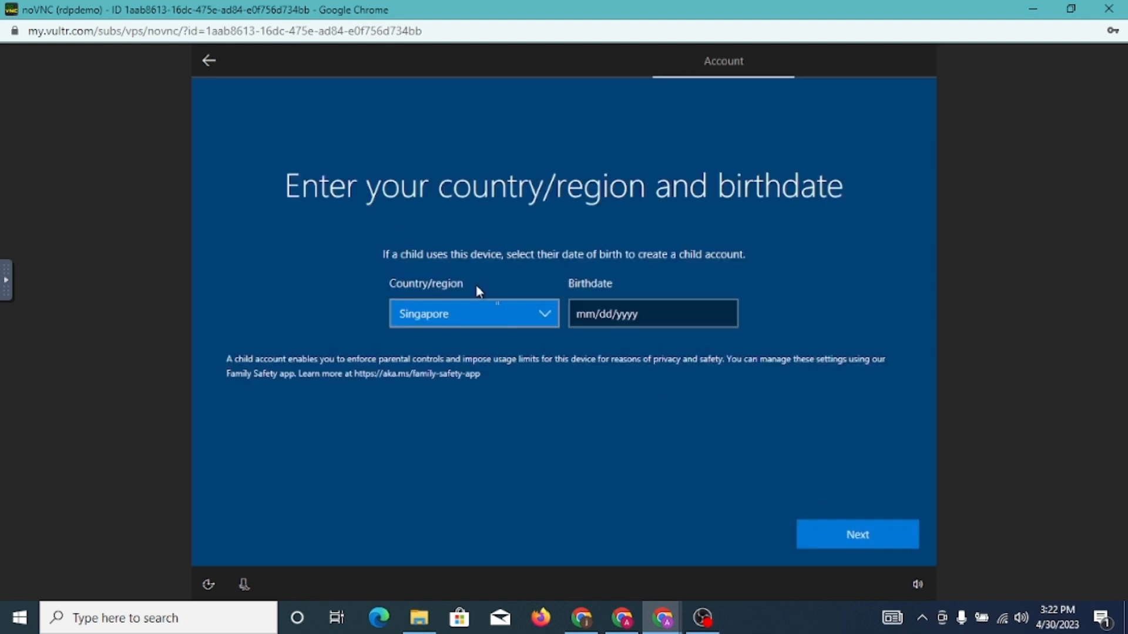
# Set the country/region to Indonesia
pyautogui.click(498, 311)
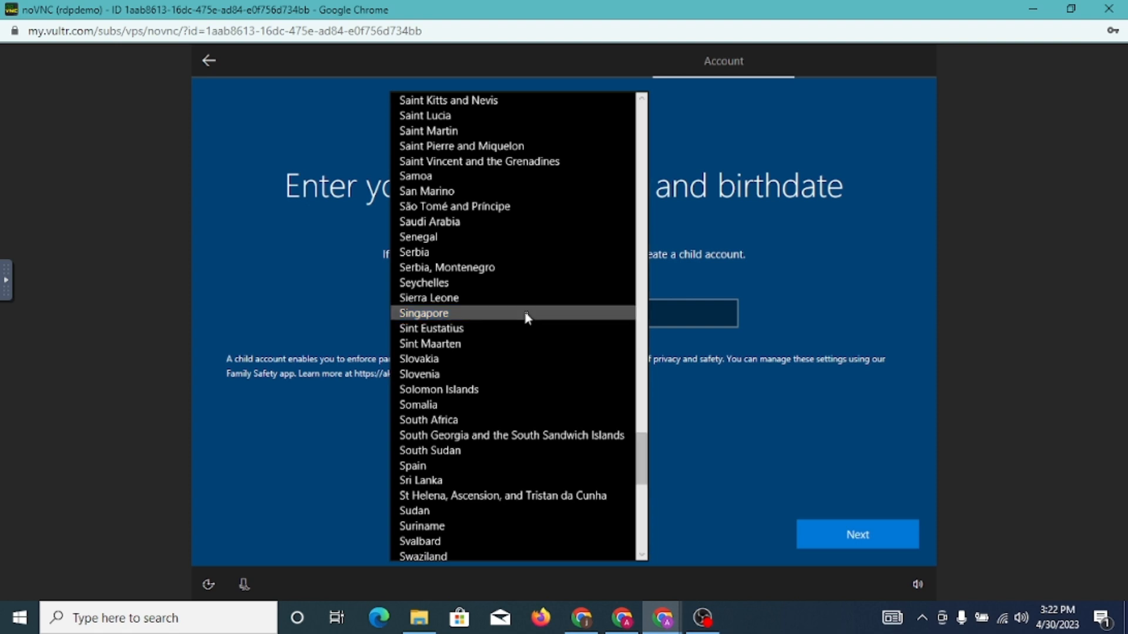
pyautogui.write('in')
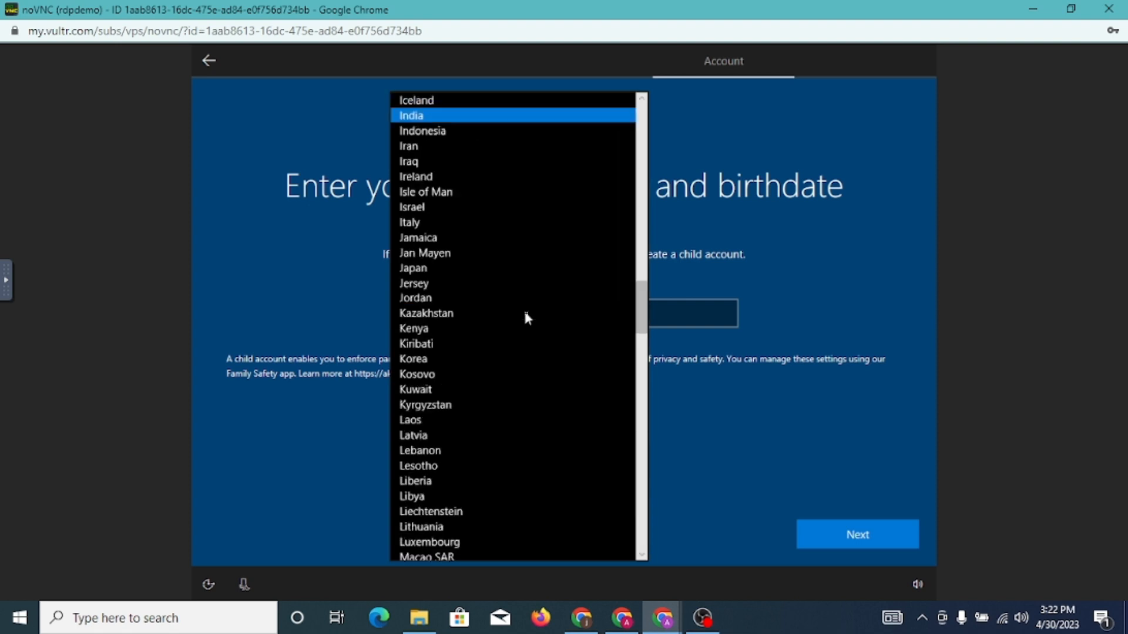
pyautogui.press('Down')
pyautogui.press('Return')
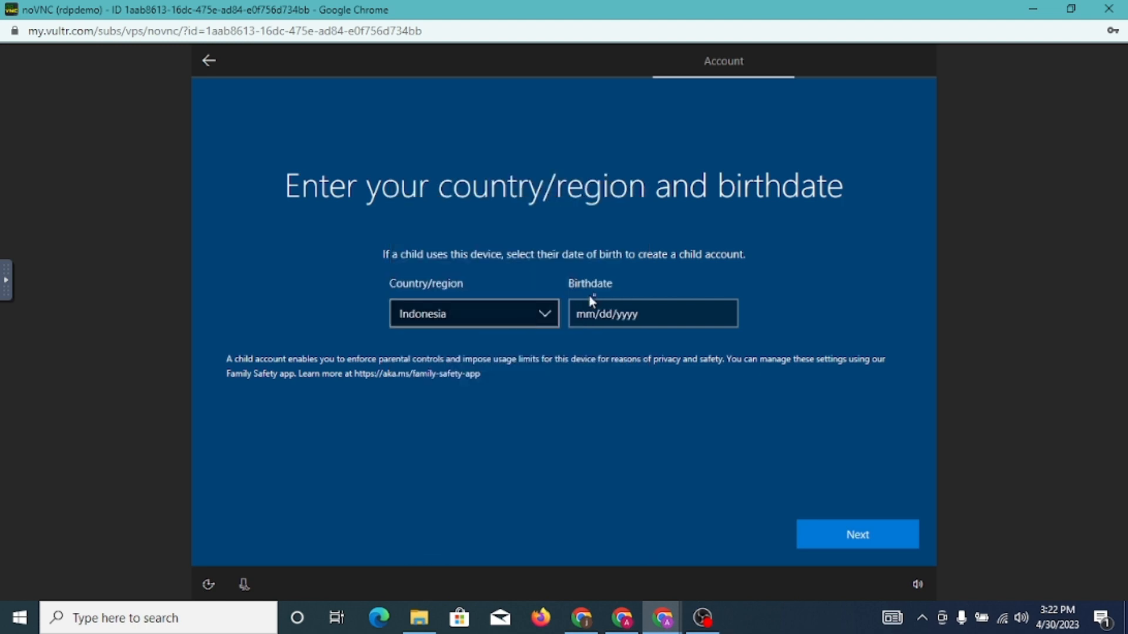
# Set the birthdate to April 30, 1993 and continue
pyautogui.click(605, 314)
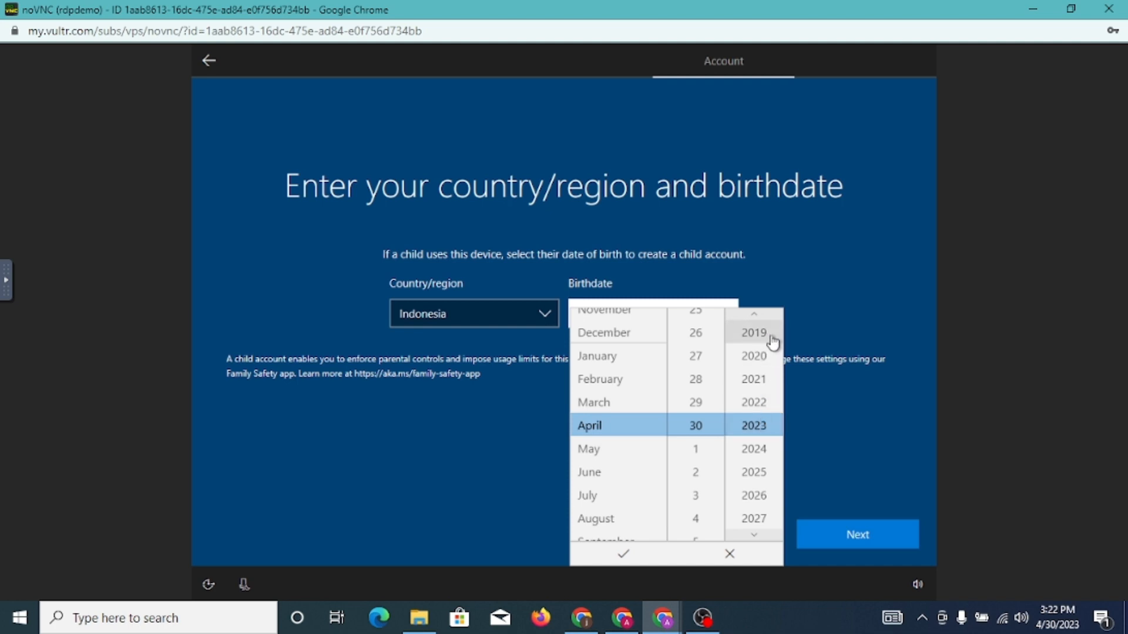
pyautogui.click(762, 320)
pyautogui.click(761, 321)
pyautogui.click(761, 320)
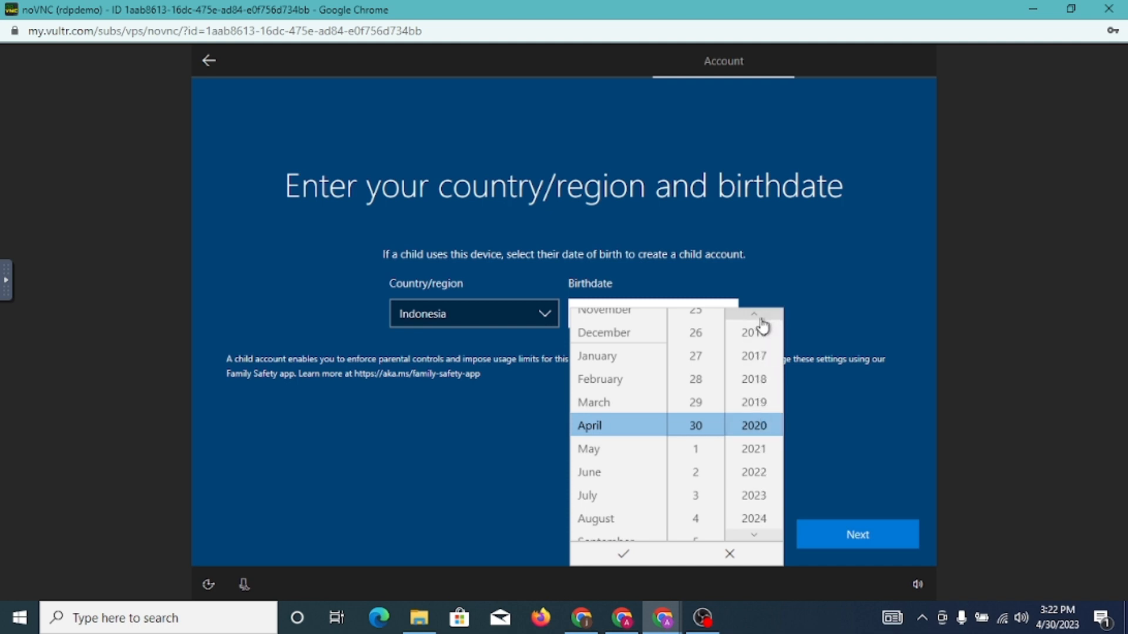
pyautogui.click(761, 320)
pyautogui.click(754, 315)
pyautogui.click(754, 315)
pyautogui.click(754, 315)
pyautogui.click(754, 314)
pyautogui.click(754, 315)
pyautogui.click(755, 315)
pyautogui.click(754, 315)
pyautogui.click(761, 321)
pyautogui.click(761, 321)
pyautogui.click(761, 321)
pyautogui.click(761, 321)
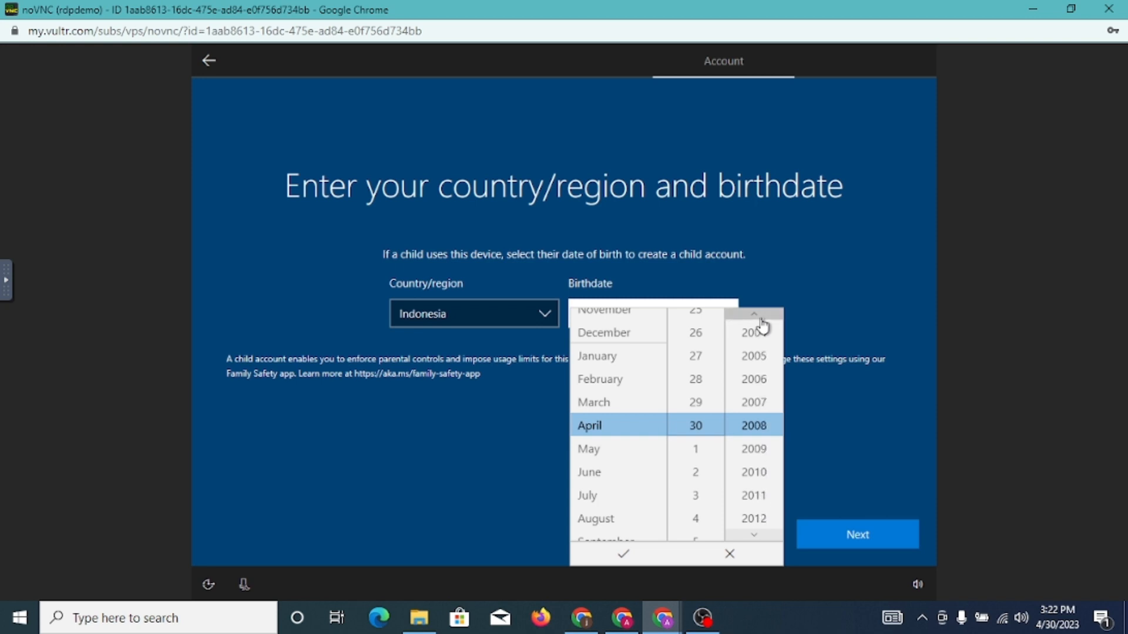
pyautogui.click(760, 321)
pyautogui.click(761, 321)
pyautogui.click(760, 321)
pyautogui.click(761, 321)
pyautogui.click(761, 321)
pyautogui.click(761, 321)
pyautogui.click(761, 321)
pyautogui.click(761, 321)
pyautogui.click(761, 321)
pyautogui.click(761, 321)
pyautogui.click(761, 320)
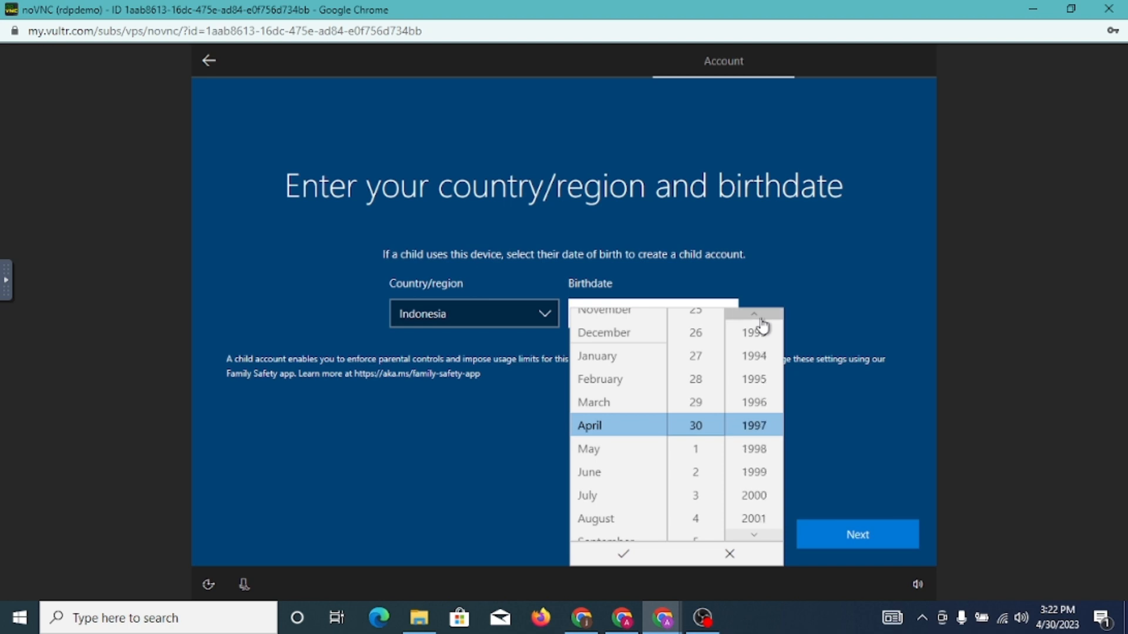
pyautogui.click(761, 321)
pyautogui.click(761, 321)
pyautogui.click(761, 320)
pyautogui.click(761, 321)
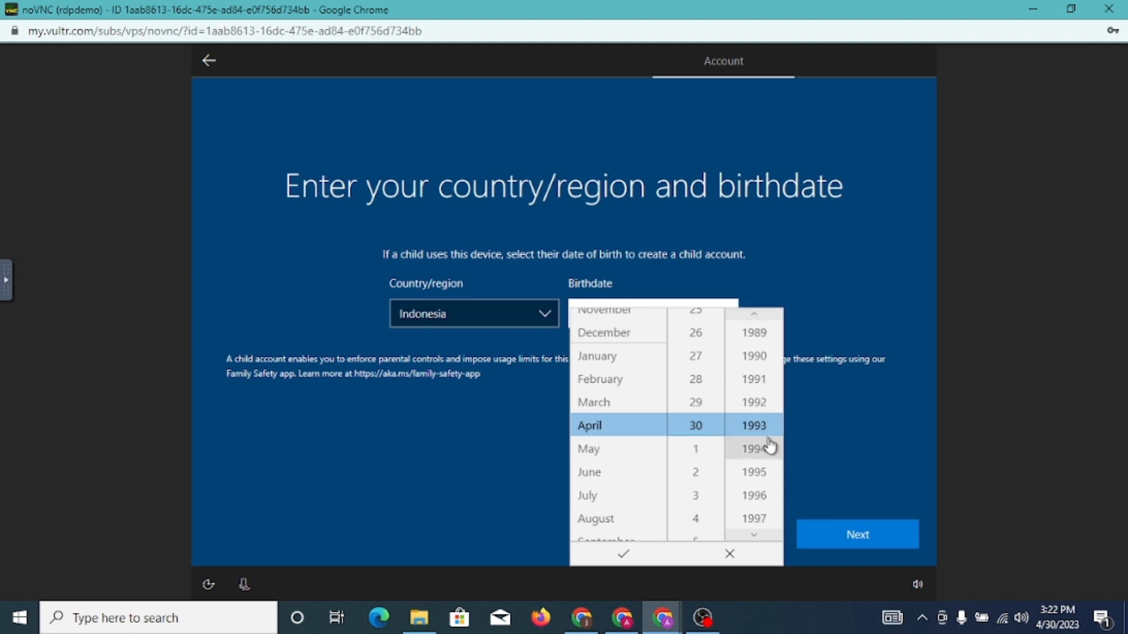
pyautogui.click(630, 565)
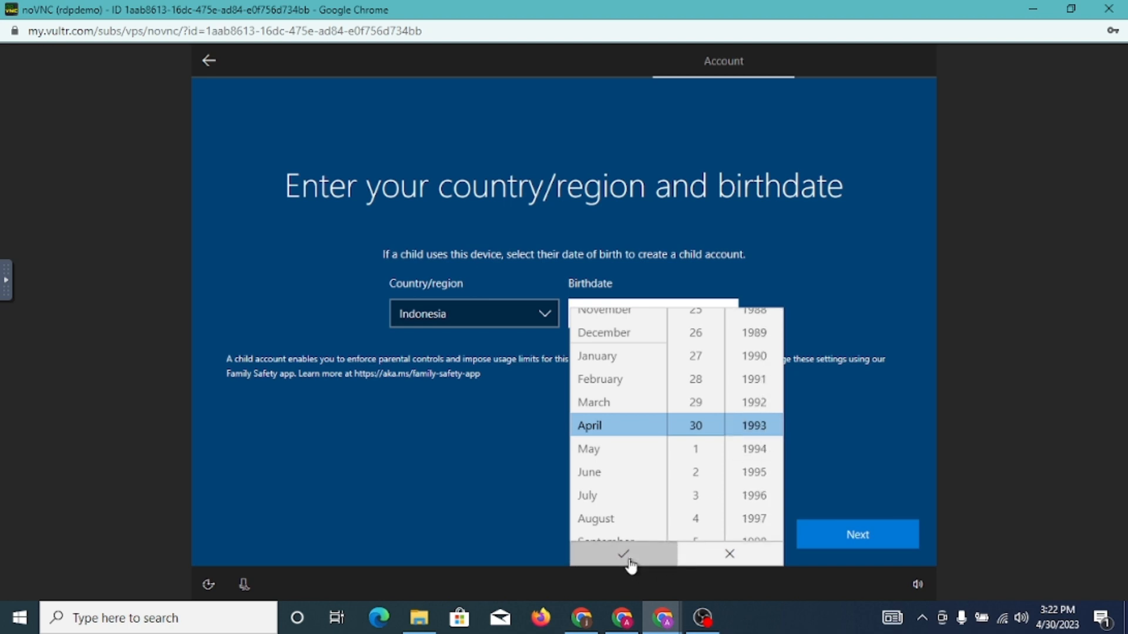
pyautogui.click(827, 528)
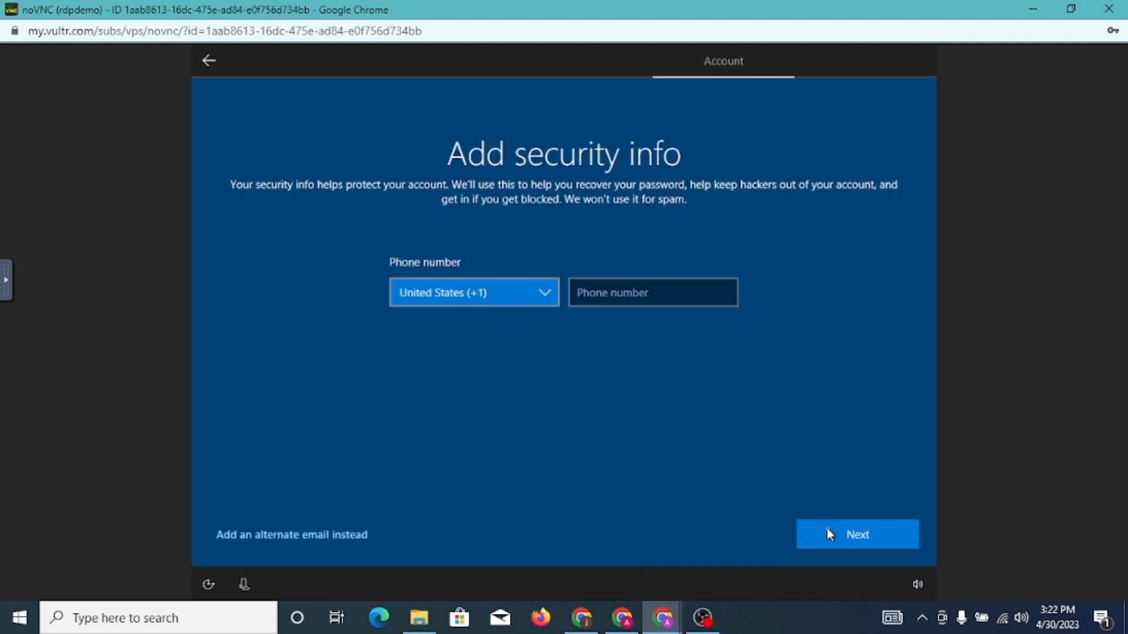
# Choose Indonesia (+62) as the phone number country code
pyautogui.click(446, 292)
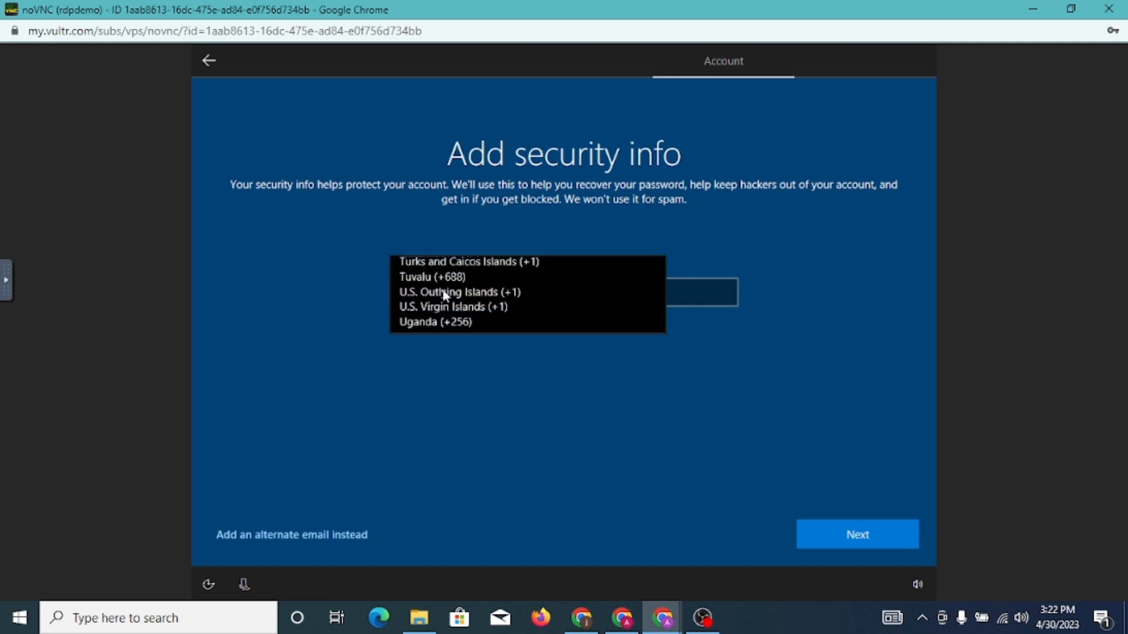
pyautogui.press('i')
pyautogui.press('n')
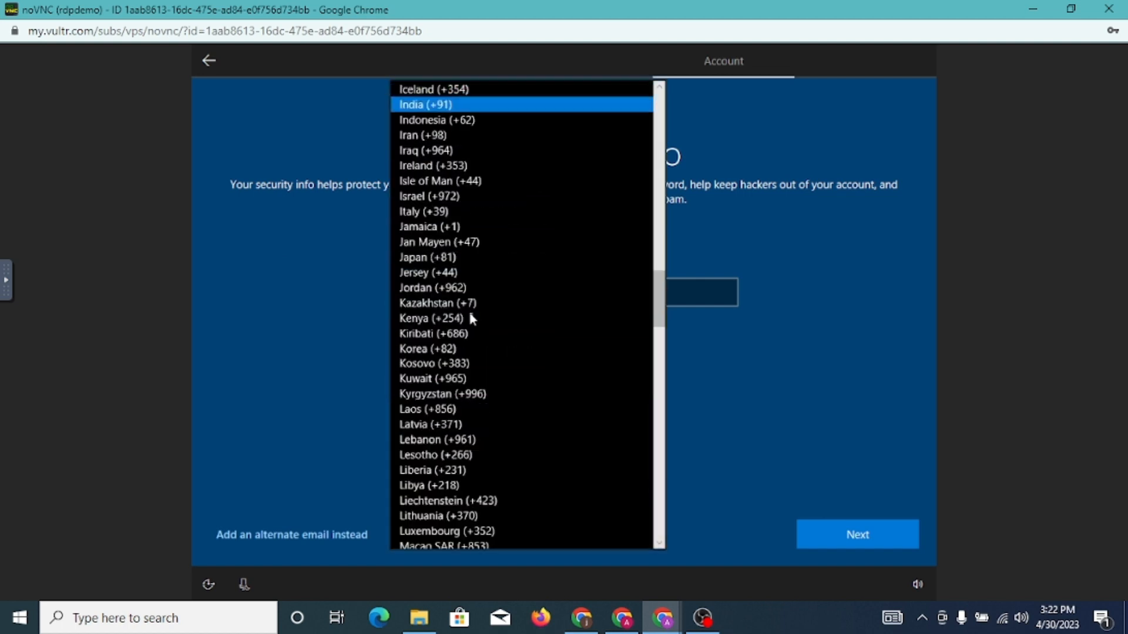
pyautogui.press('Down')
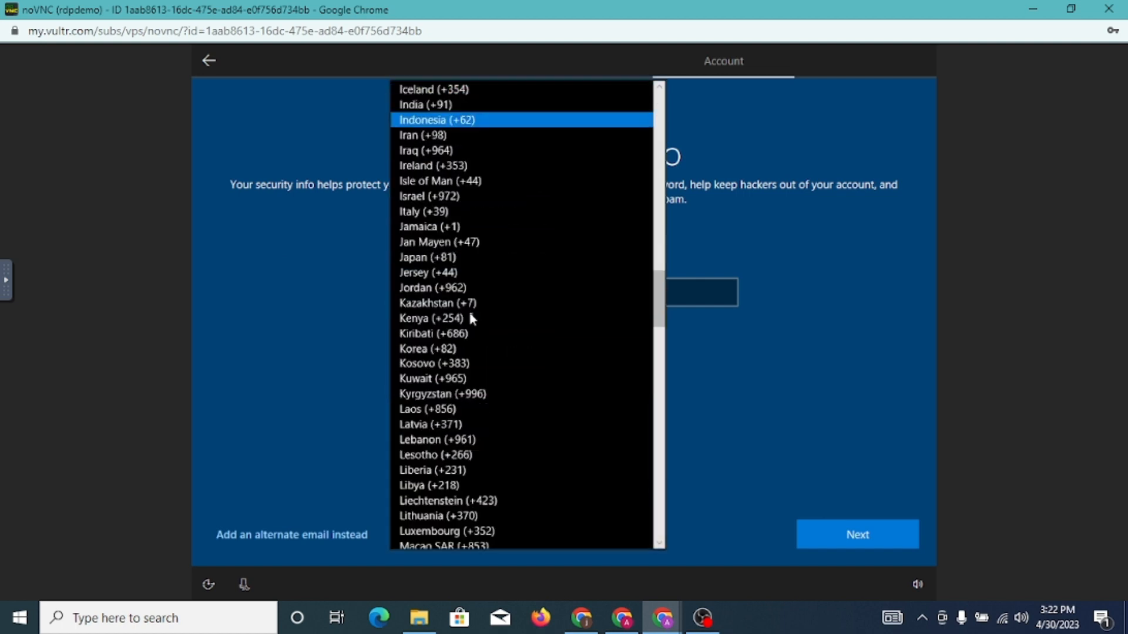
pyautogui.press('Return')
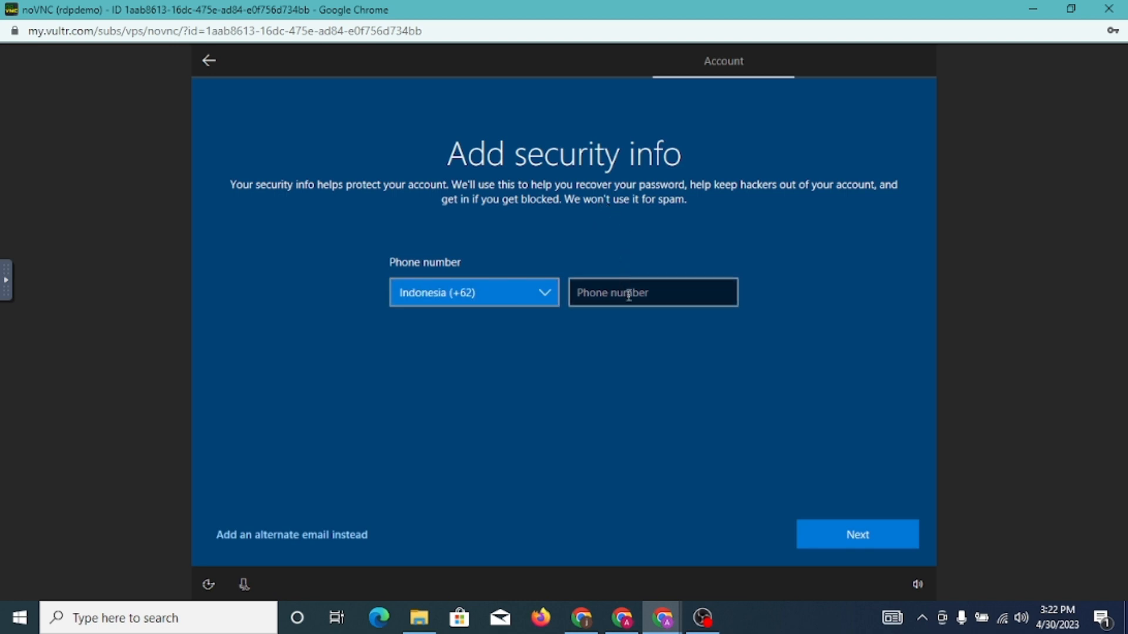
# Enter the account's security phone number and continue
pyautogui.click(629, 294)
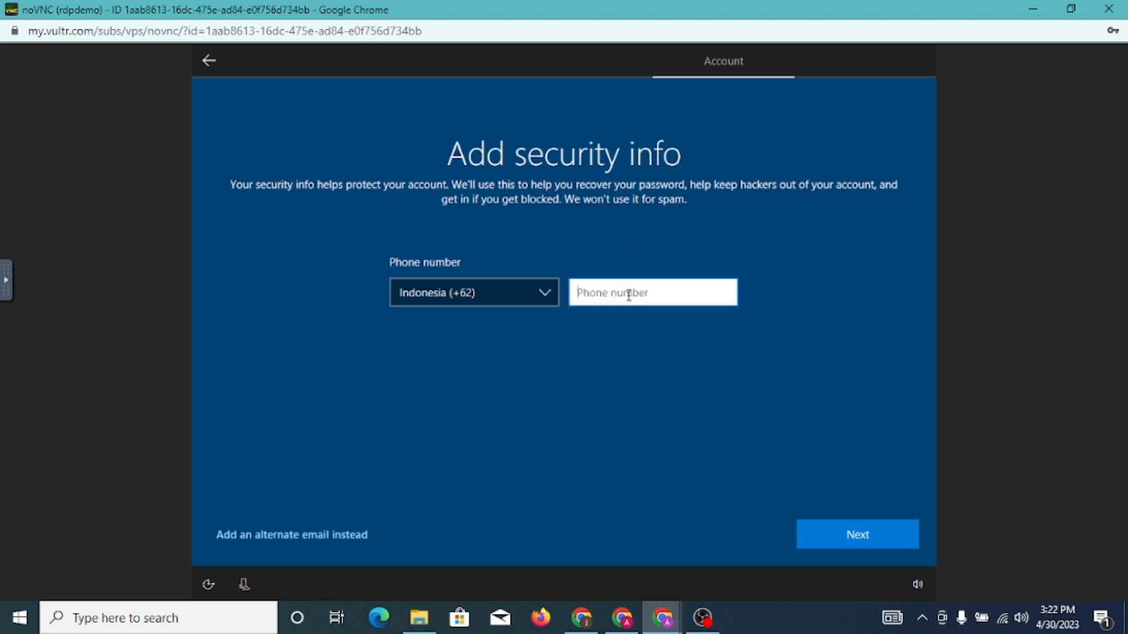
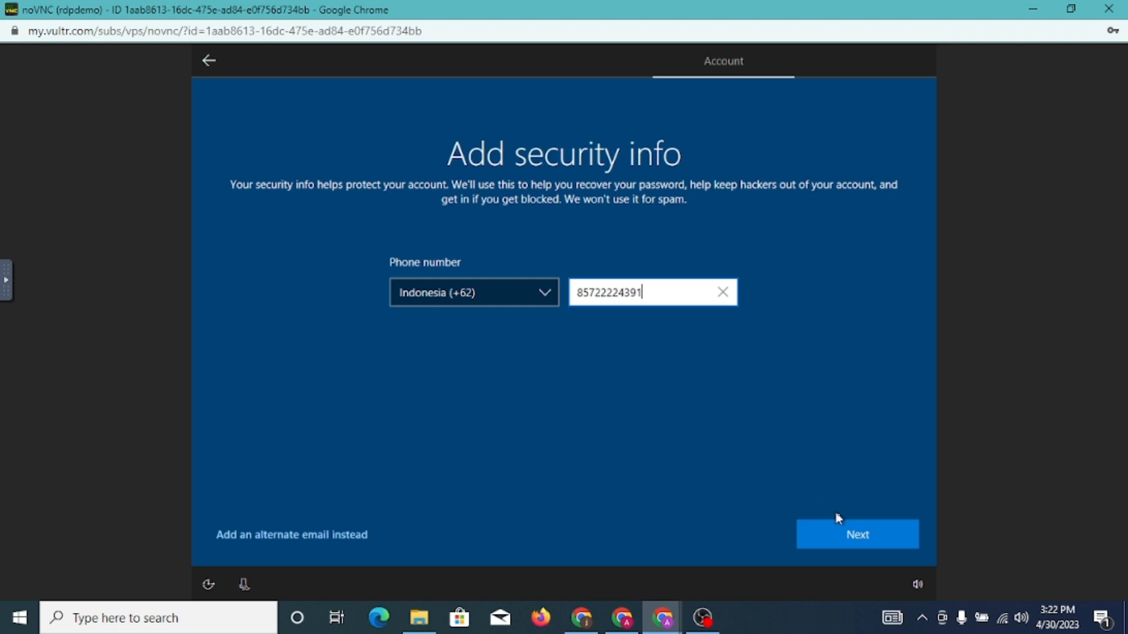
pyautogui.click(844, 530)
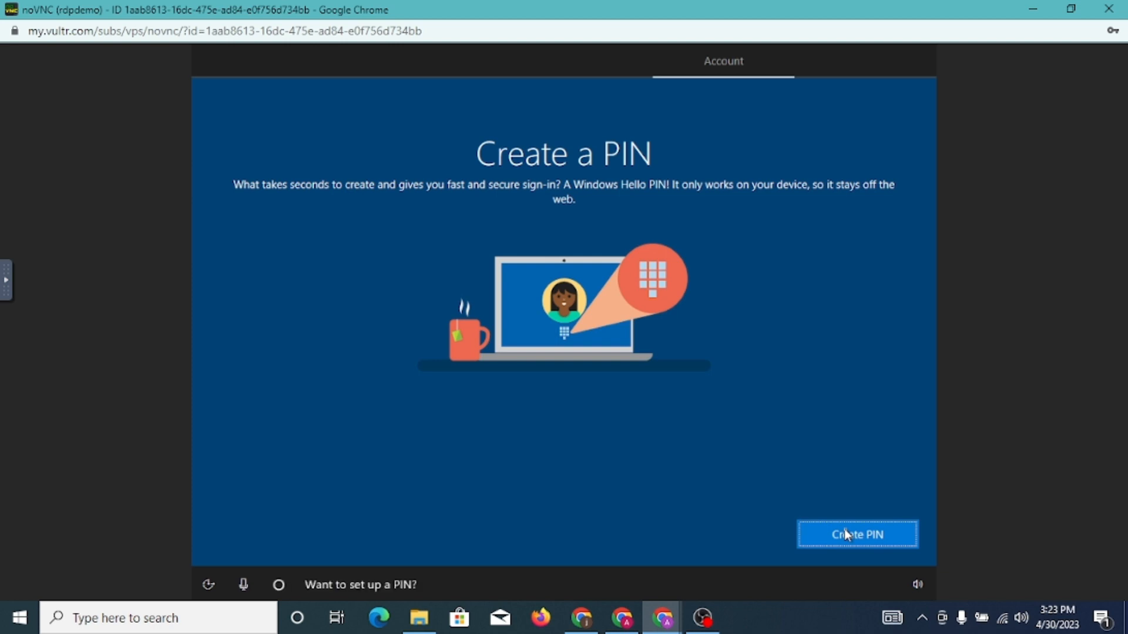
# Create and confirm a six-digit Windows Hello PIN for the new account
pyautogui.click(849, 532)
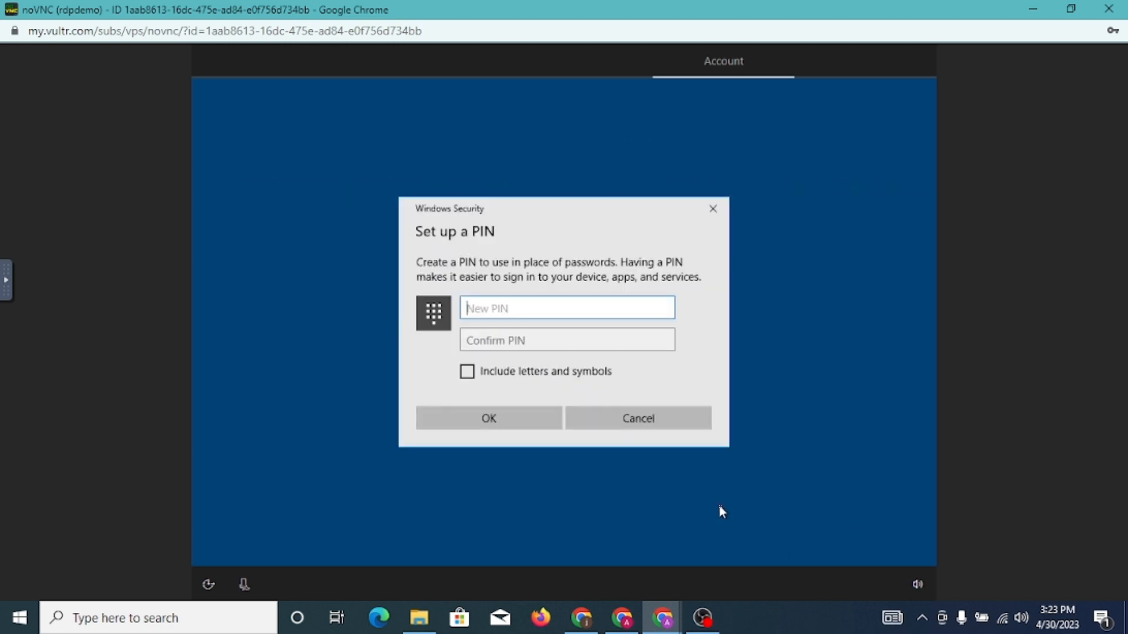
pyautogui.write('123')
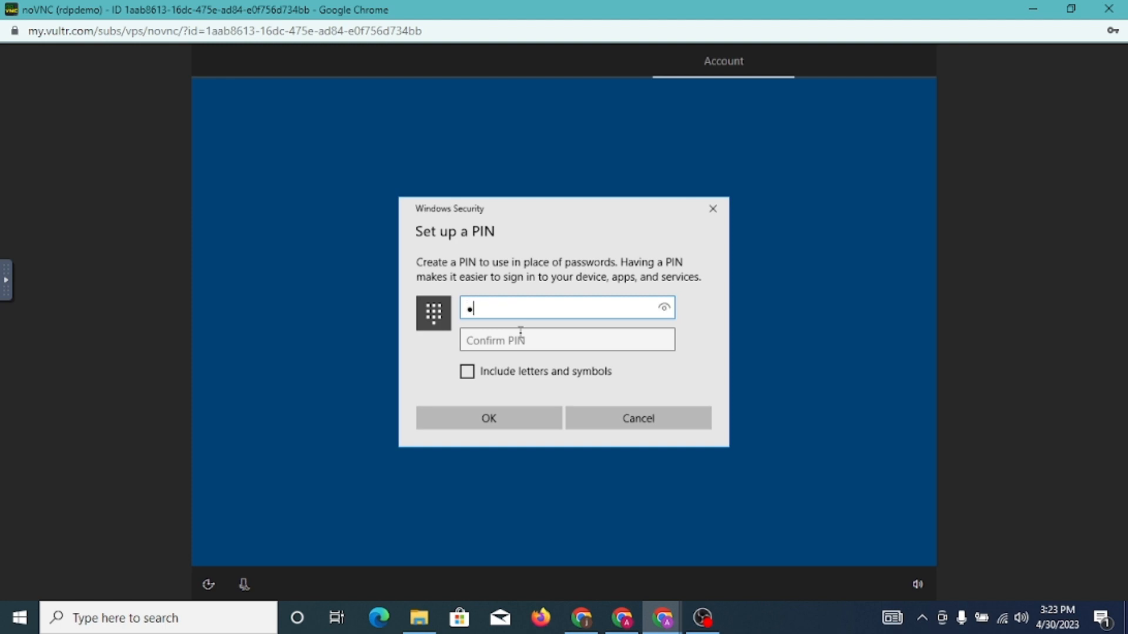
pyautogui.write('456')
pyautogui.click(530, 344)
pyautogui.write('1234')
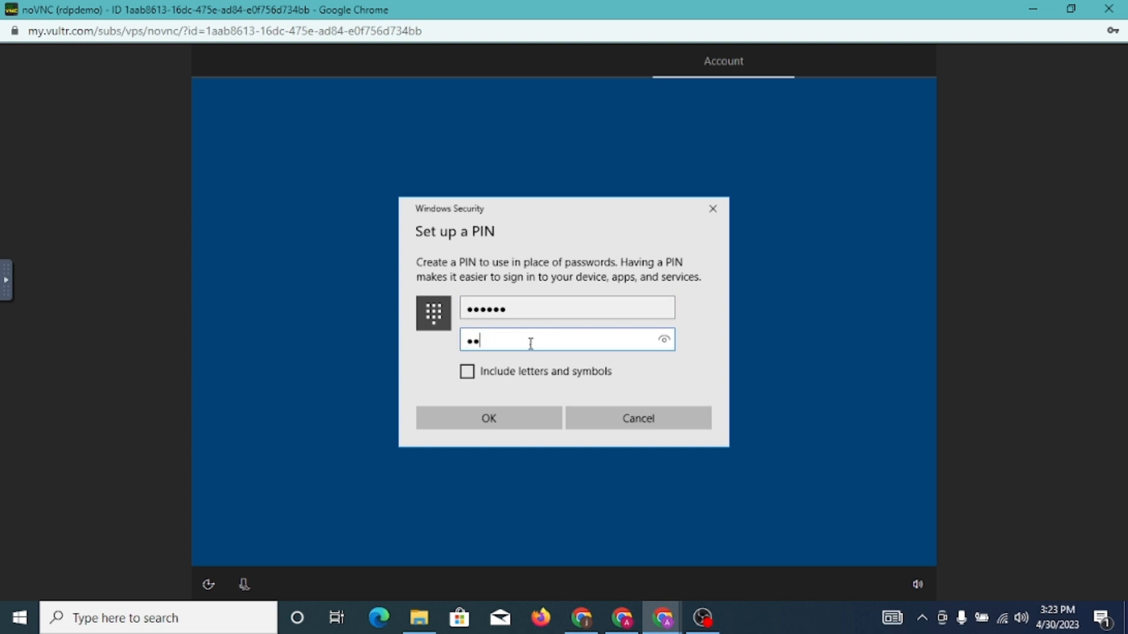
pyautogui.write('56')
pyautogui.click(504, 416)
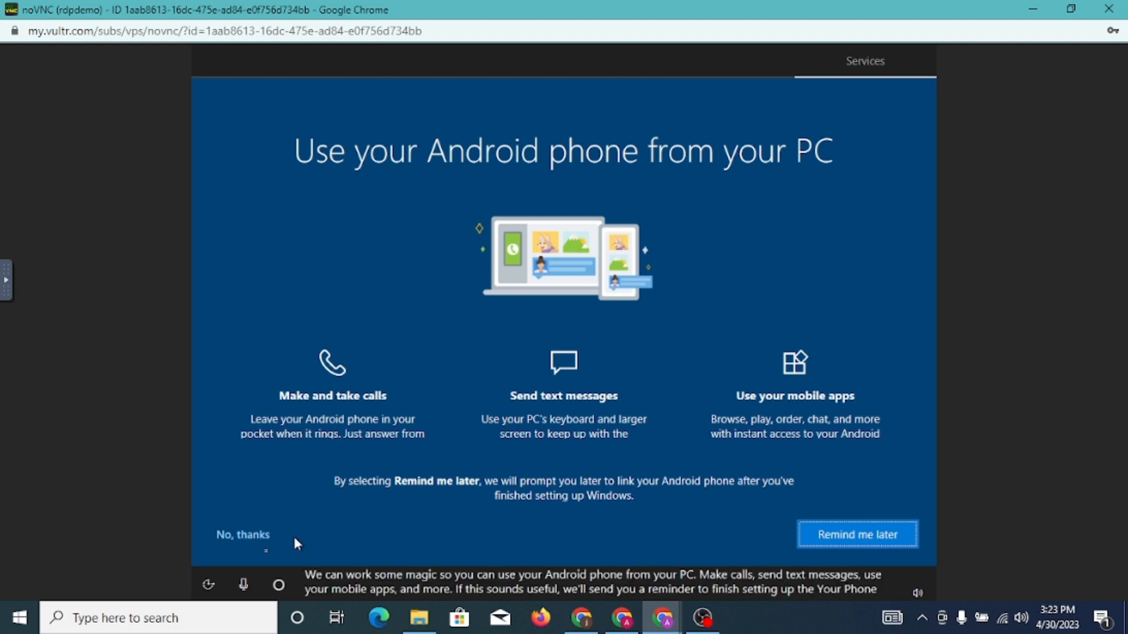
# Decline Android phone linking, OneDrive backup and Cortana, then accept the privacy settings
pyautogui.click(228, 541)
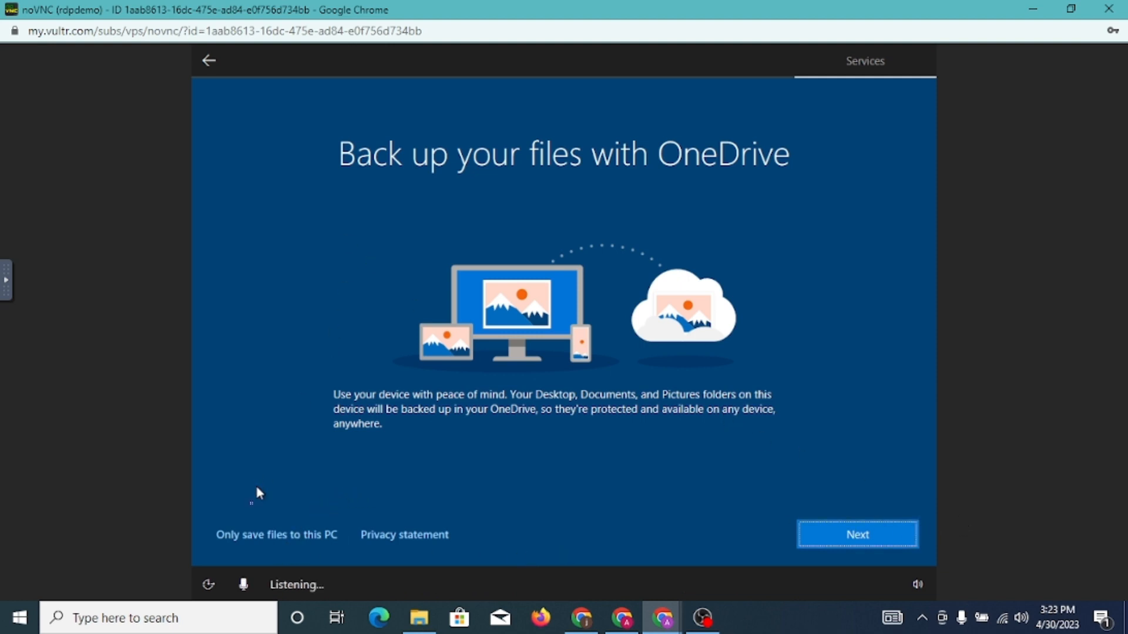
pyautogui.click(260, 540)
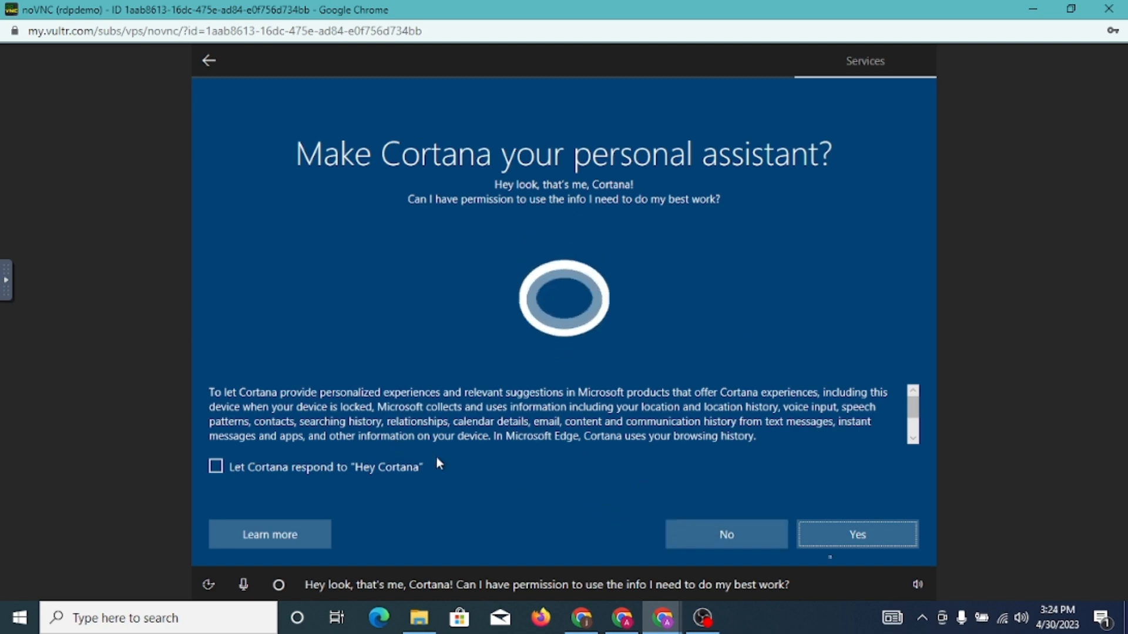
pyautogui.click(760, 542)
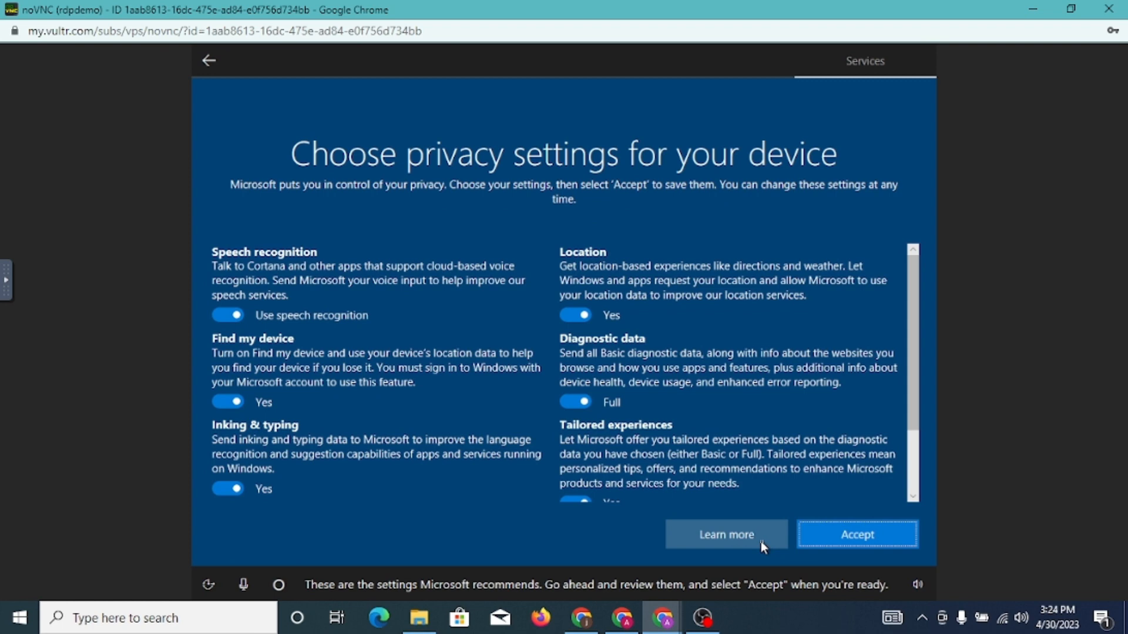
pyautogui.click(872, 540)
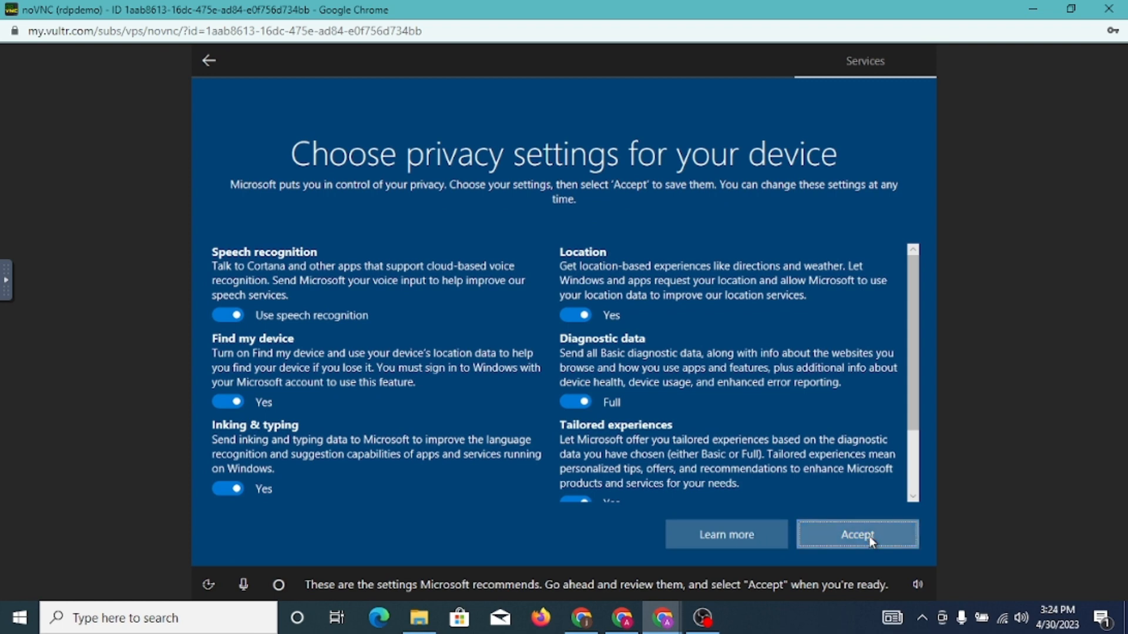
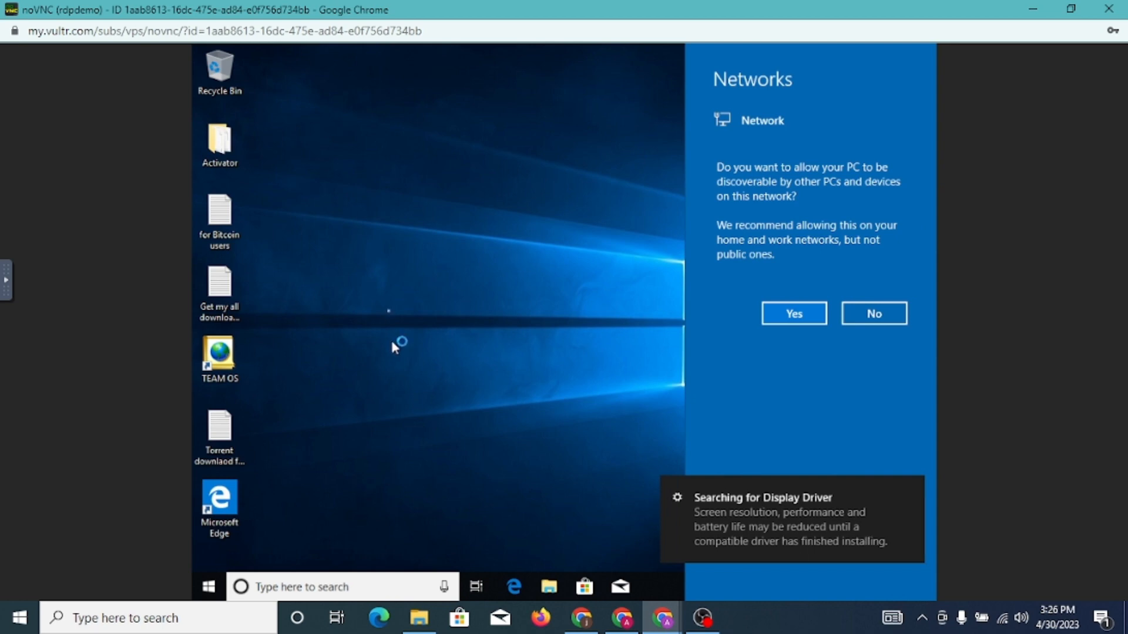
# Dismiss the Networks flyout on the server's desktop and open its Cortana search panel from Start
pyautogui.click(413, 291)
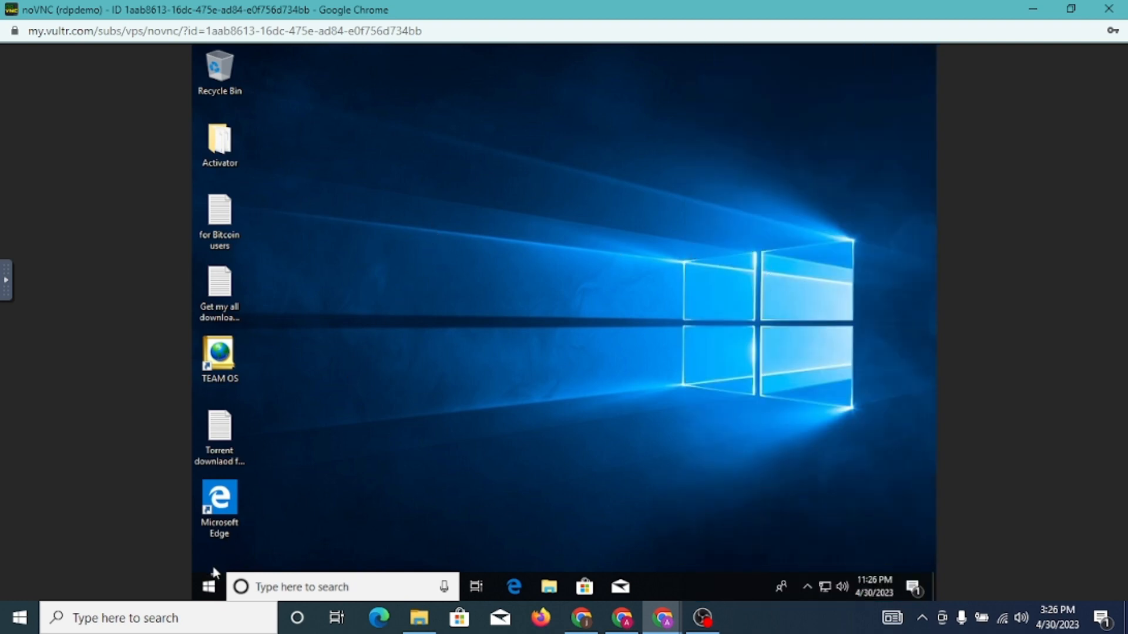
pyautogui.click(209, 590)
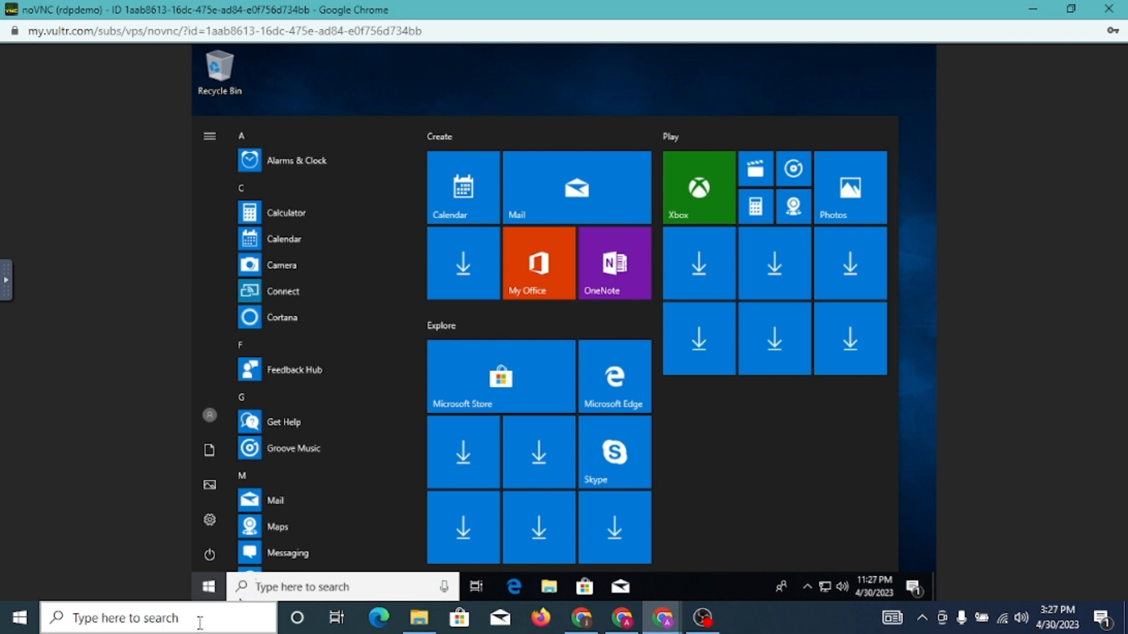
pyautogui.click(287, 586)
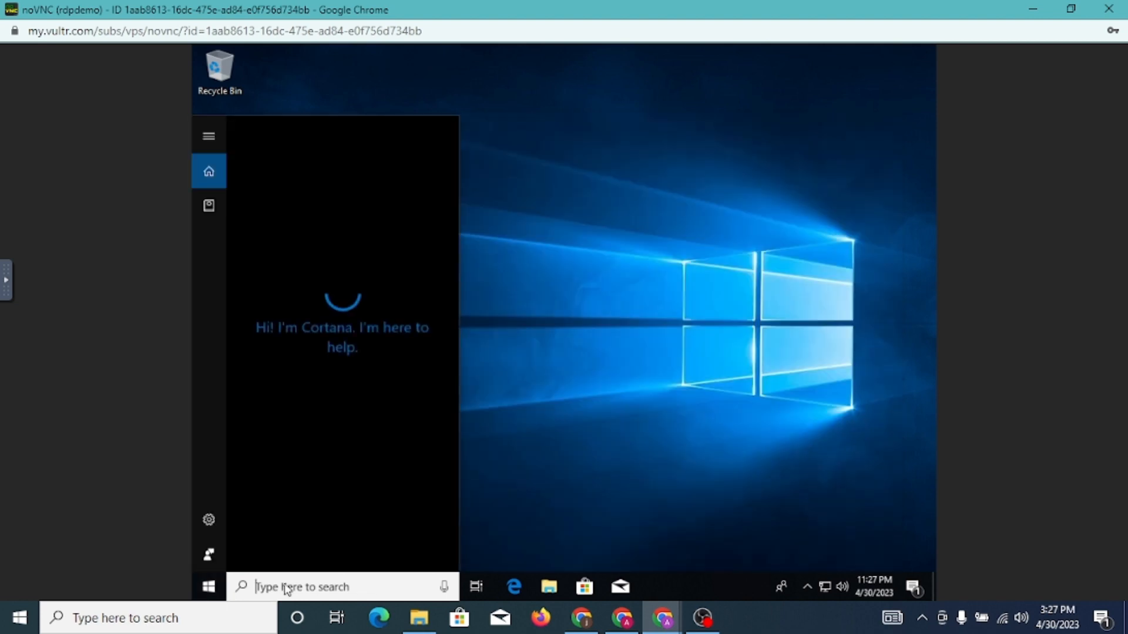
# Back out of the local search and type 'remote desktop' into the server's search box
pyautogui.click(129, 626)
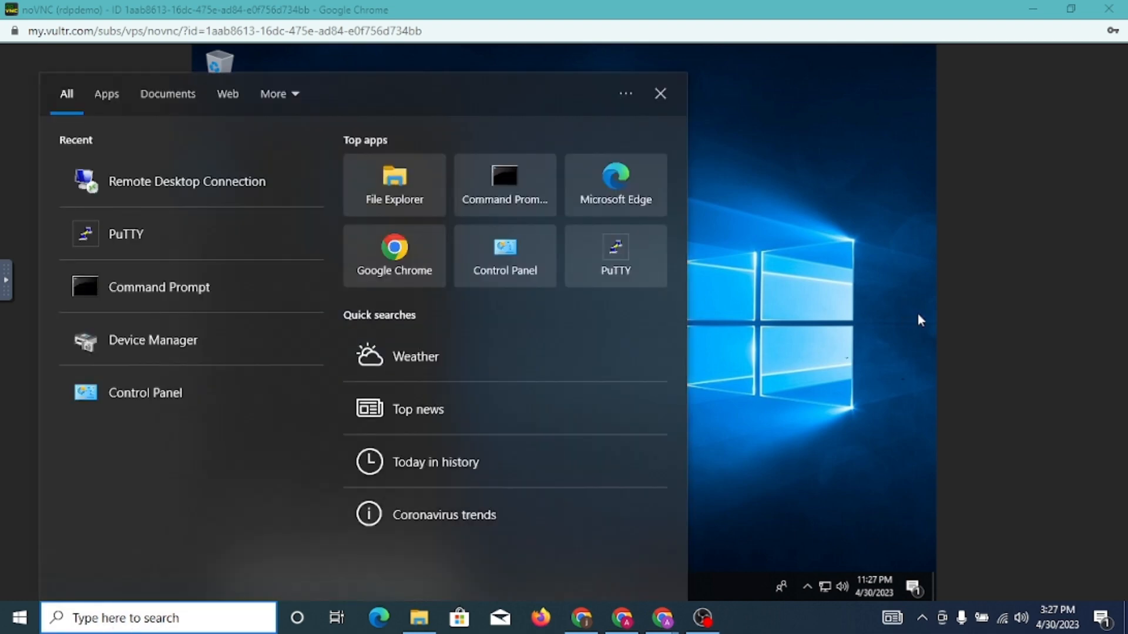
pyautogui.click(943, 334)
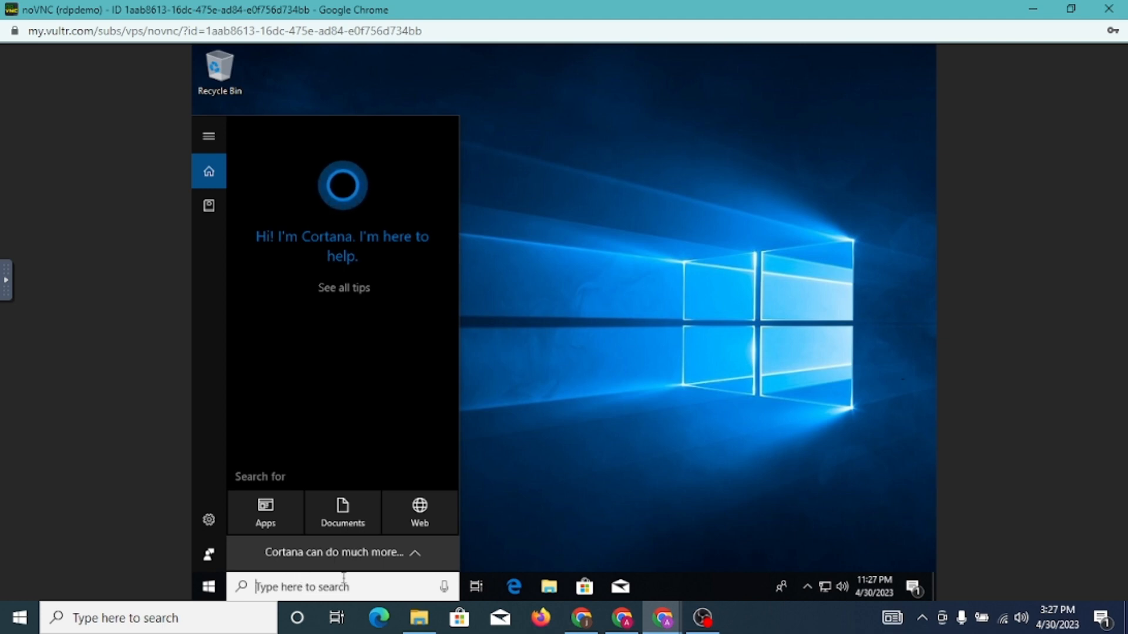
pyautogui.write('r')
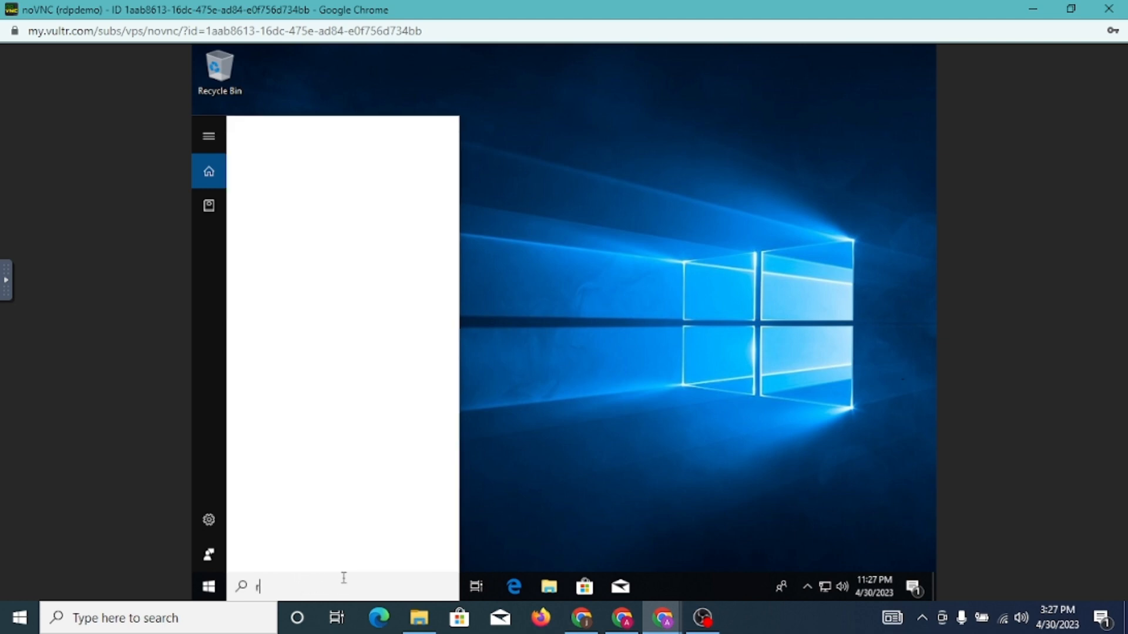
pyautogui.write('emote')
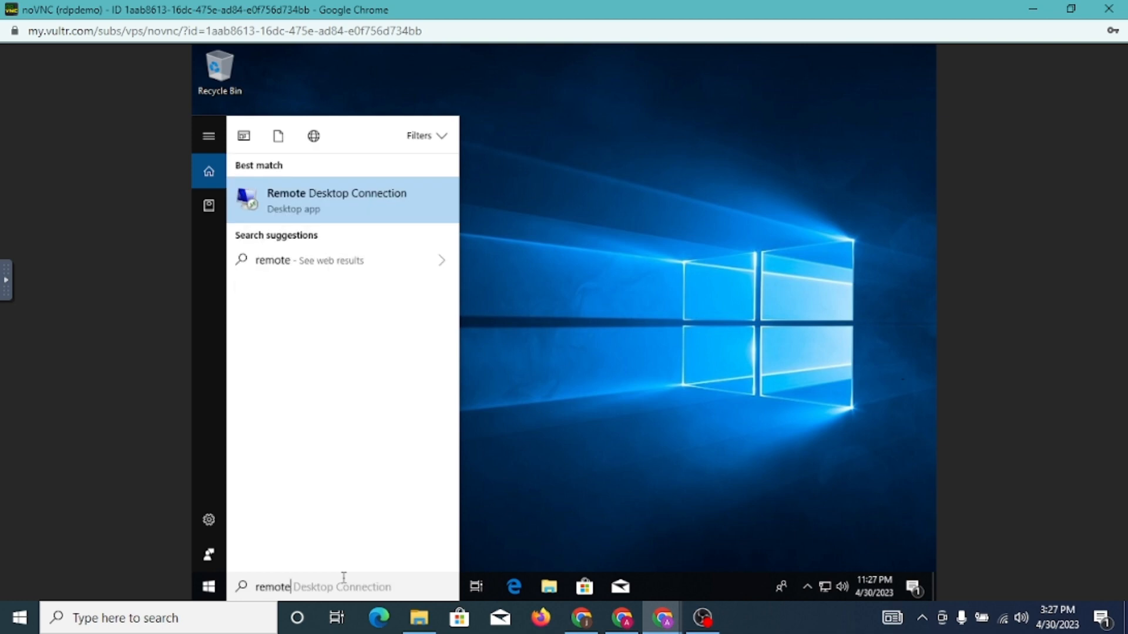
pyautogui.write(' de')
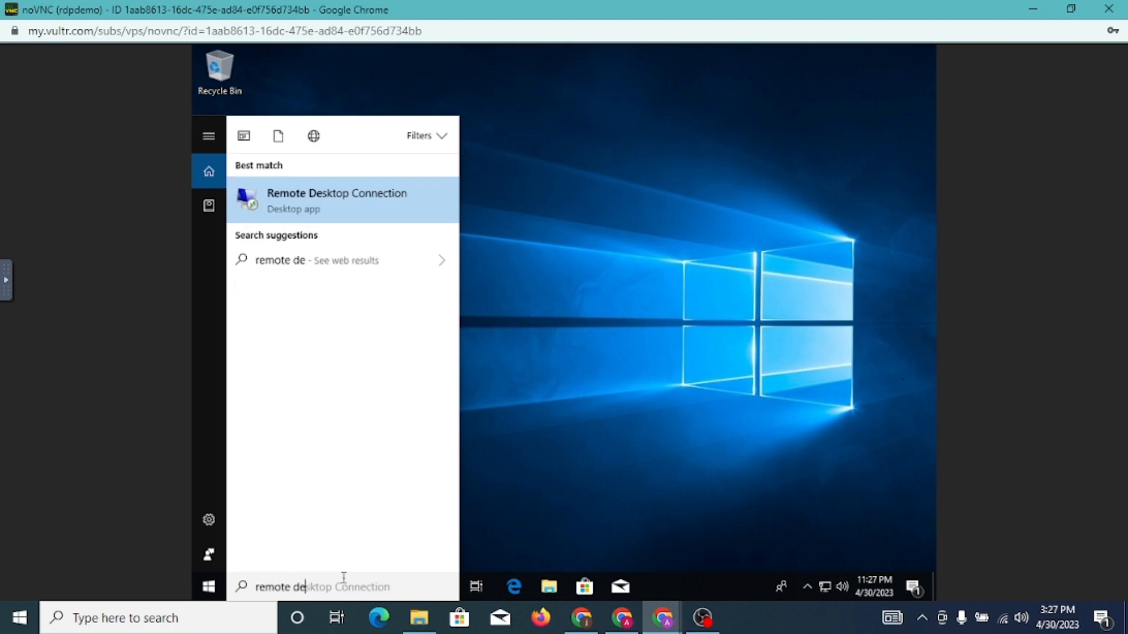
pyautogui.write('sktop')
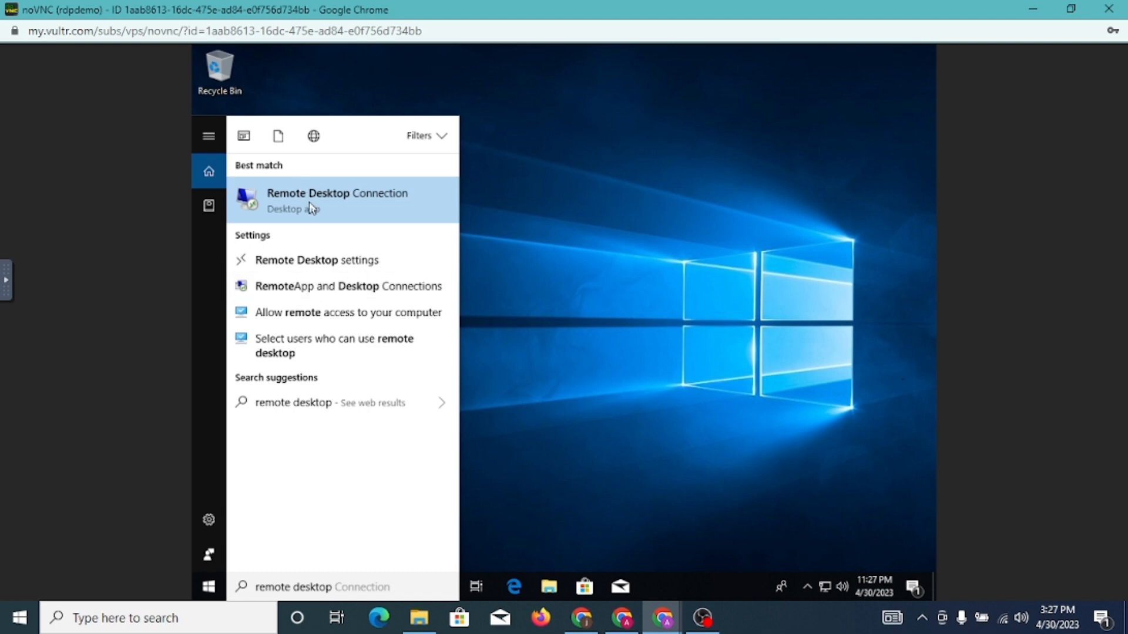
# Switch Enable Remote Desktop on in the server's settings, confirm it, and close Settings
pyautogui.click(313, 271)
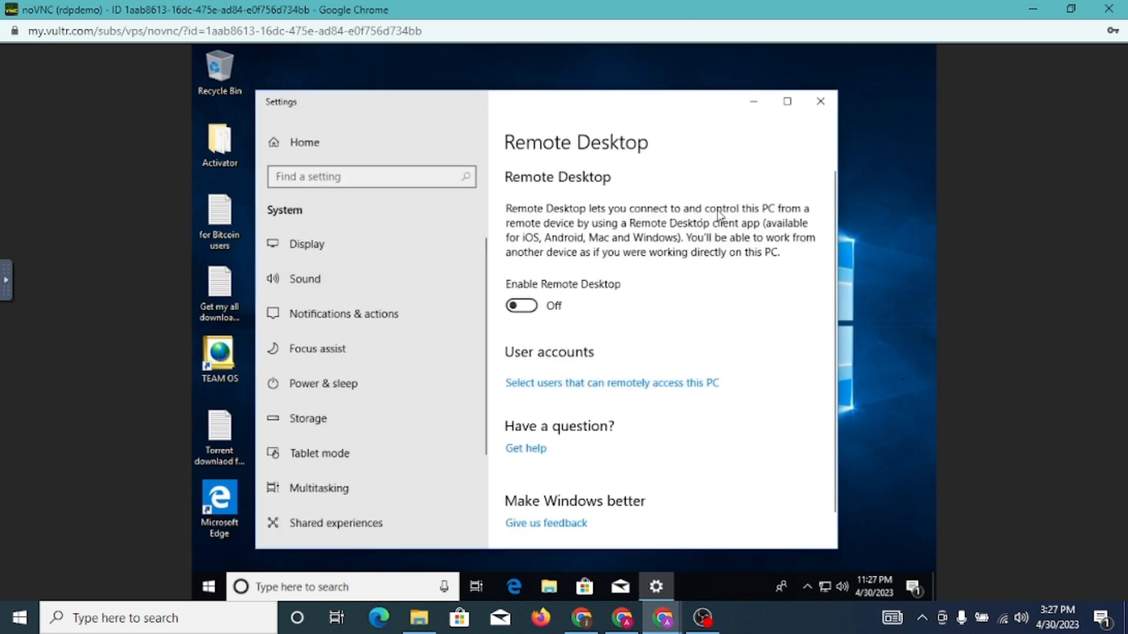
pyautogui.click(532, 305)
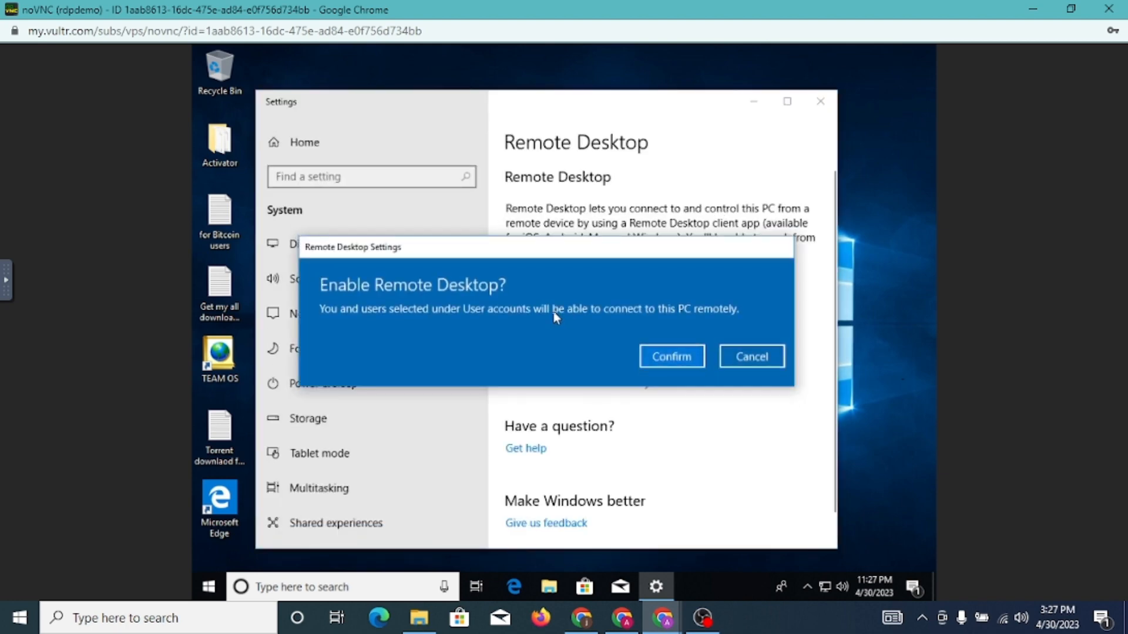
pyautogui.click(670, 355)
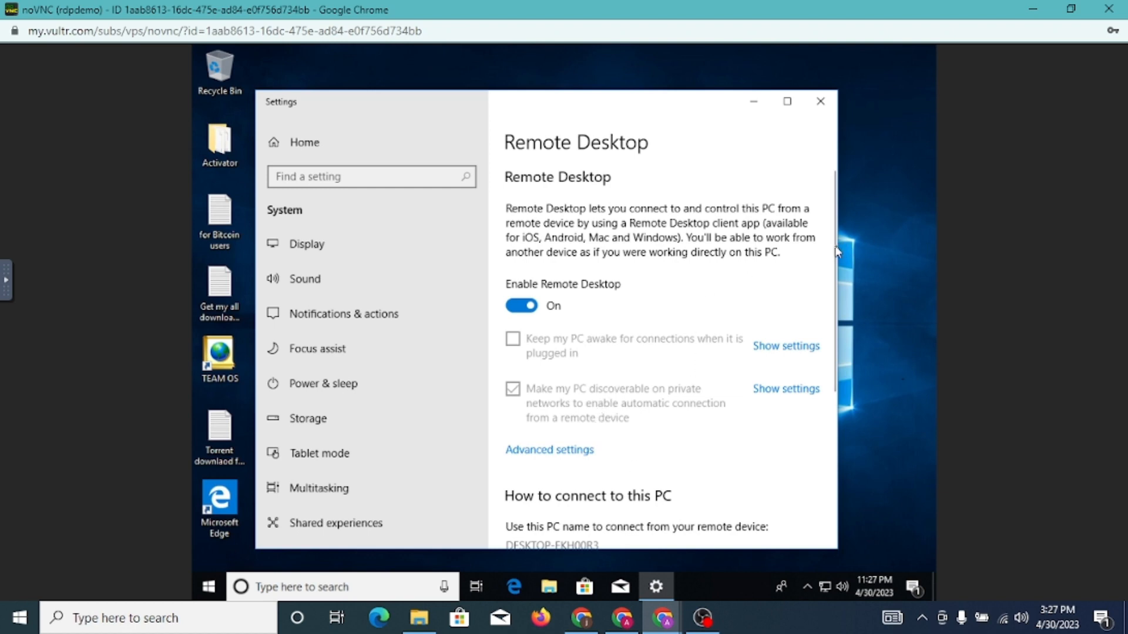
pyautogui.moveTo(834, 245); pyautogui.dragTo(834, 348)
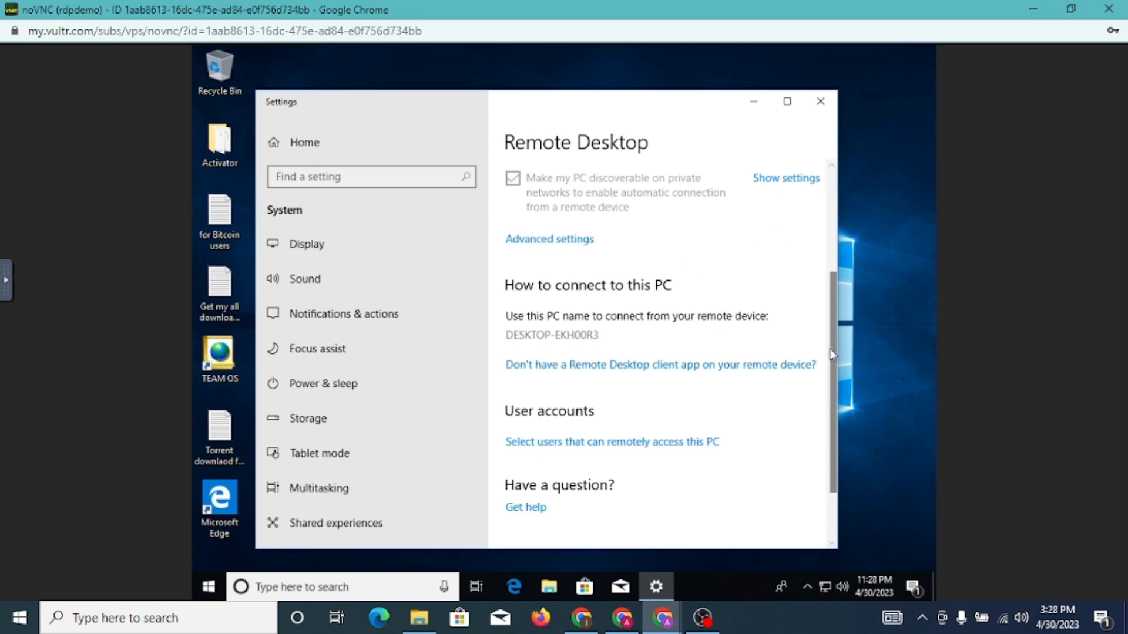
pyautogui.scroll(3, 829, 345)
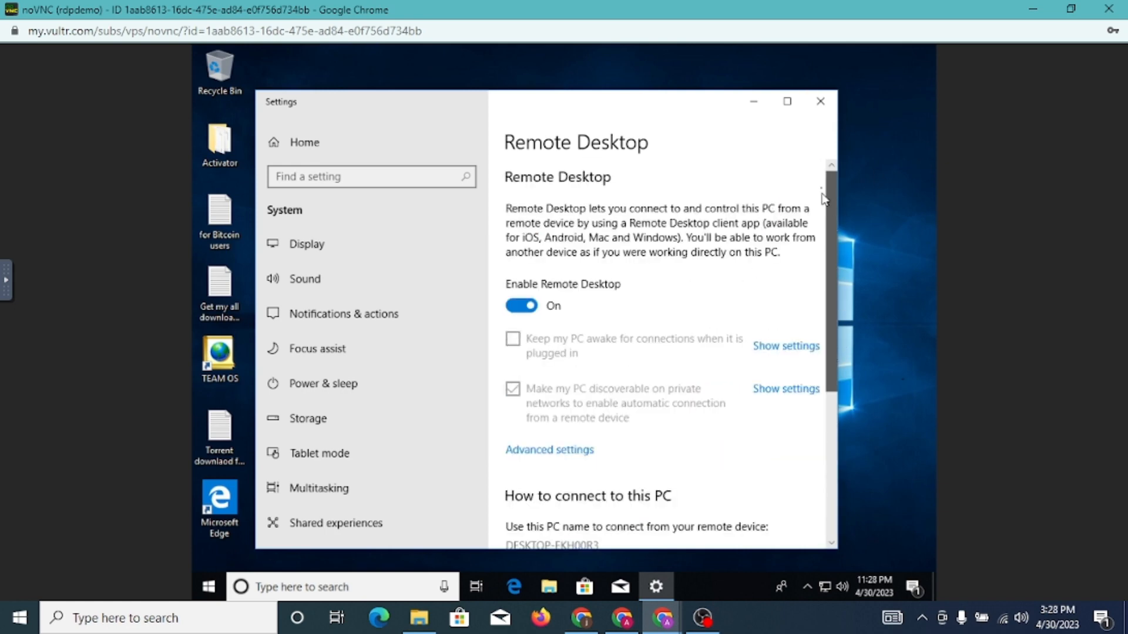
pyautogui.click(817, 105)
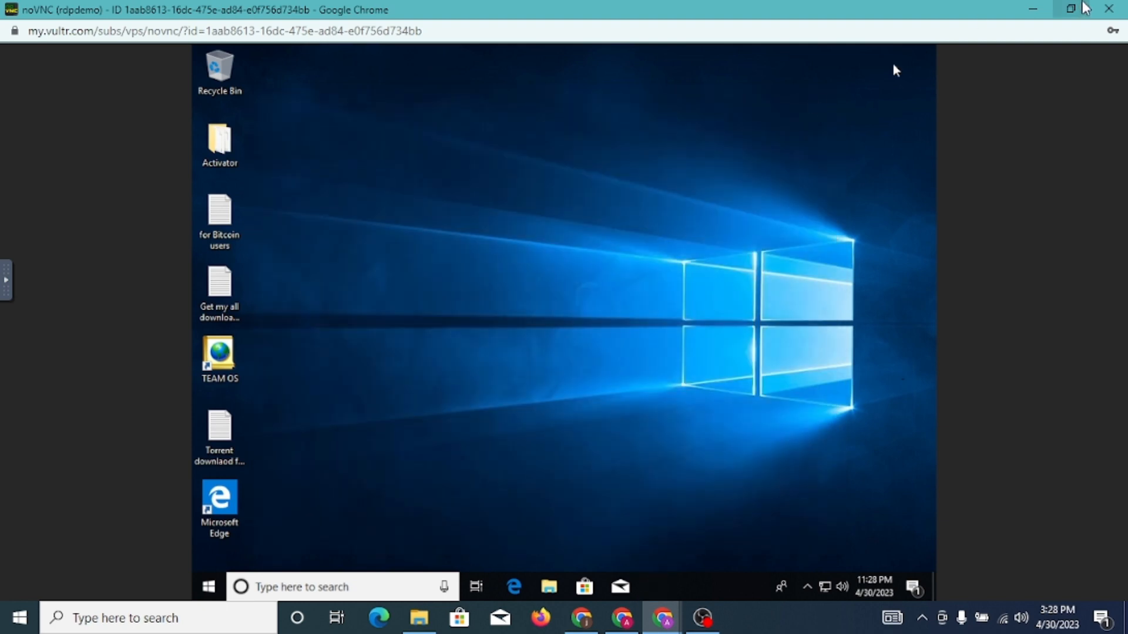
# Close the noVNC console and copy the rdpdemo server's IP address
pyautogui.click(1109, 9)
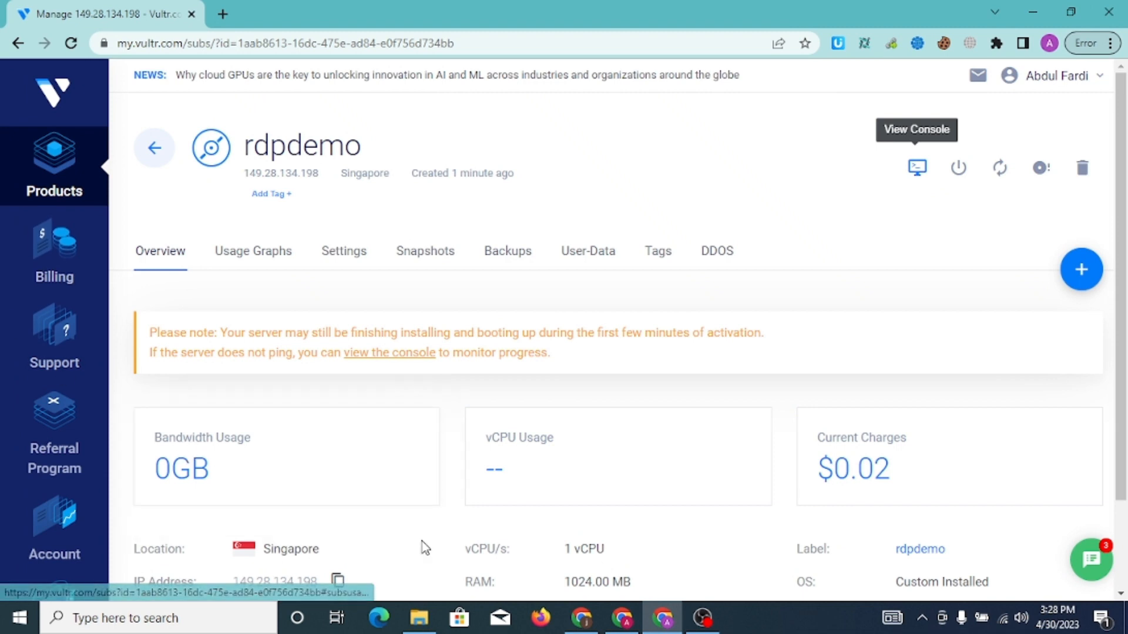
pyautogui.moveTo(1125, 260); pyautogui.dragTo(1125, 334)
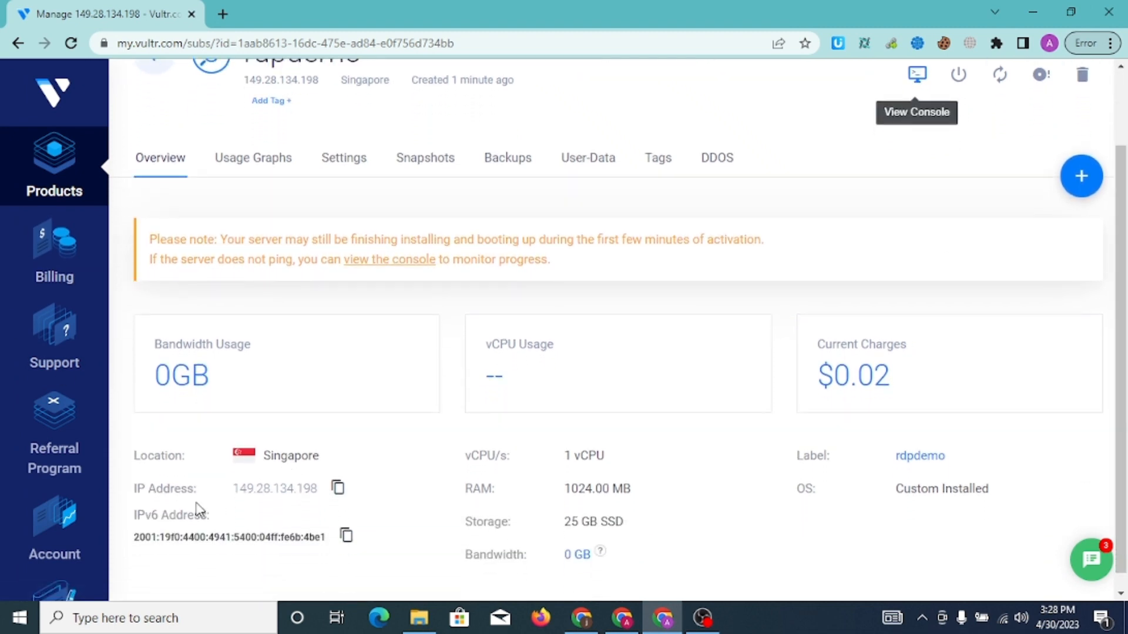
pyautogui.click(339, 492)
pyautogui.click(336, 490)
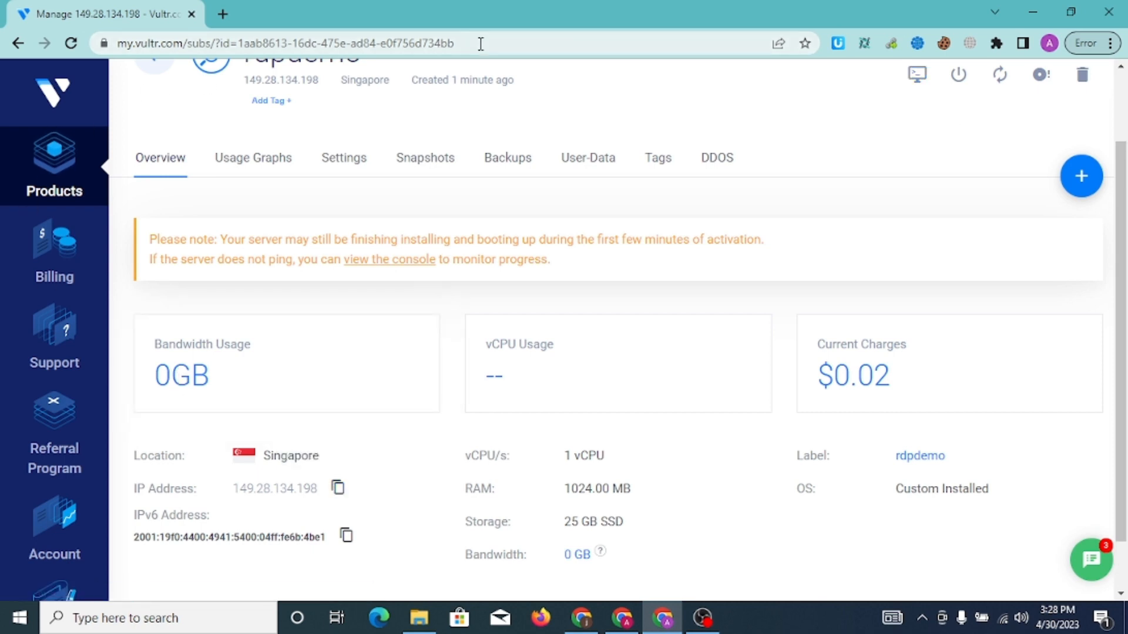
# Reload the rdpdemo server overview page and copy its IP address again
pyautogui.click(502, 53)
pyautogui.press('Return')
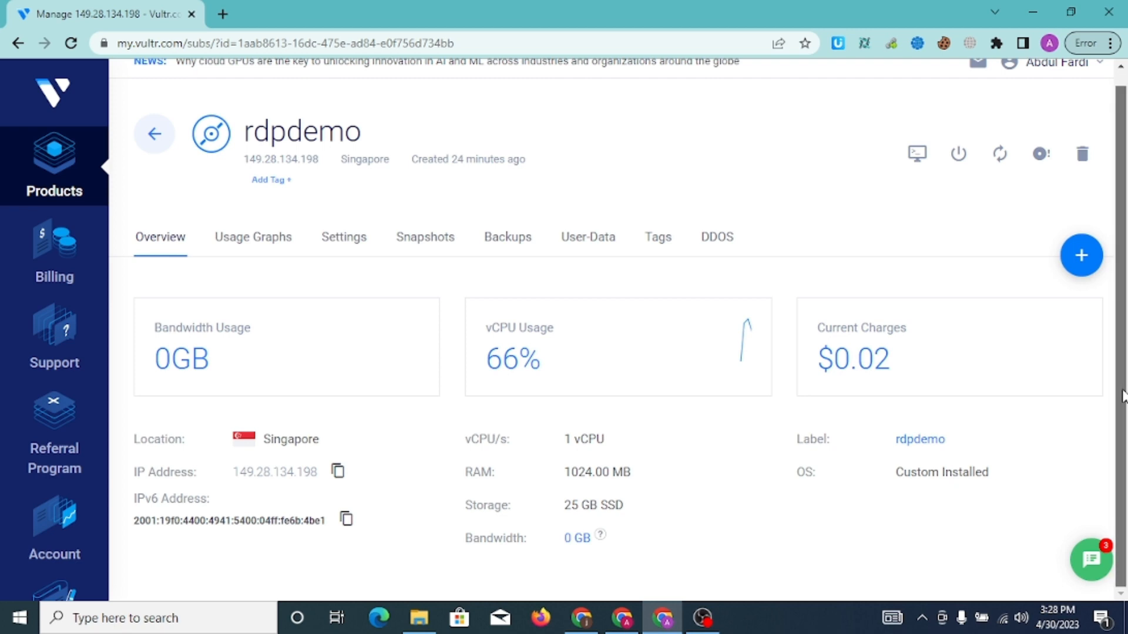
pyautogui.scroll(1, 1125, 321)
pyautogui.scroll(-1, 1125, 320)
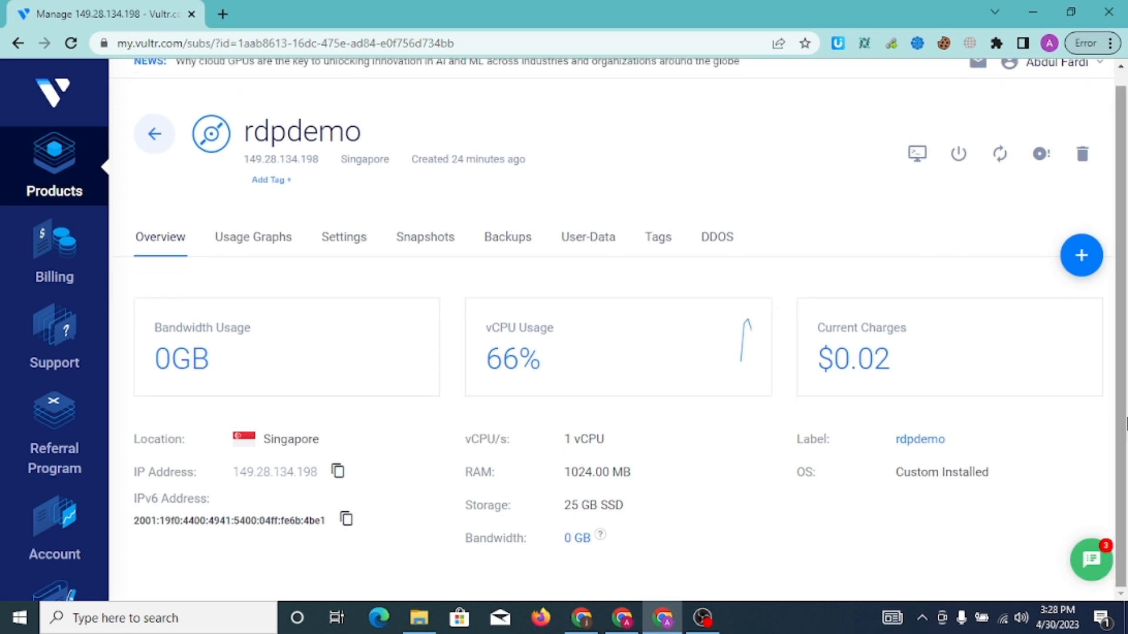
pyautogui.click(339, 474)
pyautogui.click(100, 617)
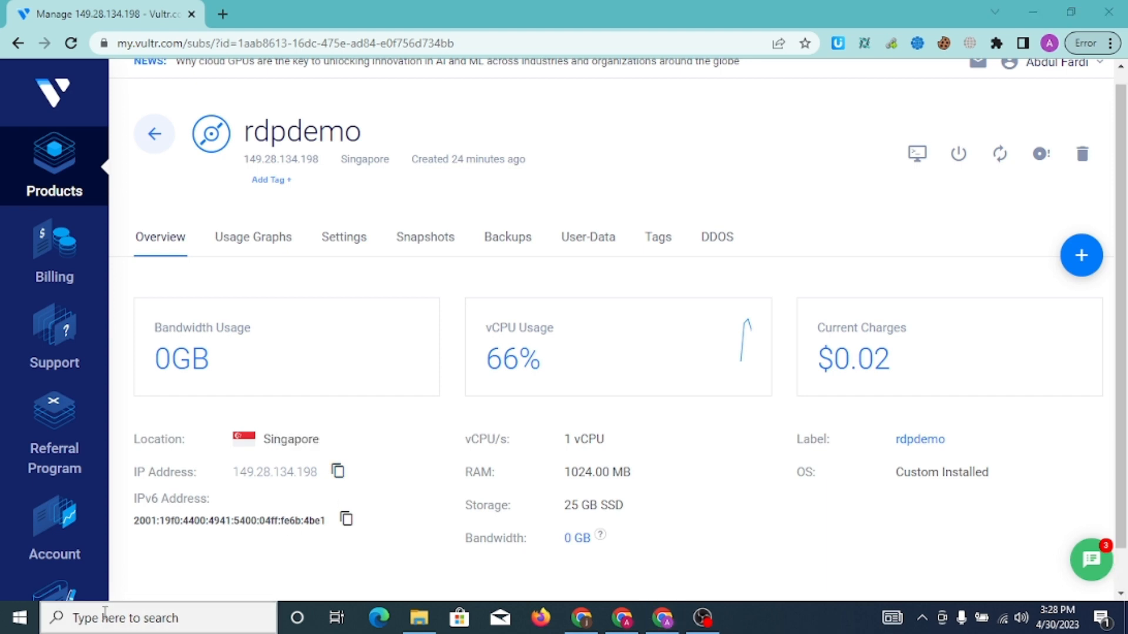
# Launch Remote Desktop Connection with computer 149.28.134.198 and enter the account's user name
pyautogui.write('remote')
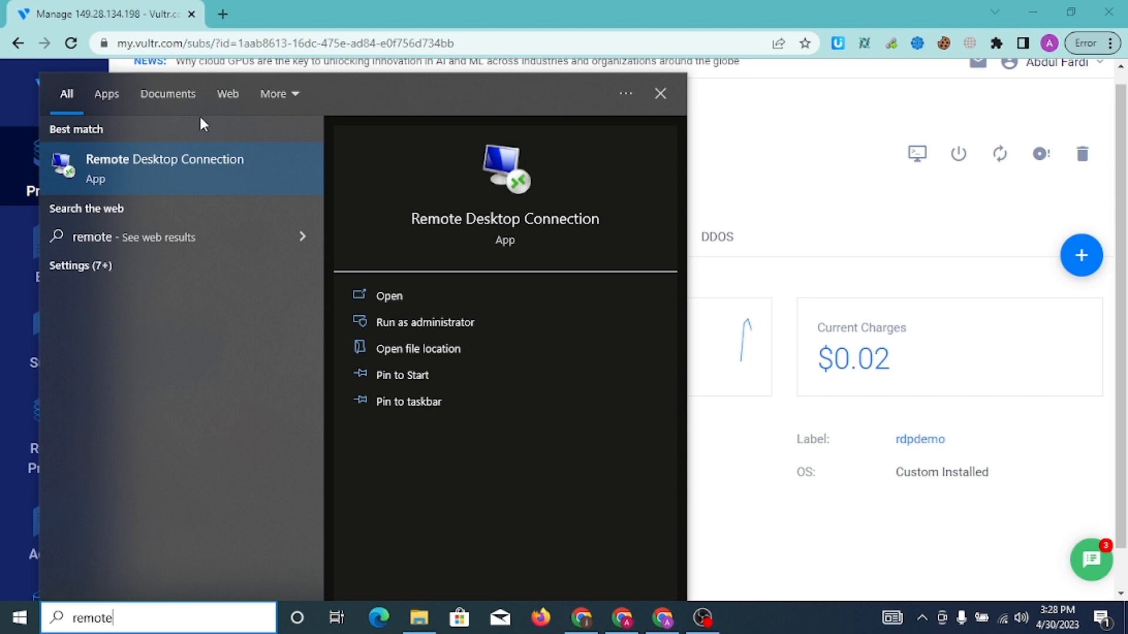
pyautogui.click(203, 165)
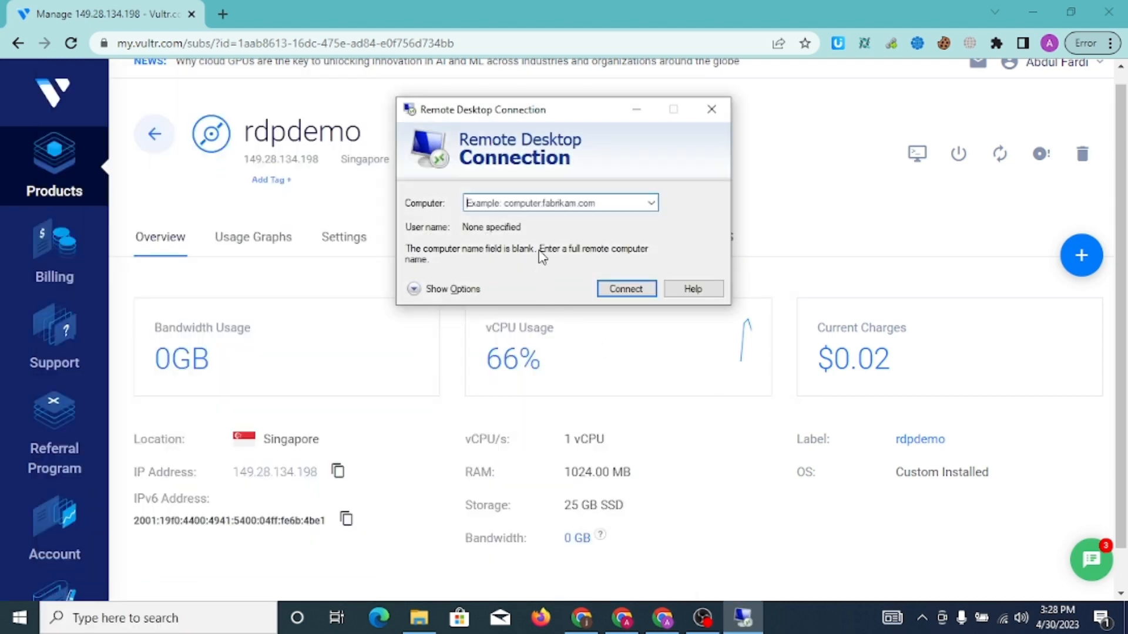
pyautogui.hotkey('ctrl', 'v')
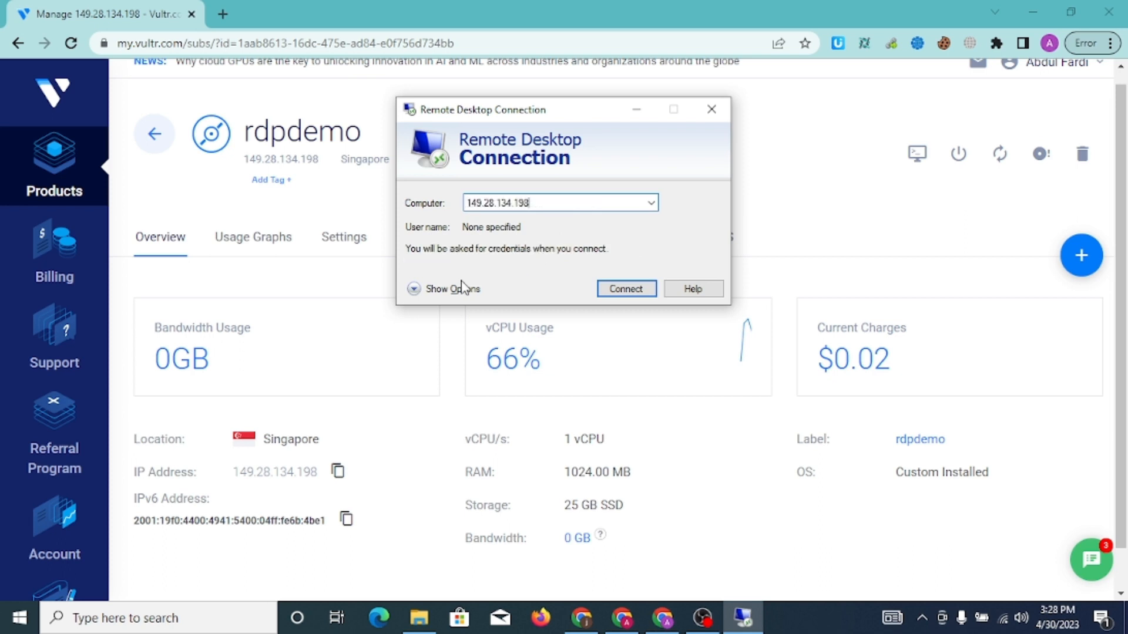
pyautogui.click(461, 291)
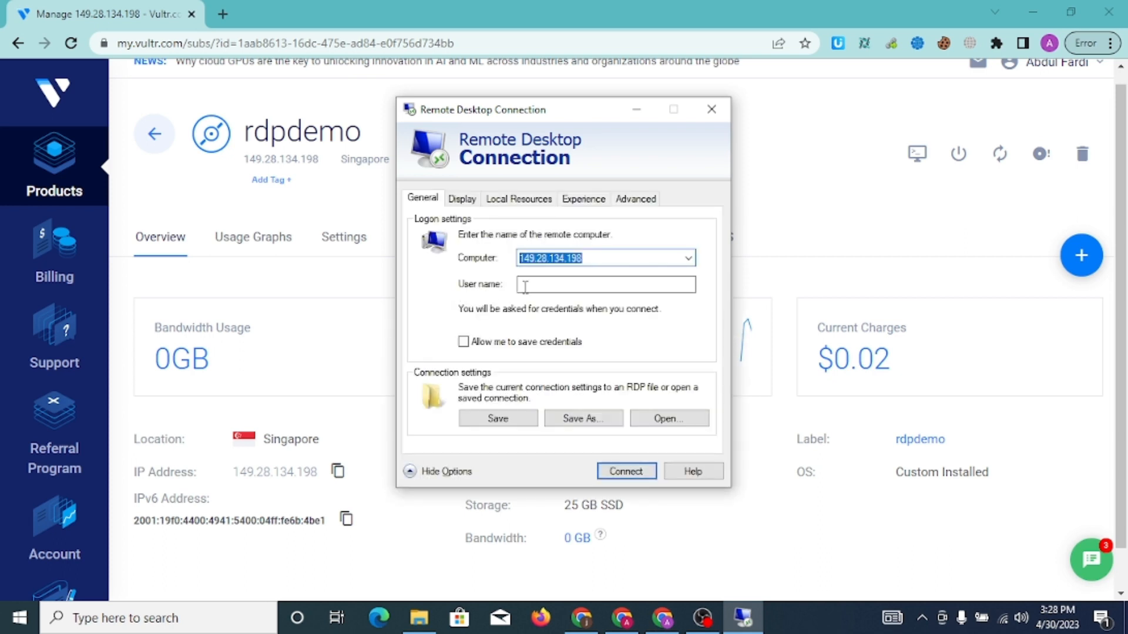
pyautogui.click(536, 286)
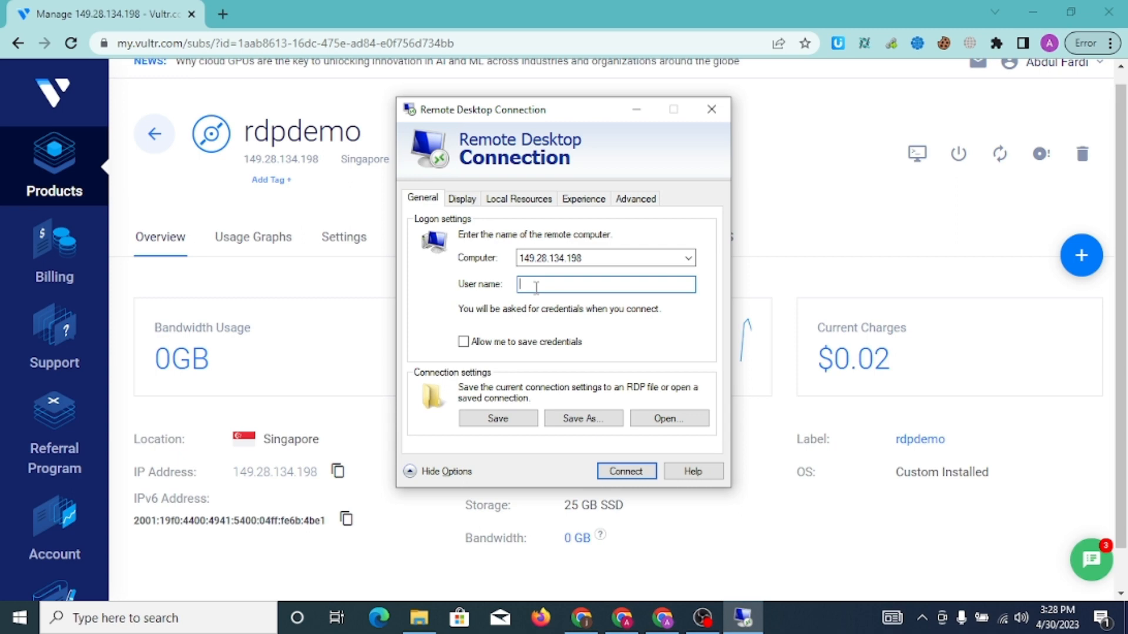
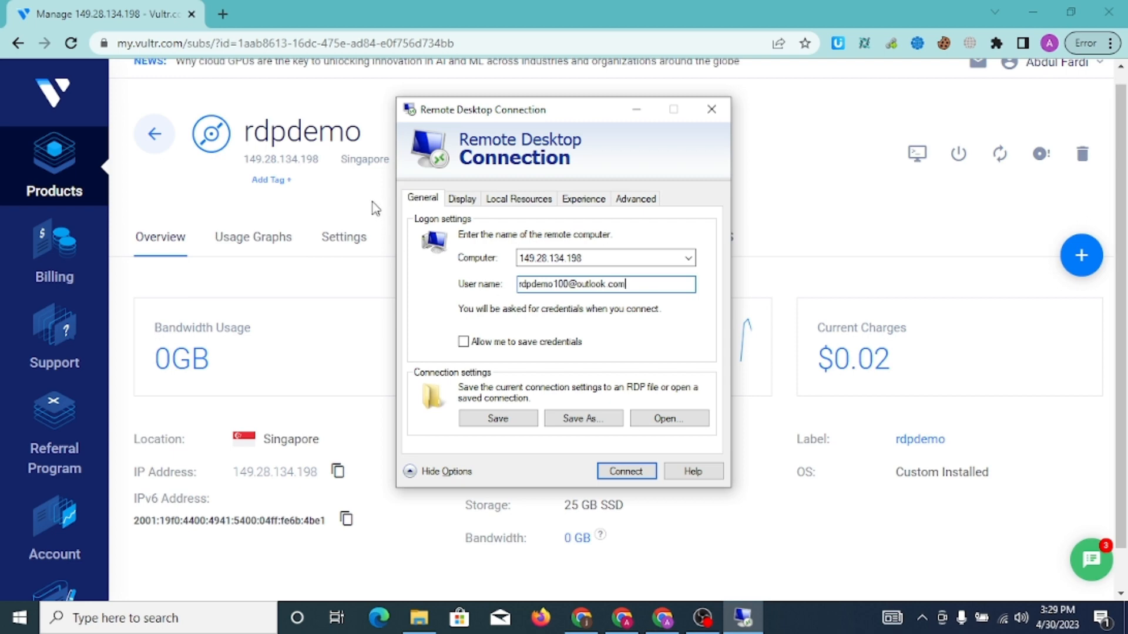
# Allow saved credentials, save the connection as Default.rdp over the old file, and connect
pyautogui.click(465, 343)
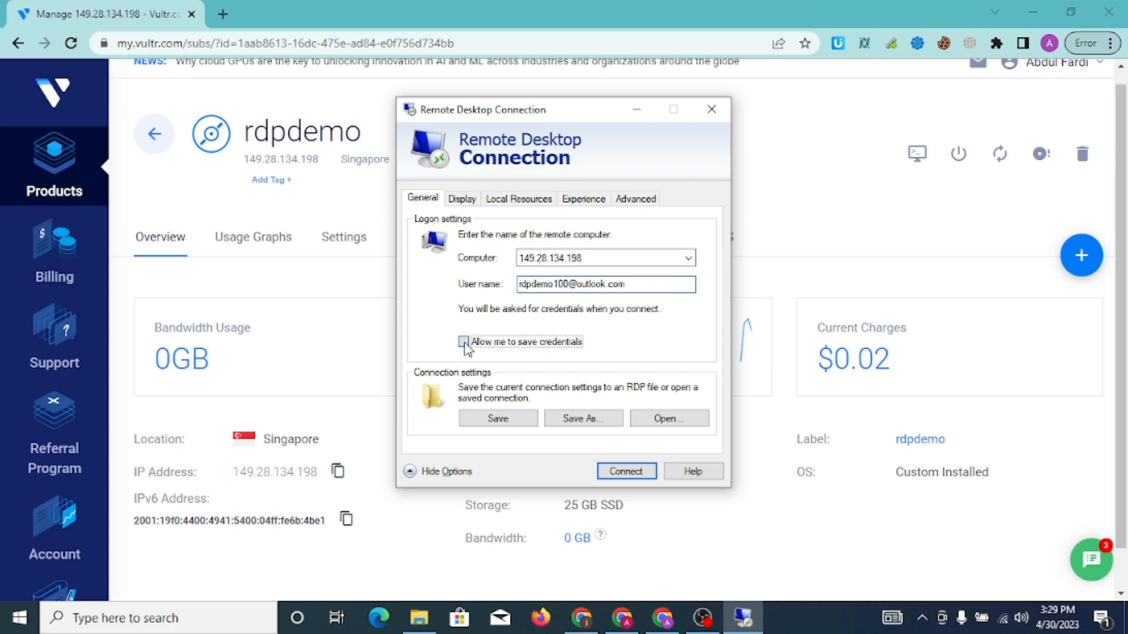
pyautogui.click(586, 422)
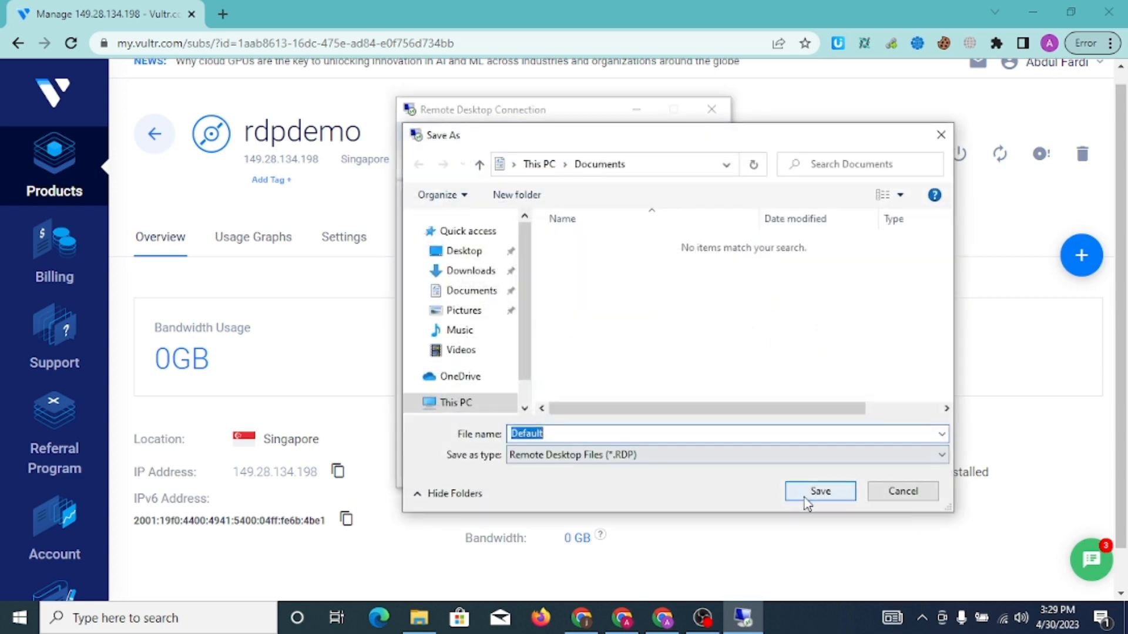
pyautogui.click(813, 494)
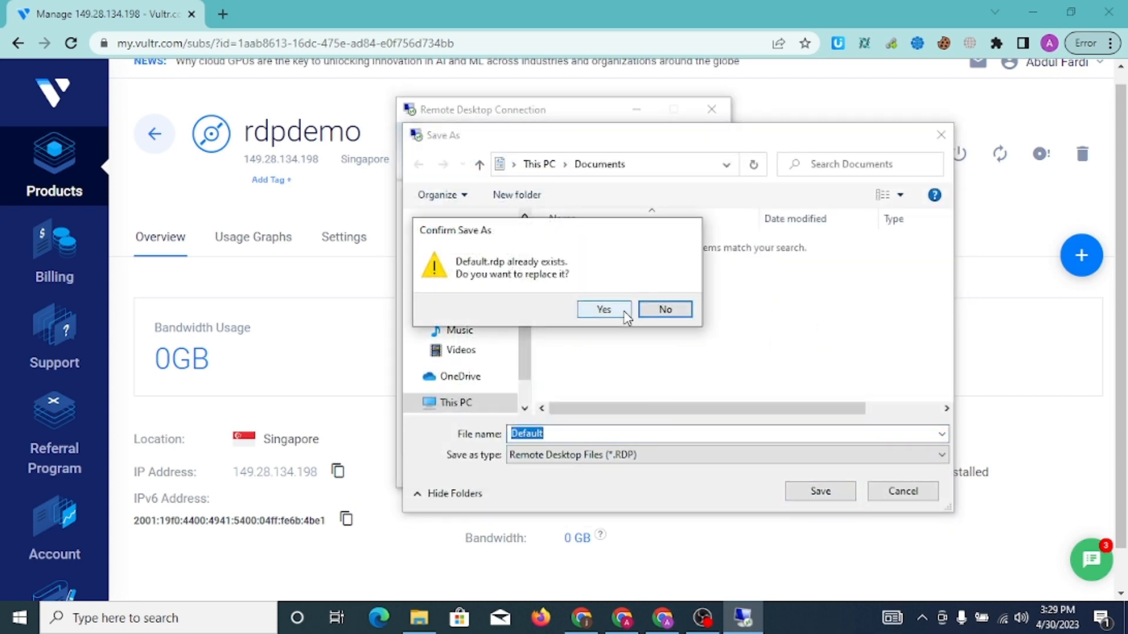
pyautogui.click(624, 311)
pyautogui.click(631, 475)
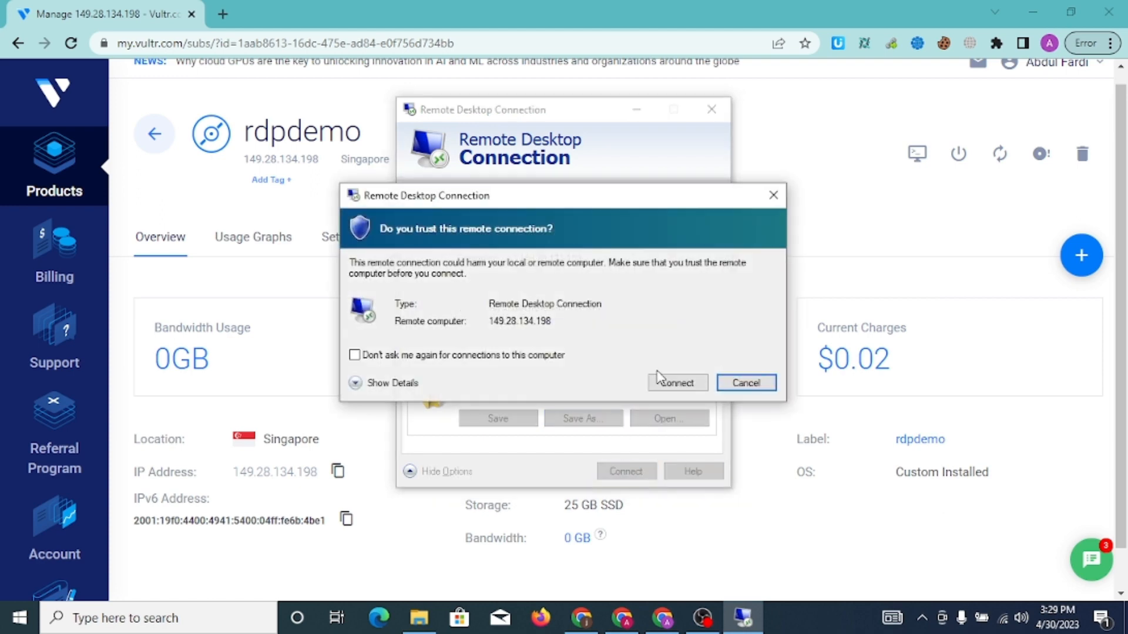
pyautogui.click(671, 386)
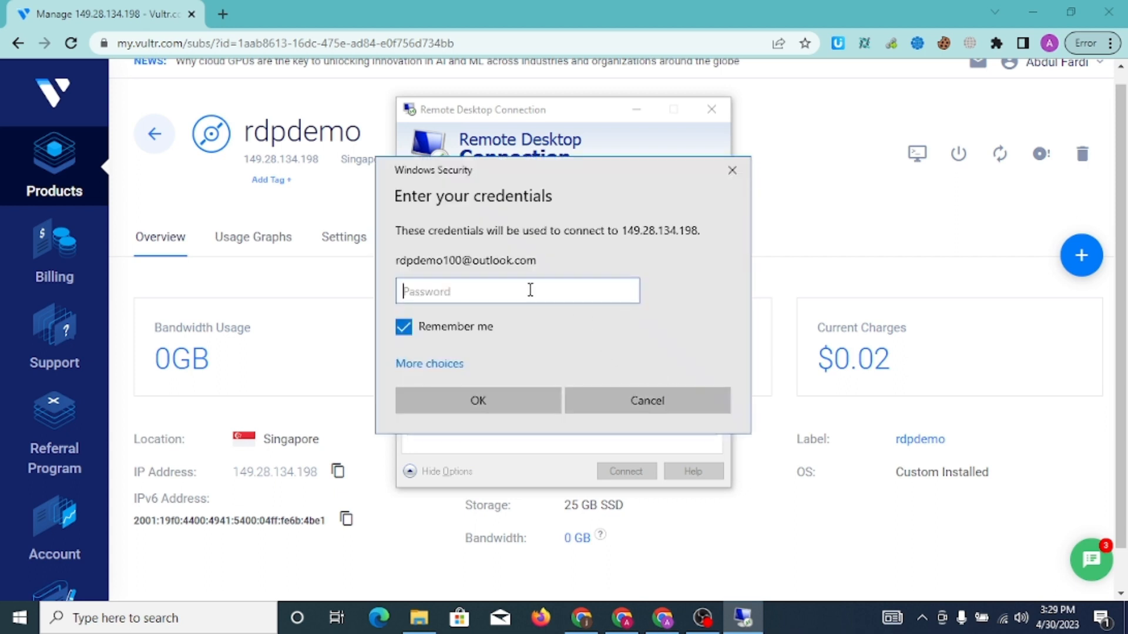
# Sign in with the account password and accept the server's unverified certificate
pyautogui.write('*************')
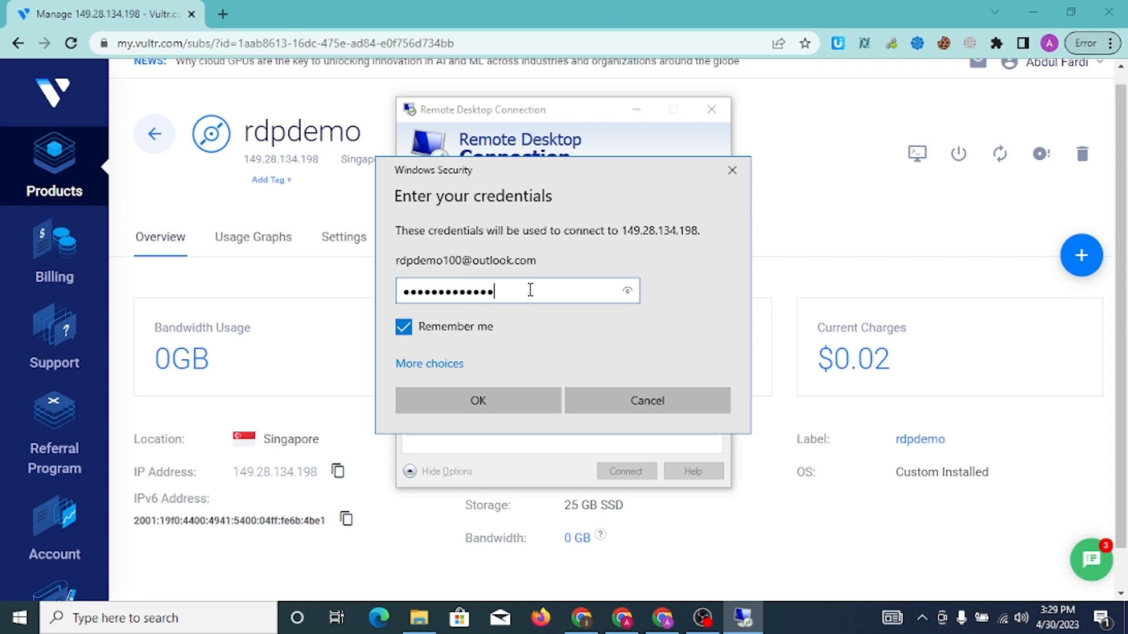
pyautogui.press('Return')
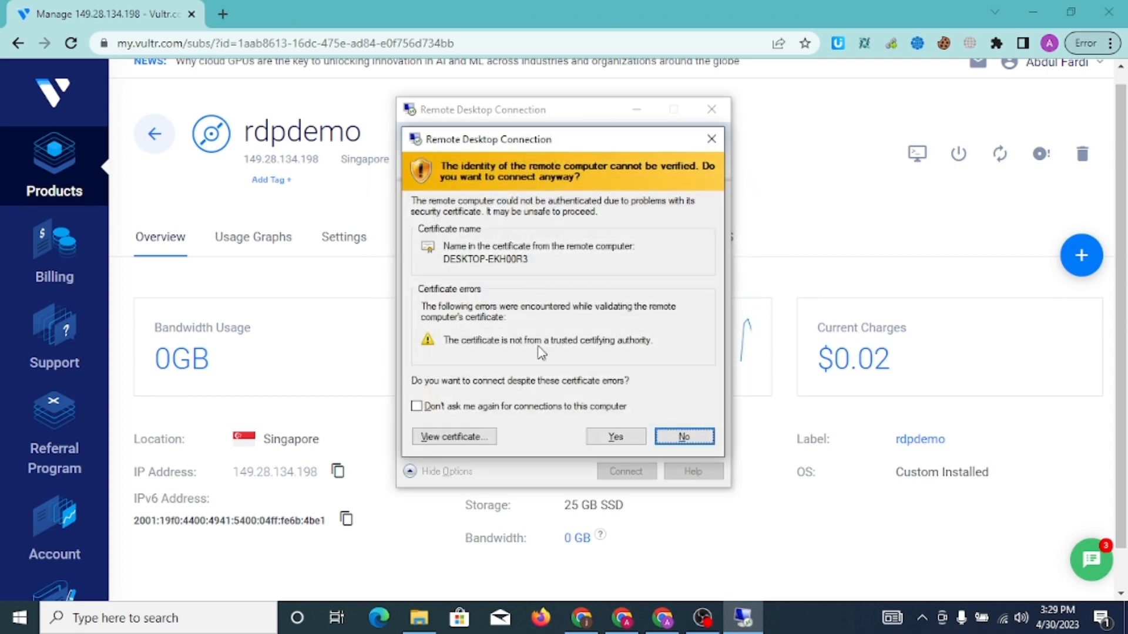
pyautogui.click(607, 442)
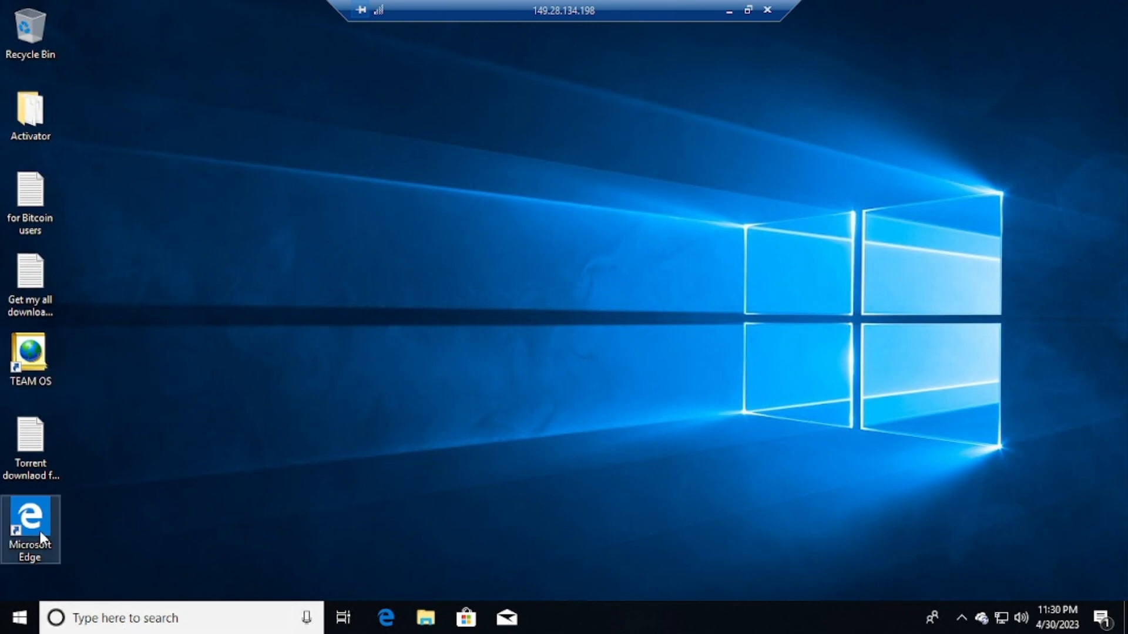
# Launch Microsoft Edge from the remote desktop and search Bing for 'install chrome'
pyautogui.click(90, 627)
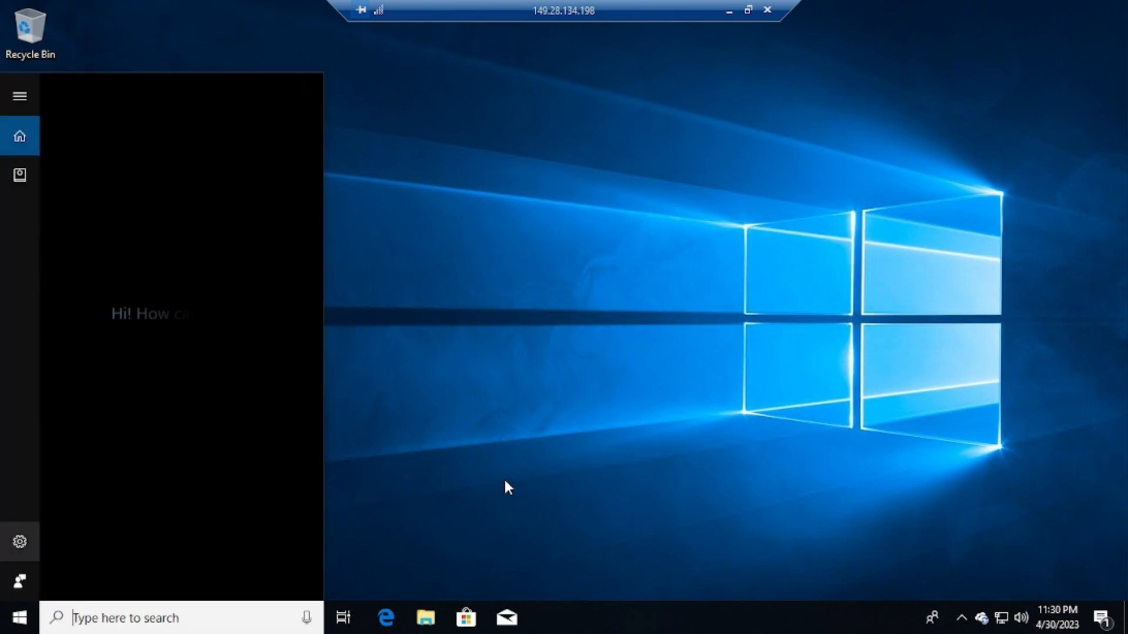
pyautogui.click(445, 432)
pyautogui.click(30, 517)
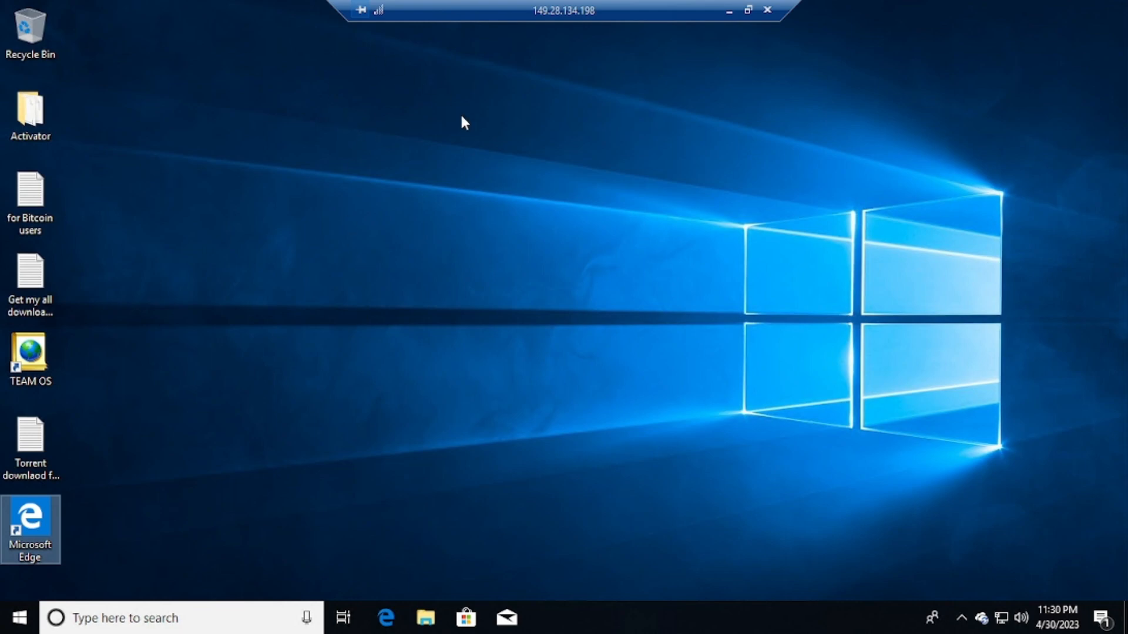
pyautogui.doubleClick(15, 541)
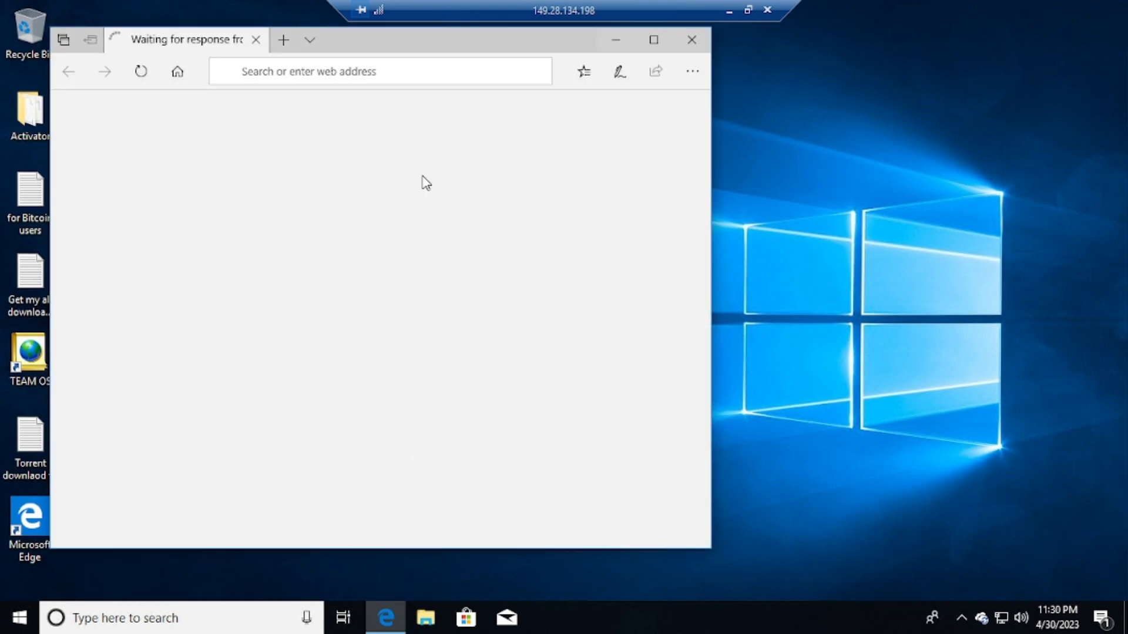
pyautogui.click(345, 69)
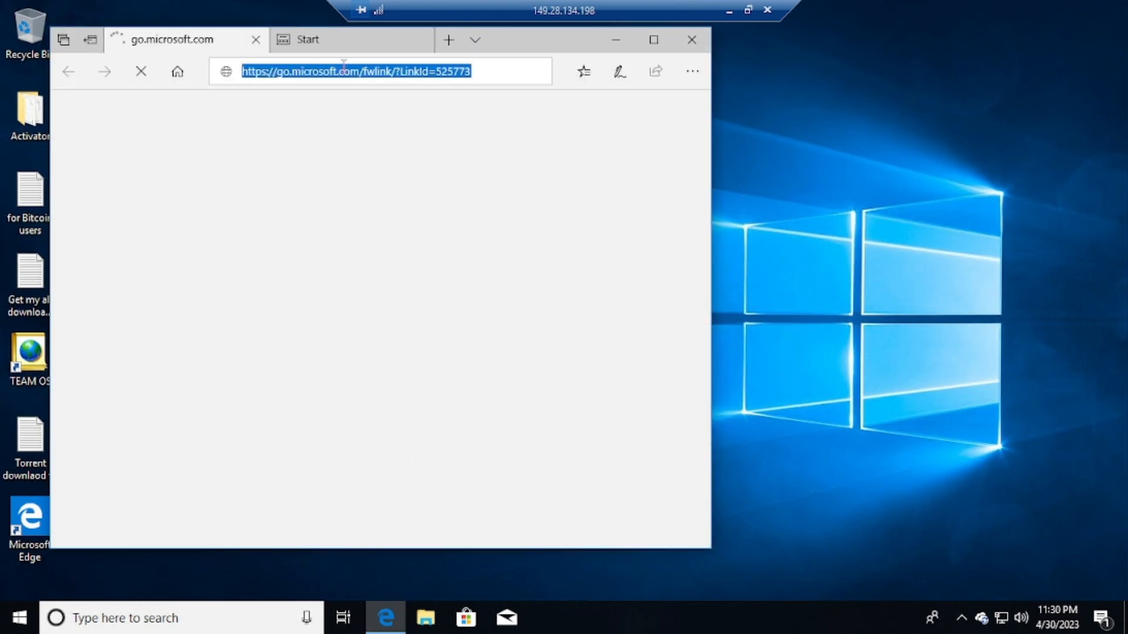
pyautogui.write('ins')
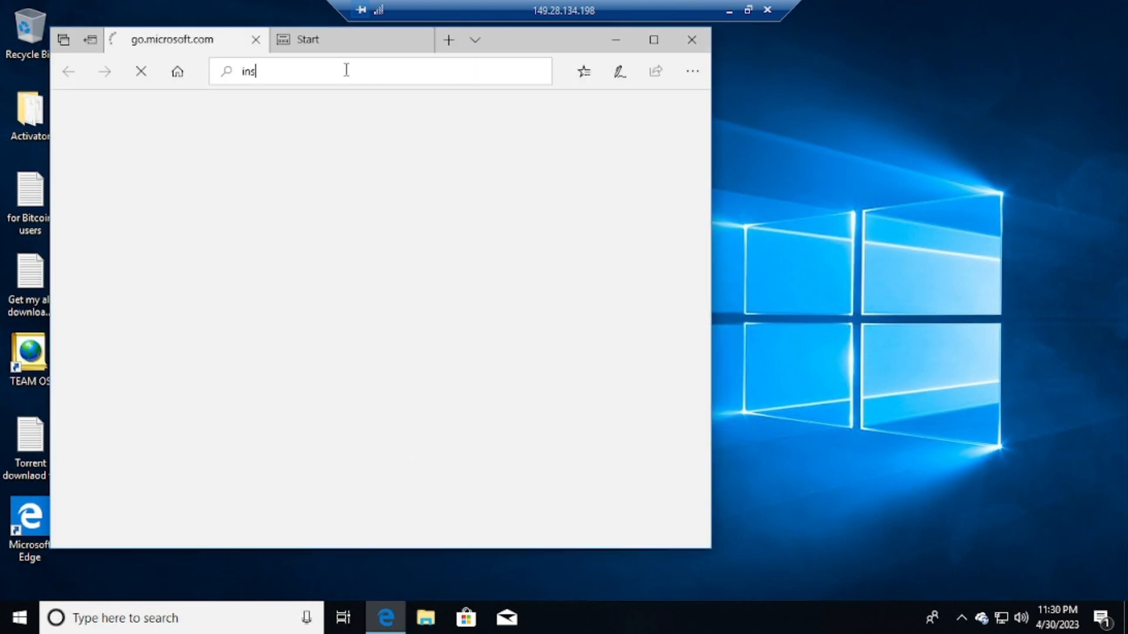
pyautogui.write('tall')
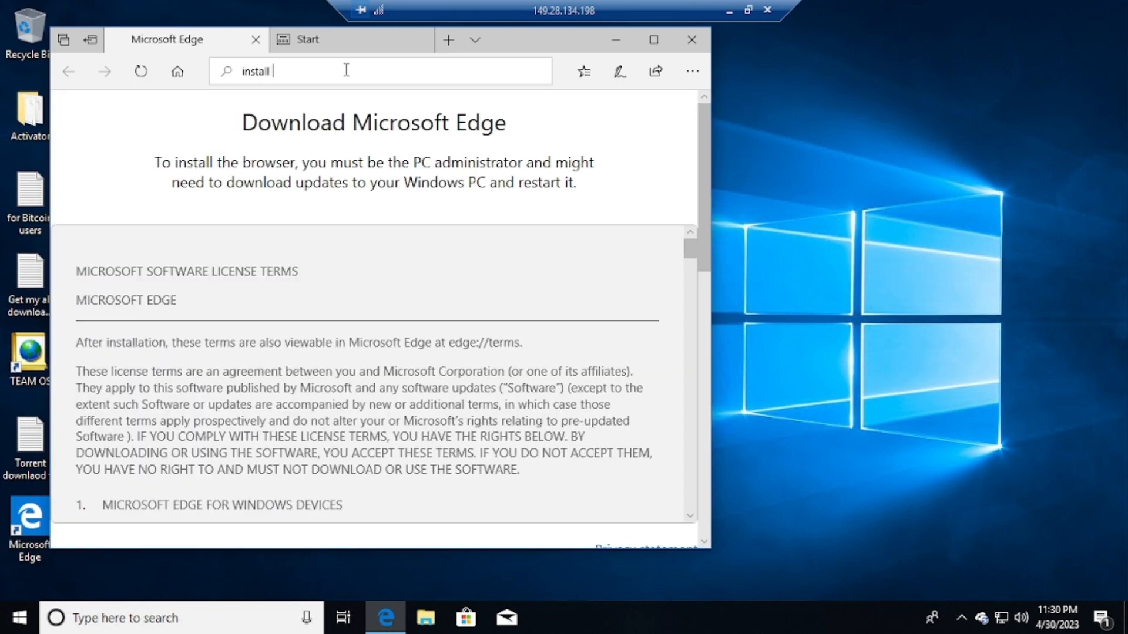
pyautogui.write(' chrome')
pyautogui.press('Return')
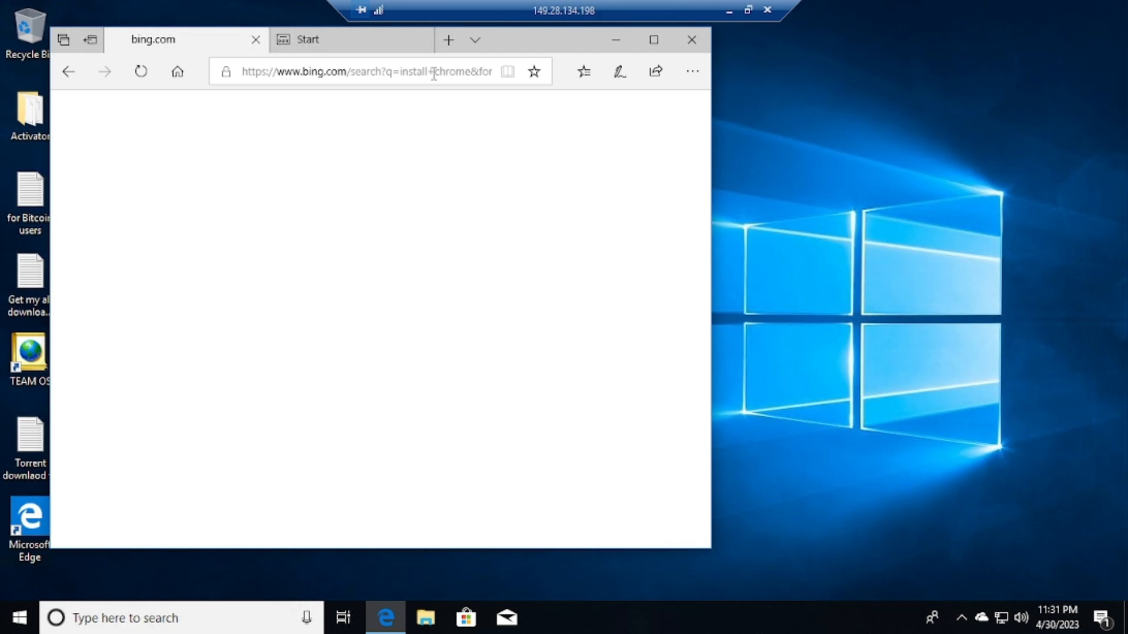
# Search Bing for 'chrome download' and maximize the Edge window
pyautogui.click(433, 72)
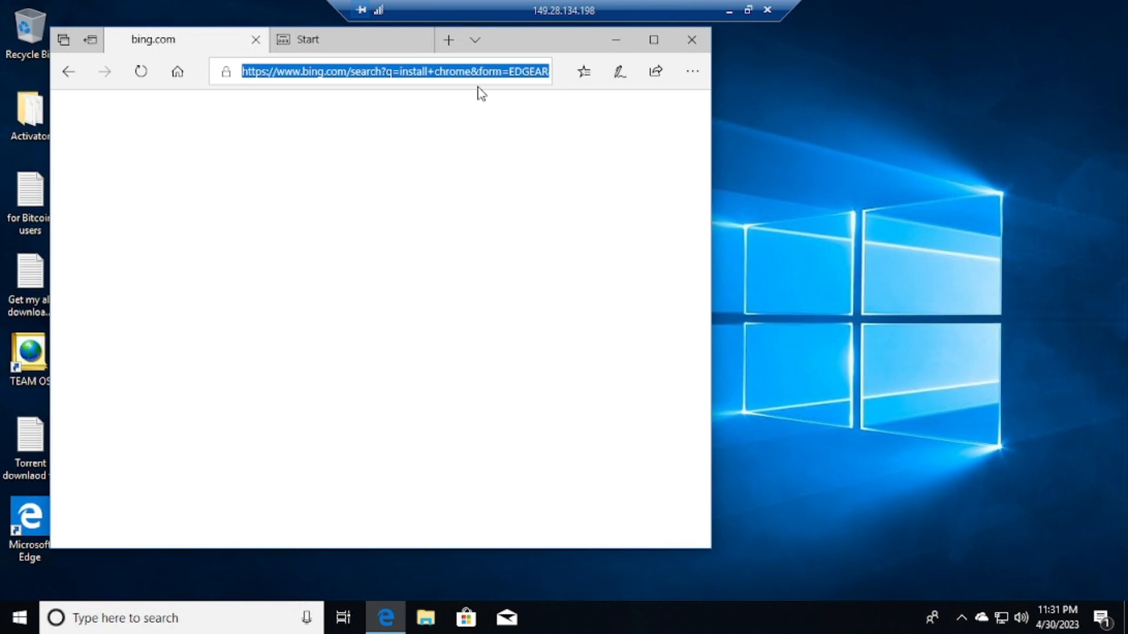
pyautogui.write('chr')
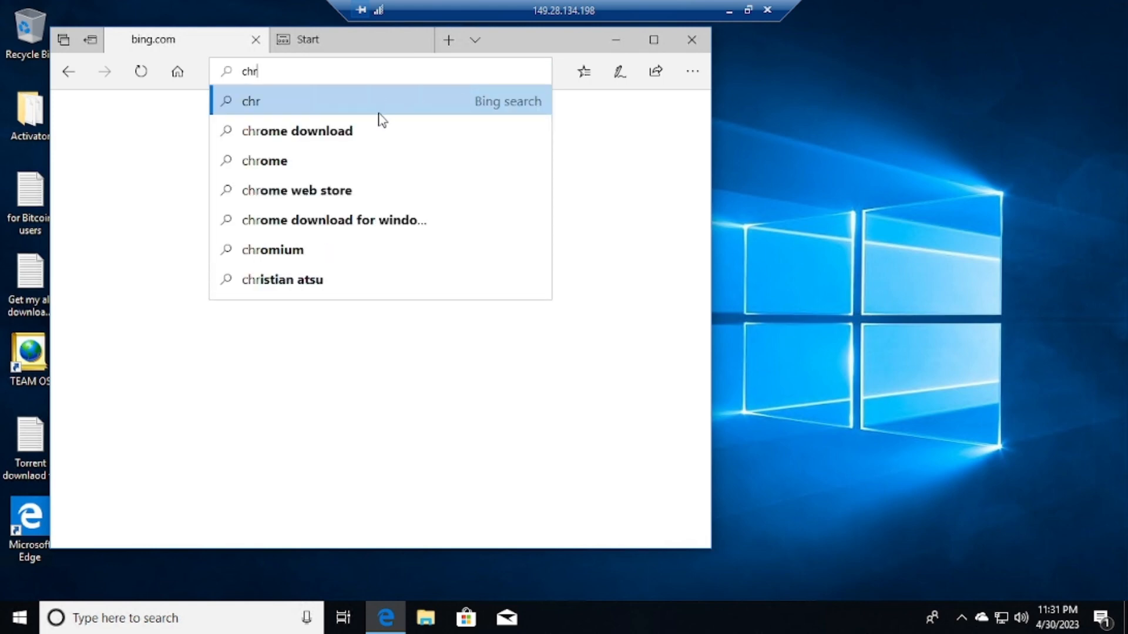
pyautogui.click(384, 127)
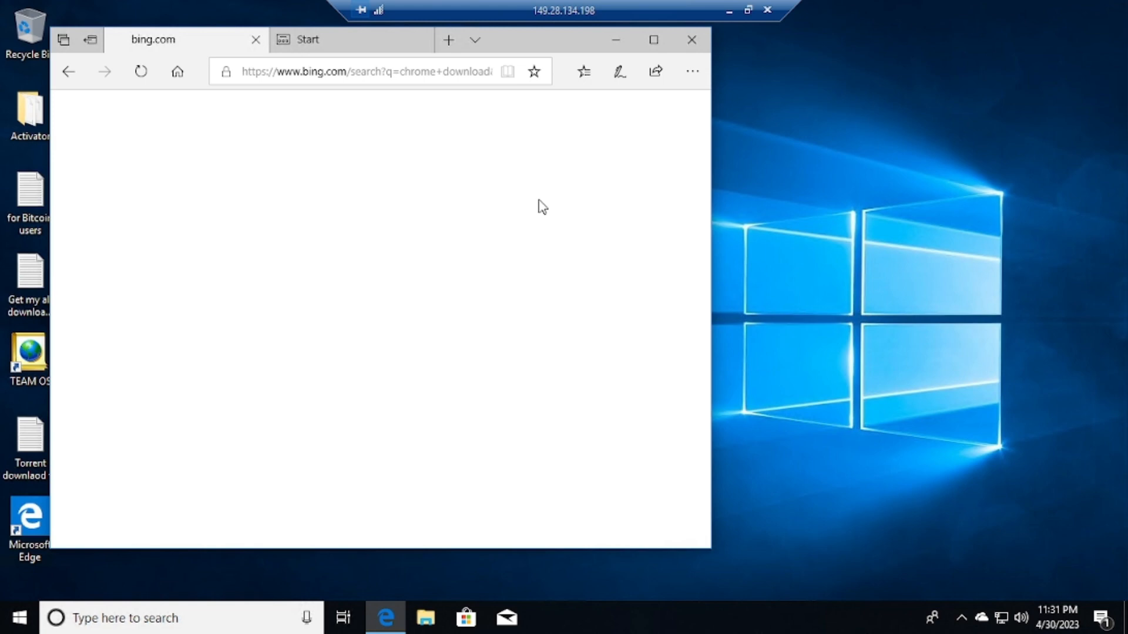
pyautogui.click(654, 39)
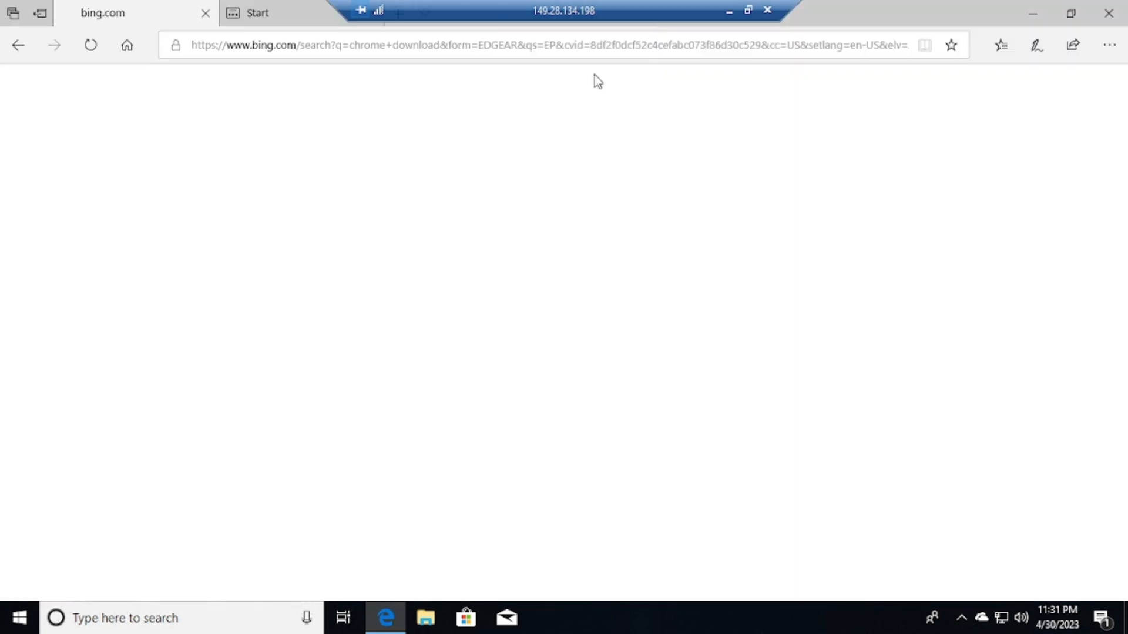
# Start a Speedtest.net search, reposition the window, and reload the blank page
pyautogui.click(519, 46)
pyautogui.write('spe')
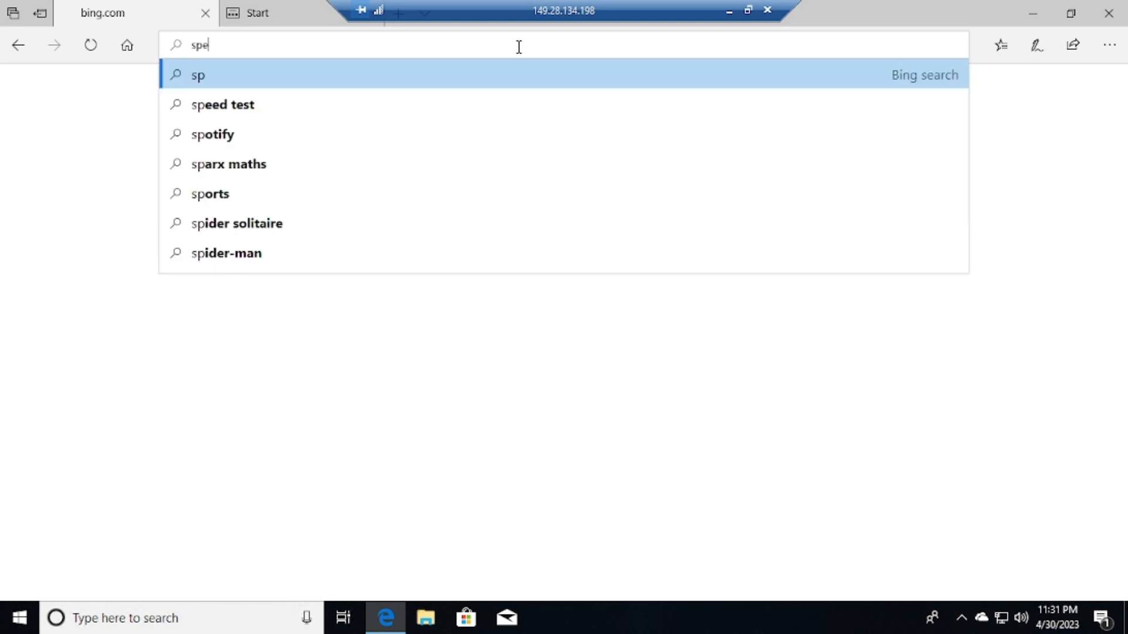
pyautogui.write('ed test')
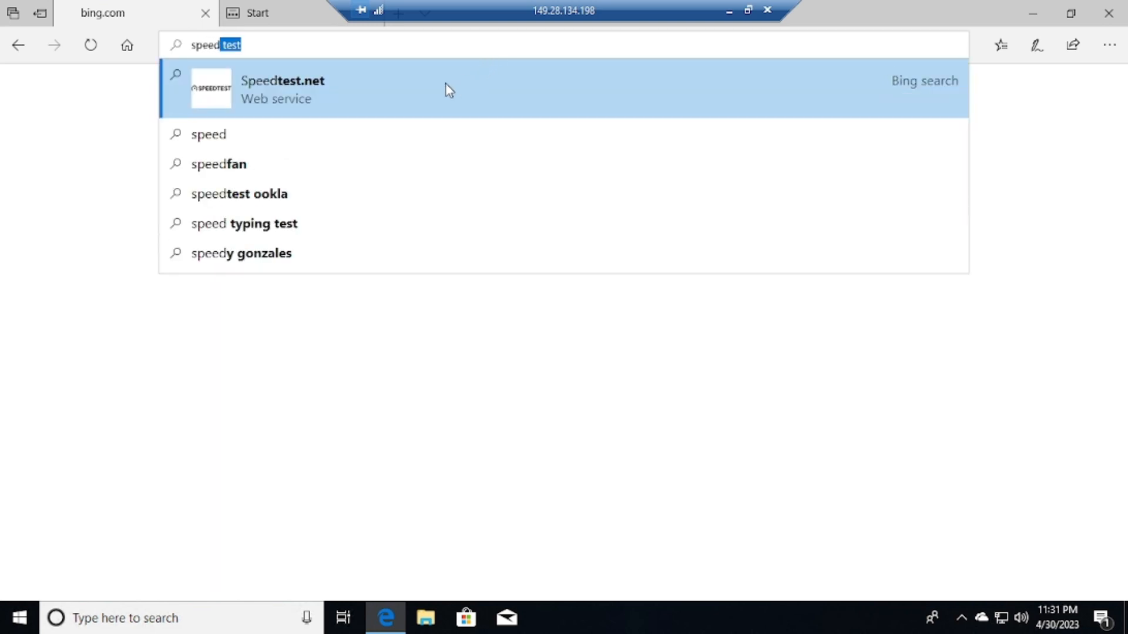
pyautogui.click(422, 90)
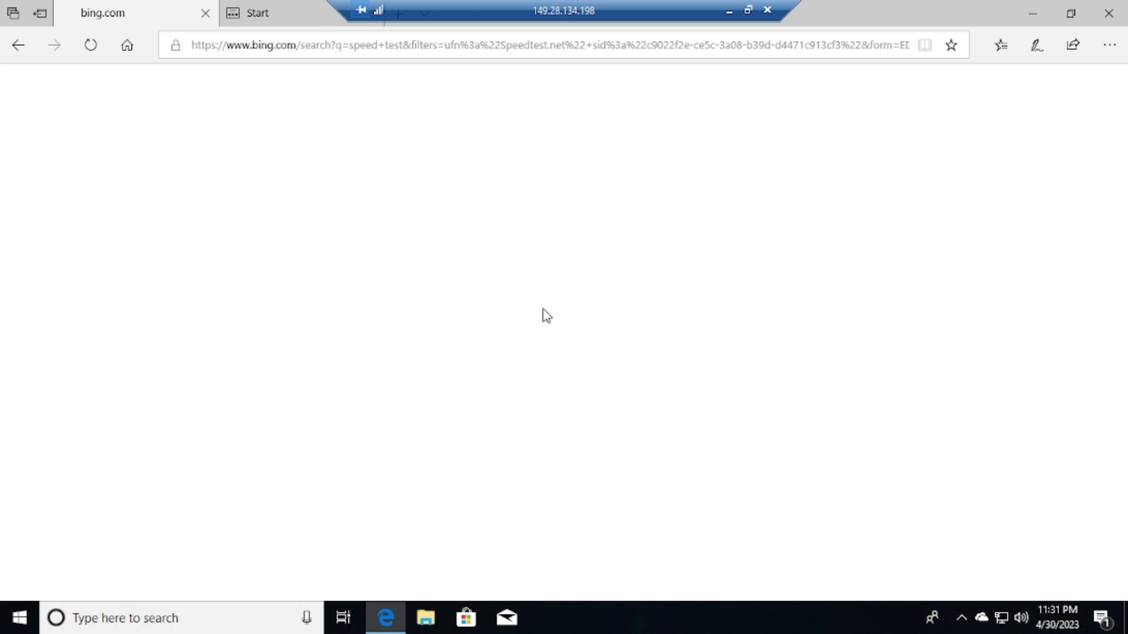
pyautogui.moveTo(494, 10); pyautogui.dragTo(710, 8)
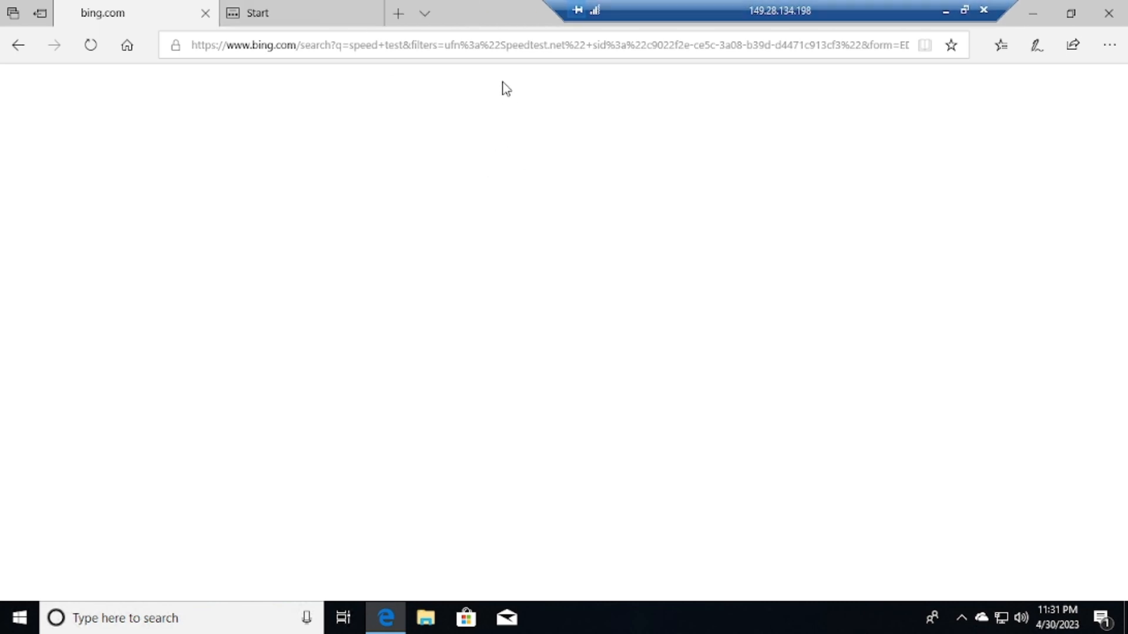
pyautogui.click(486, 55)
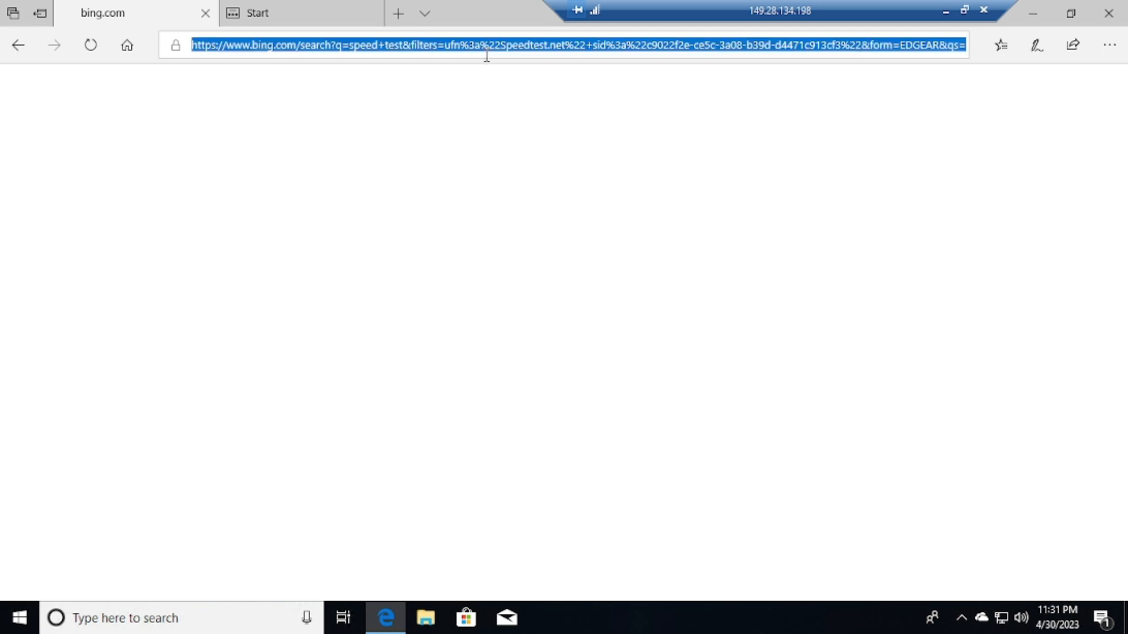
pyautogui.press('Return')
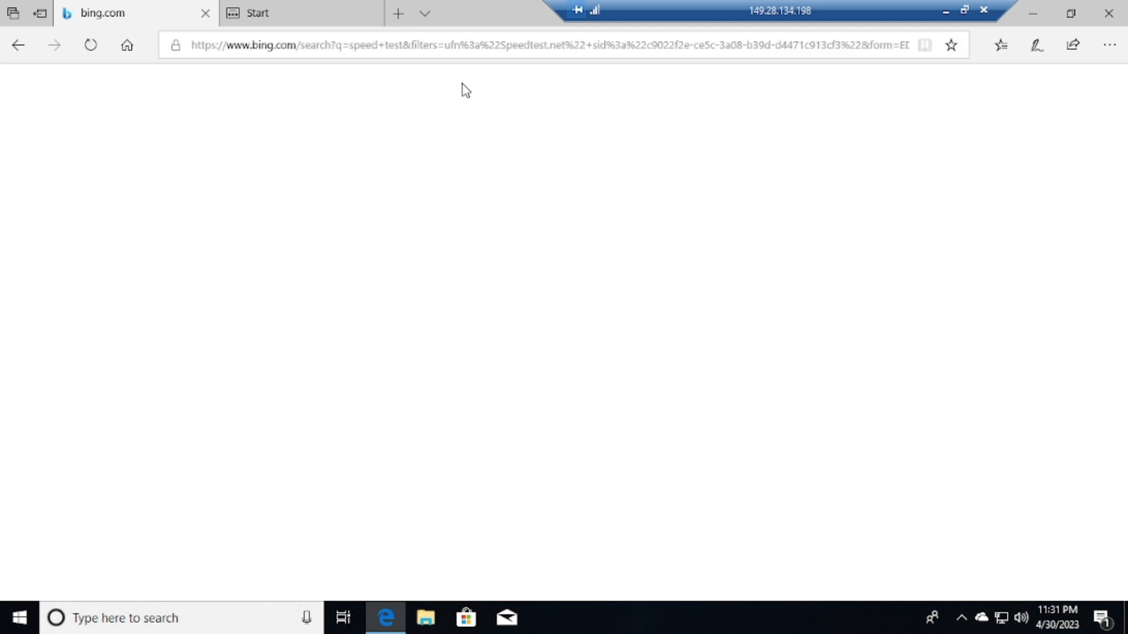
# Repeat the 'chrome download' search, then search 'speed test' from the Start tab
pyautogui.click(380, 53)
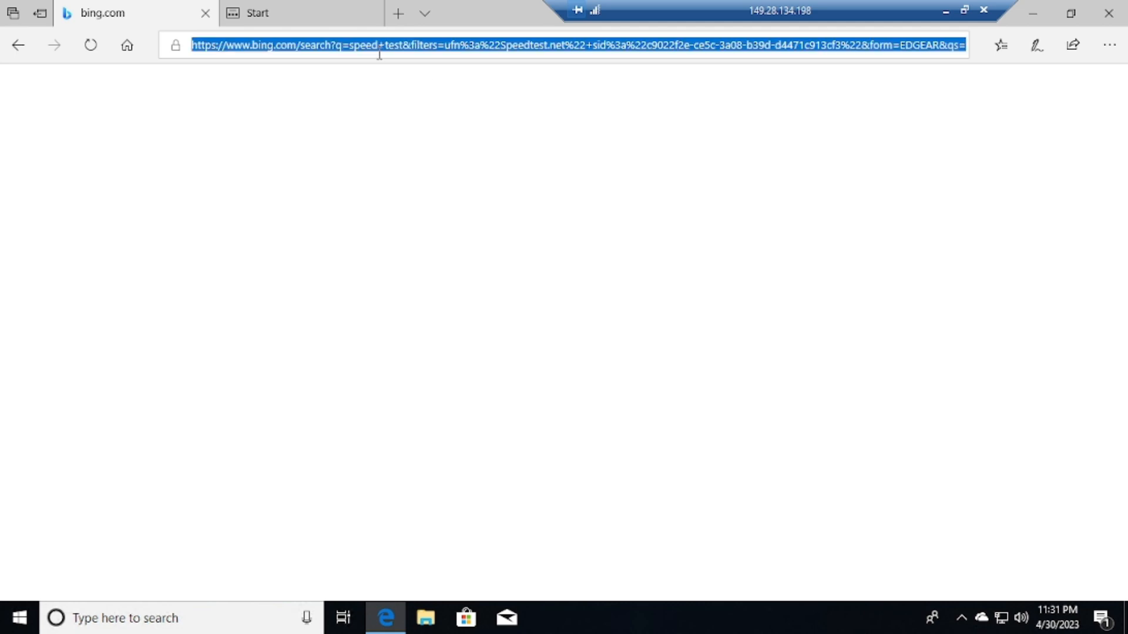
pyautogui.write('chr')
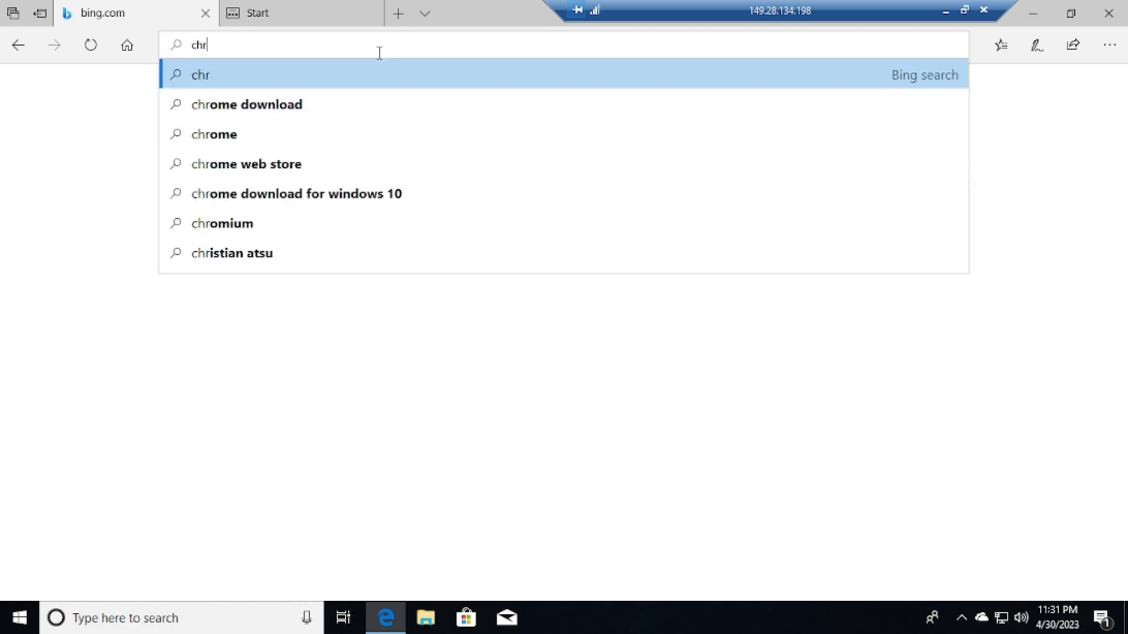
pyautogui.click(292, 112)
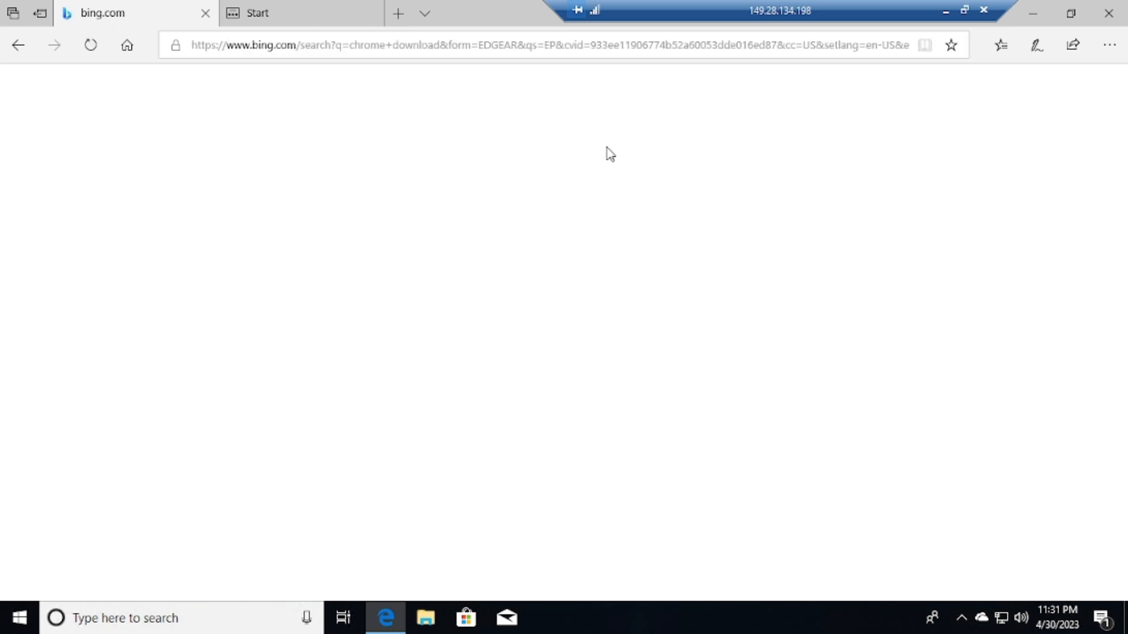
pyautogui.click(301, 11)
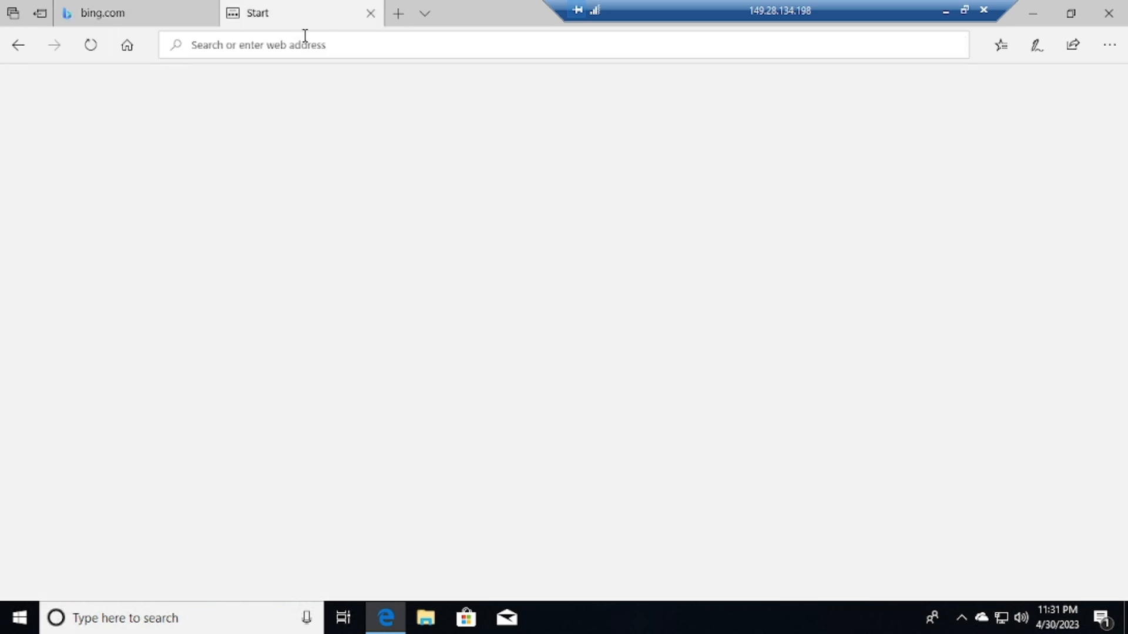
pyautogui.write('speed ')
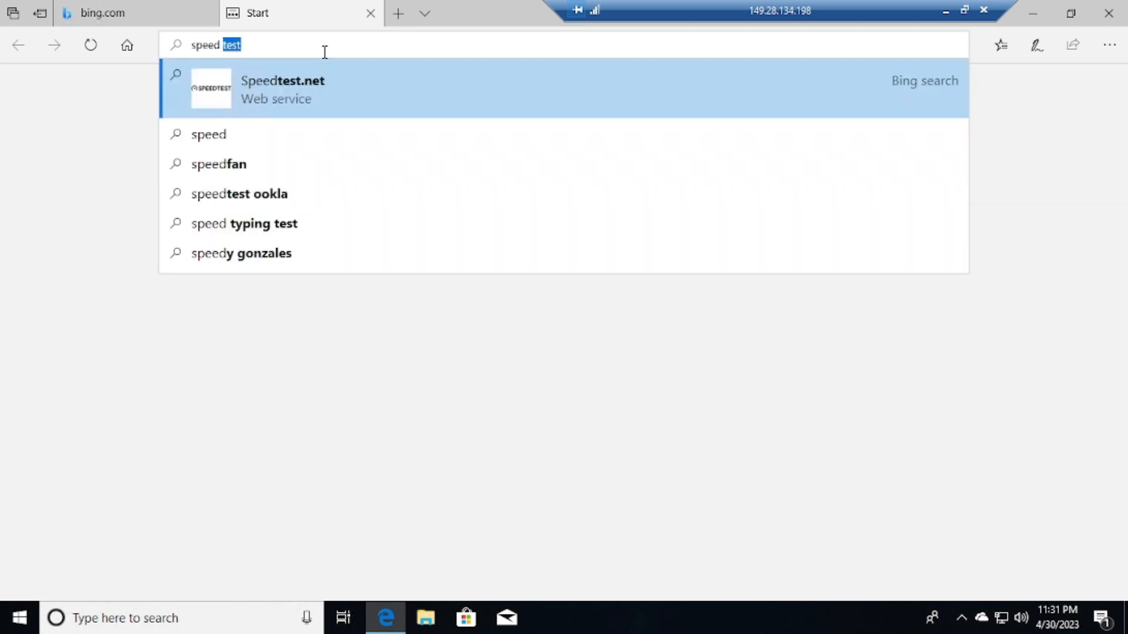
pyautogui.write('tes')
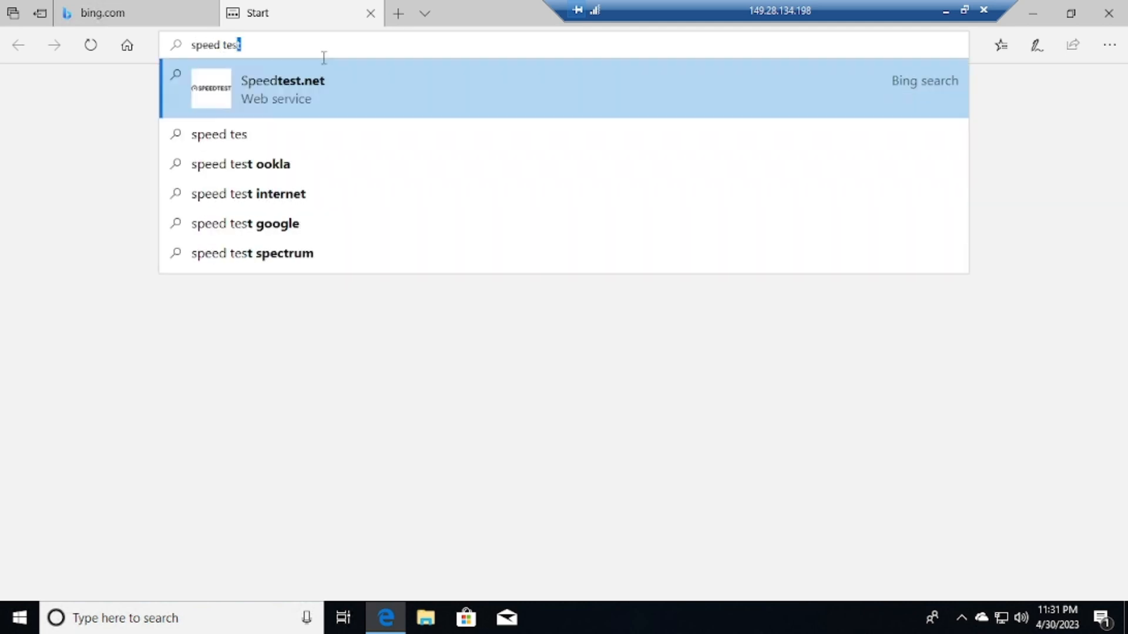
pyautogui.press('Return')
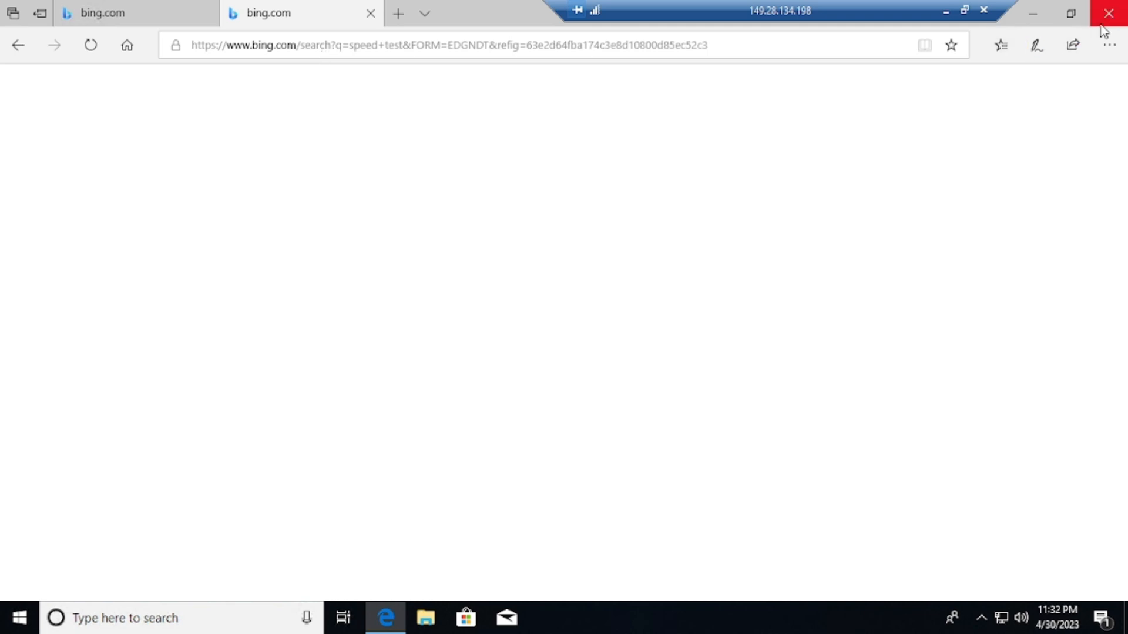
pyautogui.click(1102, 25)
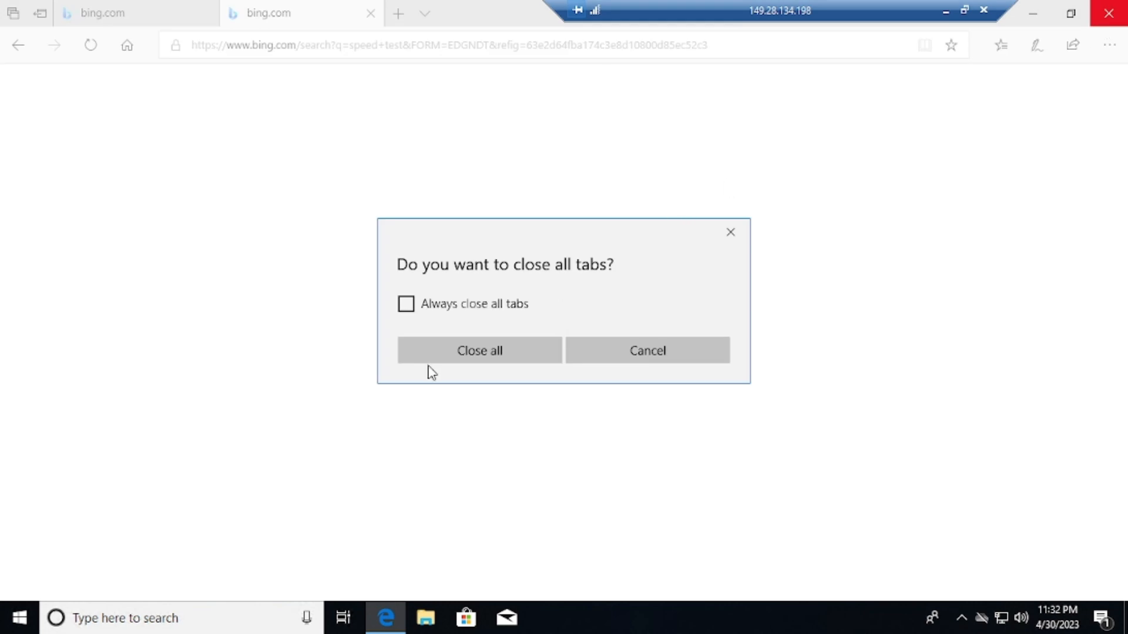
pyautogui.click(510, 350)
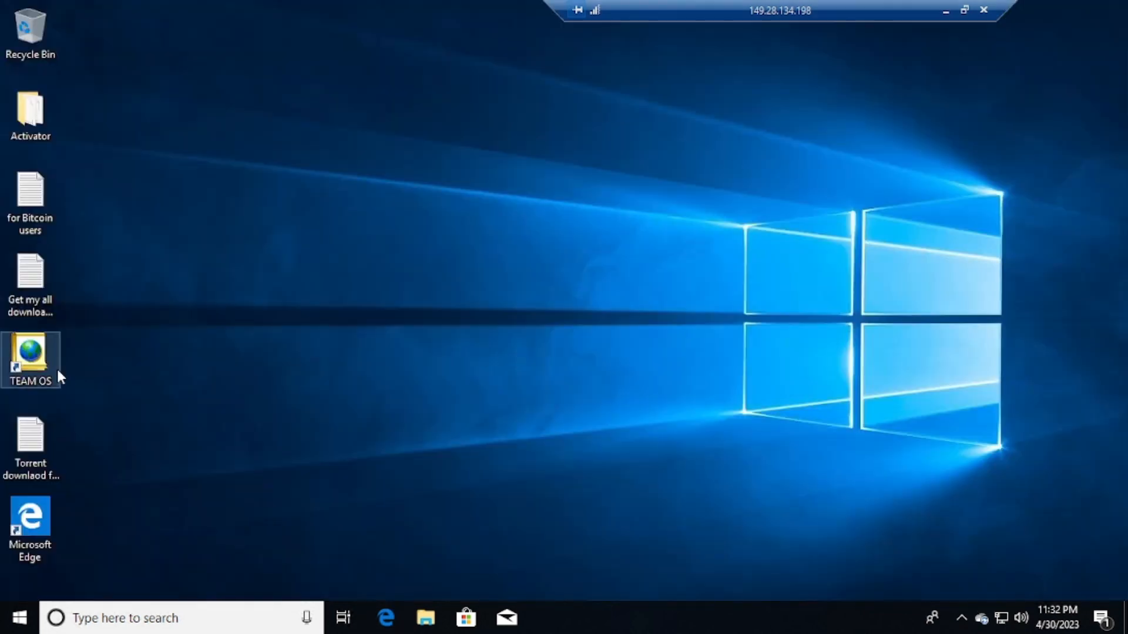
pyautogui.doubleClick(52, 366)
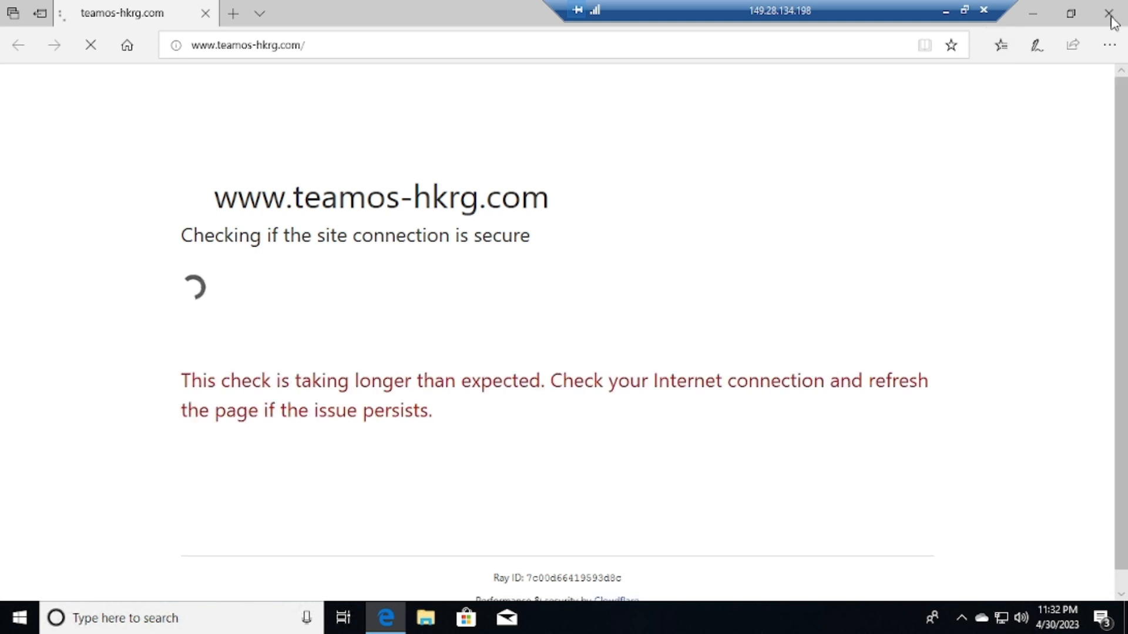
pyautogui.click(946, 10)
# Copy ChromeSetup from the local Downloads folder and switch back to the remote session
pyautogui.click(419, 618)
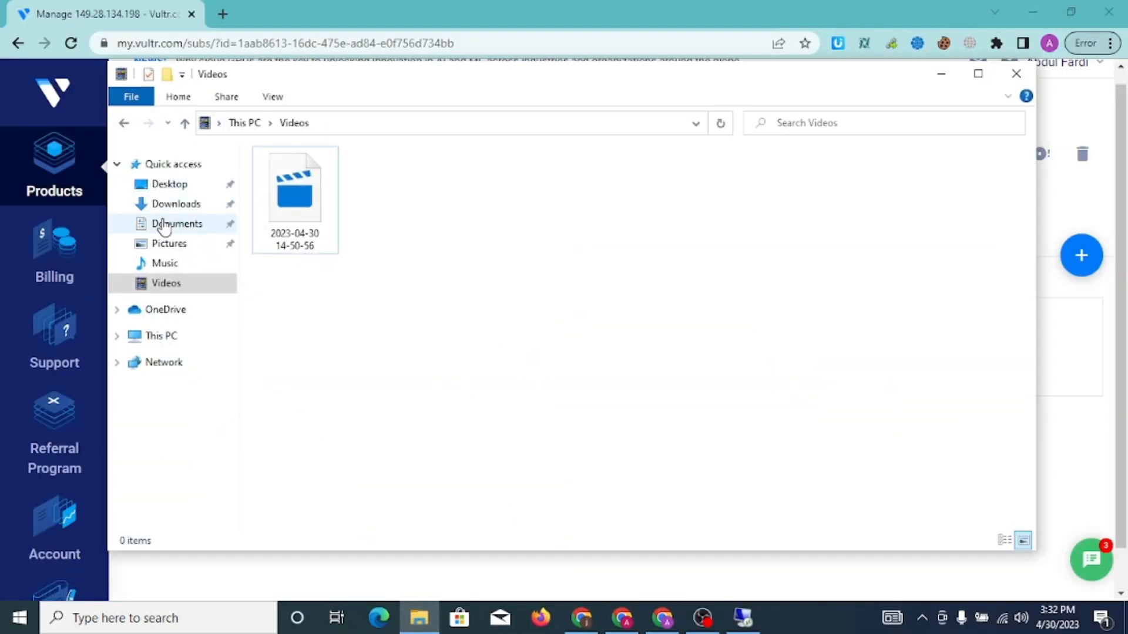
pyautogui.click(162, 211)
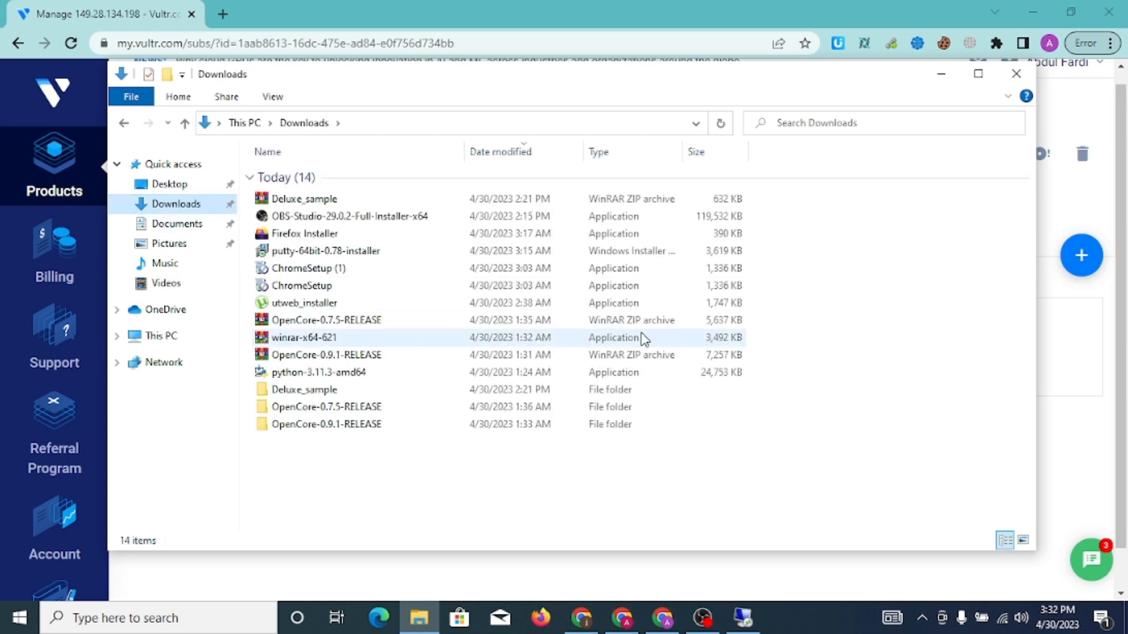
pyautogui.click(334, 288)
pyautogui.rightClick(334, 287)
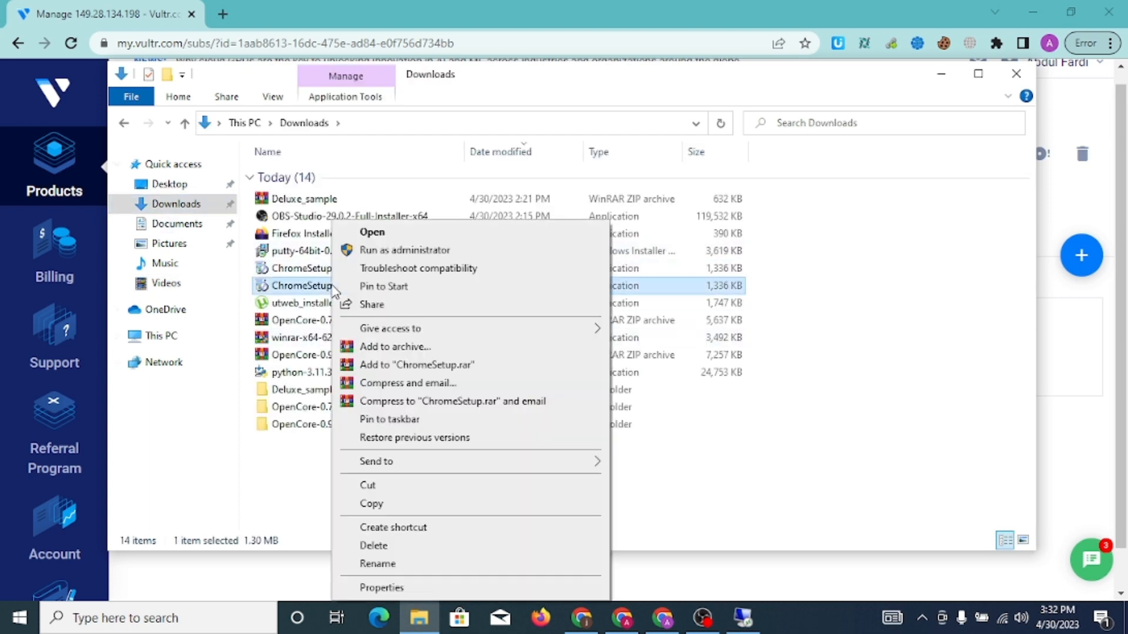
pyautogui.click(394, 507)
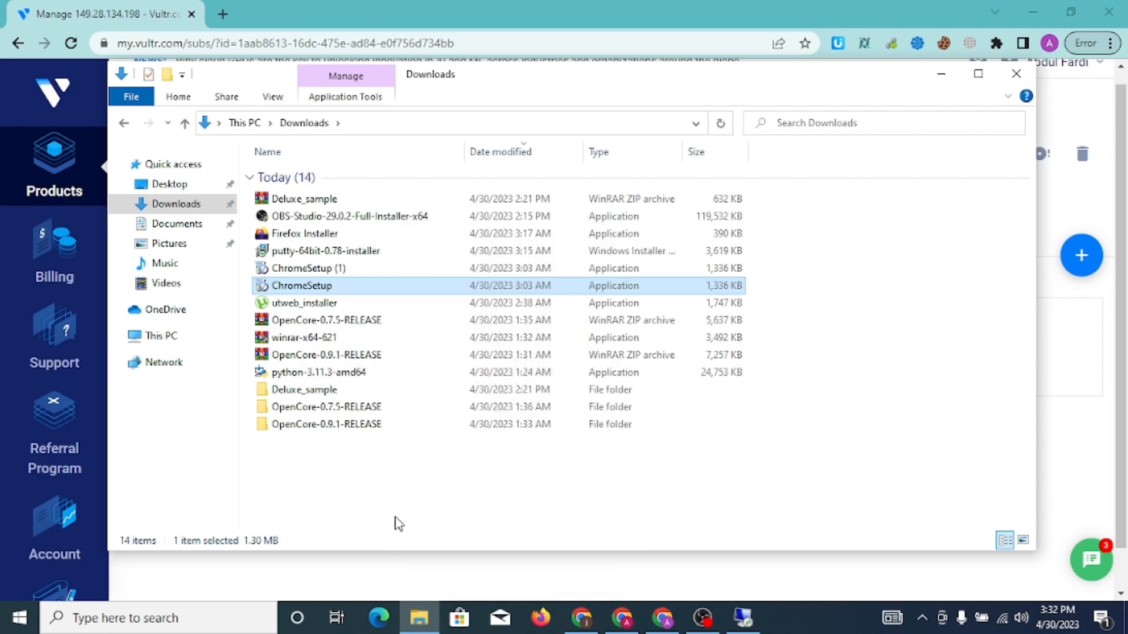
pyautogui.click(743, 622)
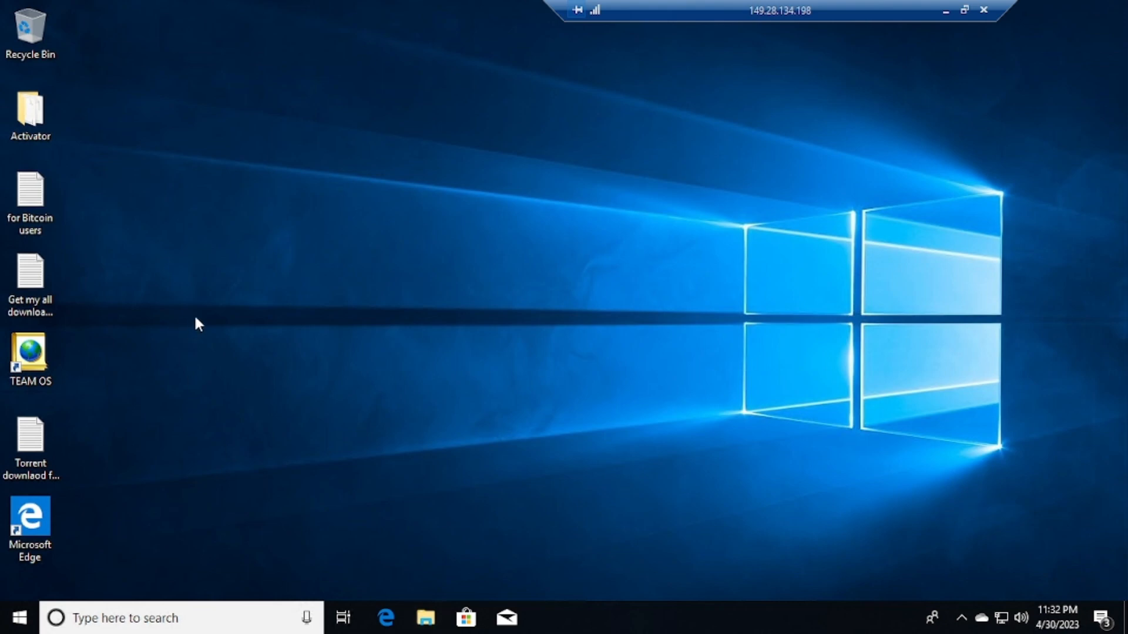
# In the server's File Explorer, open Downloads and run the ChromeSetup installer
pyautogui.click(425, 618)
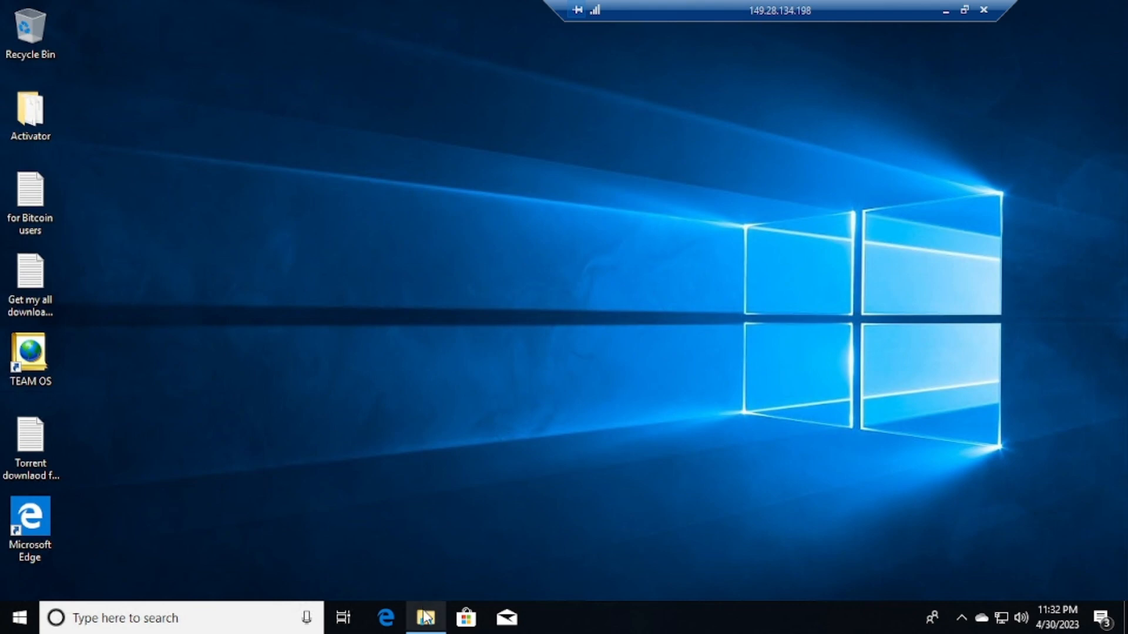
pyautogui.click(425, 618)
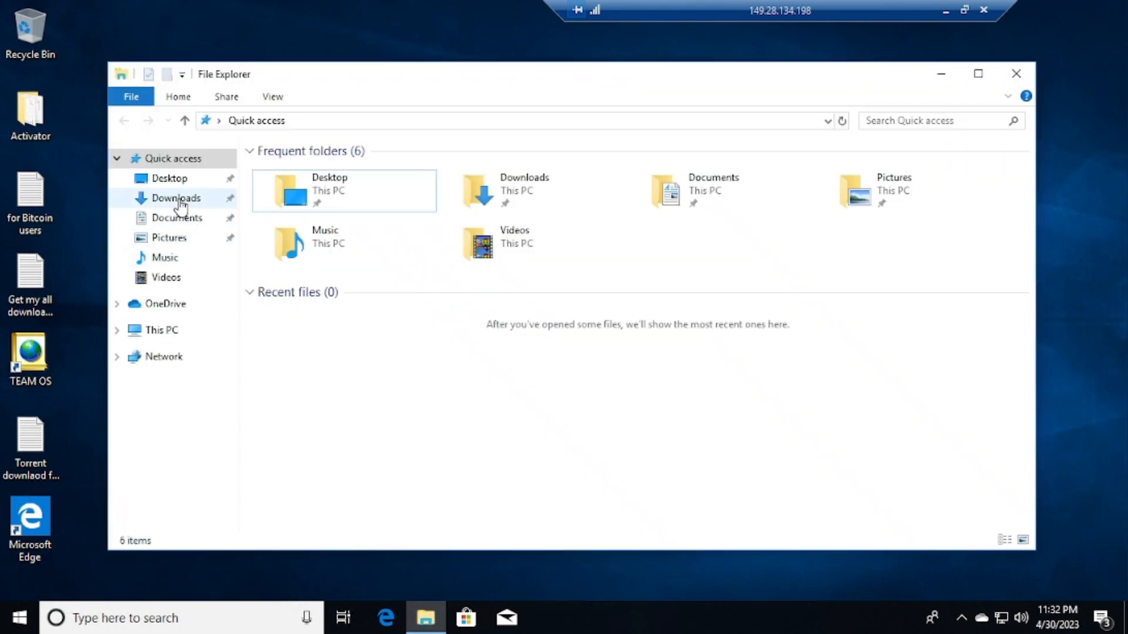
pyautogui.click(177, 199)
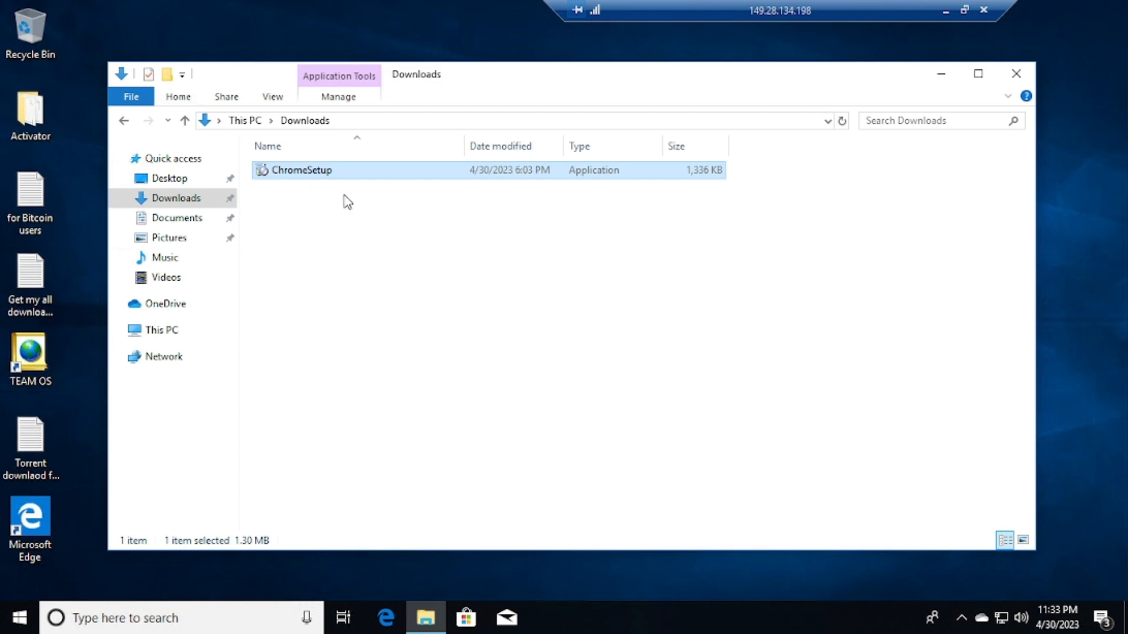
pyautogui.doubleClick(333, 171)
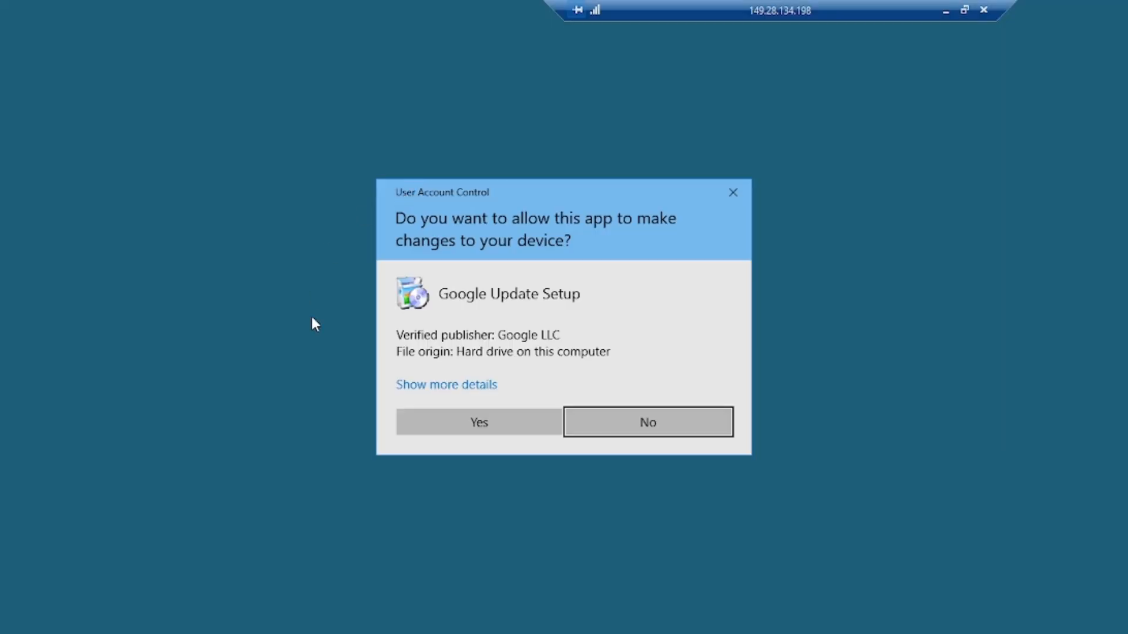
# Approve the Google Update Setup prompt, let Chrome install, and close the Downloads window
pyautogui.click(477, 427)
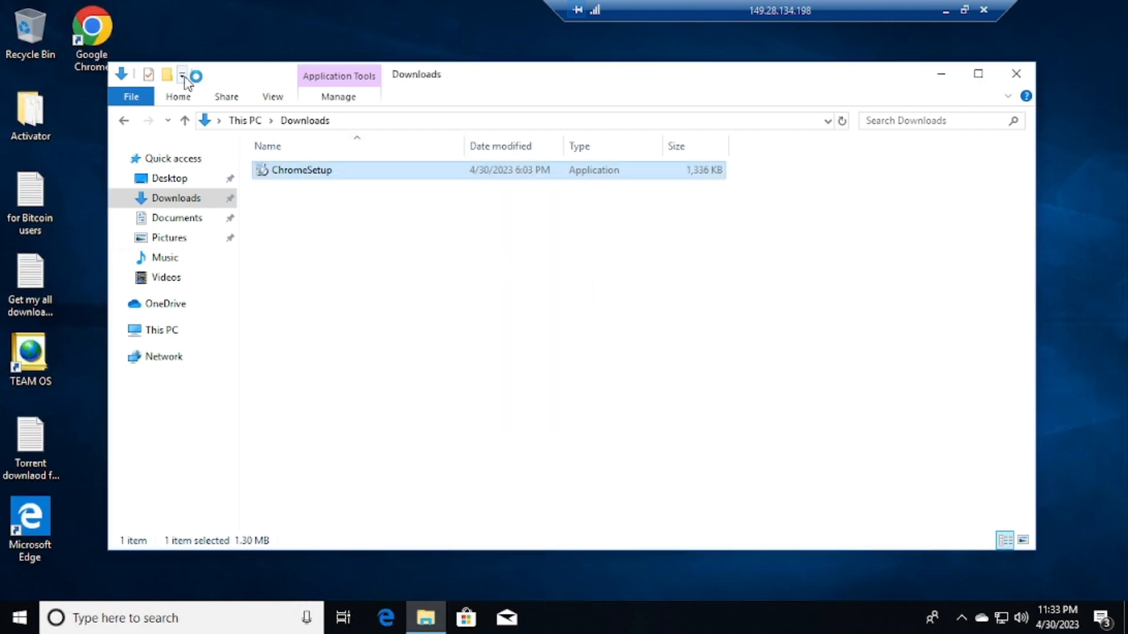
pyautogui.click(1016, 74)
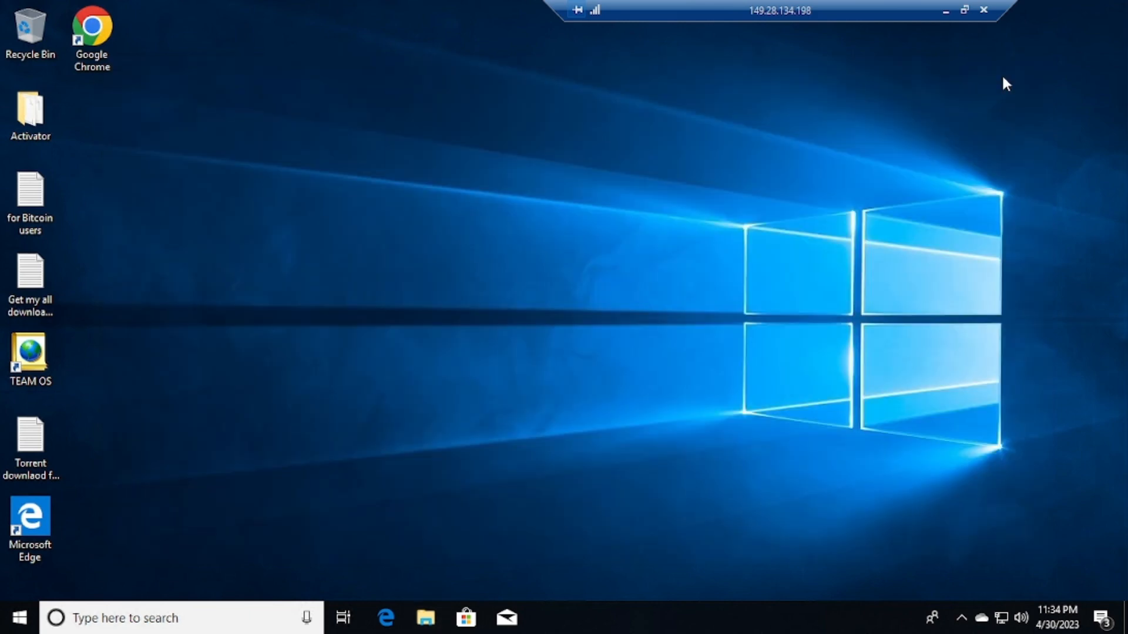
# Launch Chrome maximized on the server, search 'speed test', and open the Speedtest by Ookla result
pyautogui.doubleClick(88, 37)
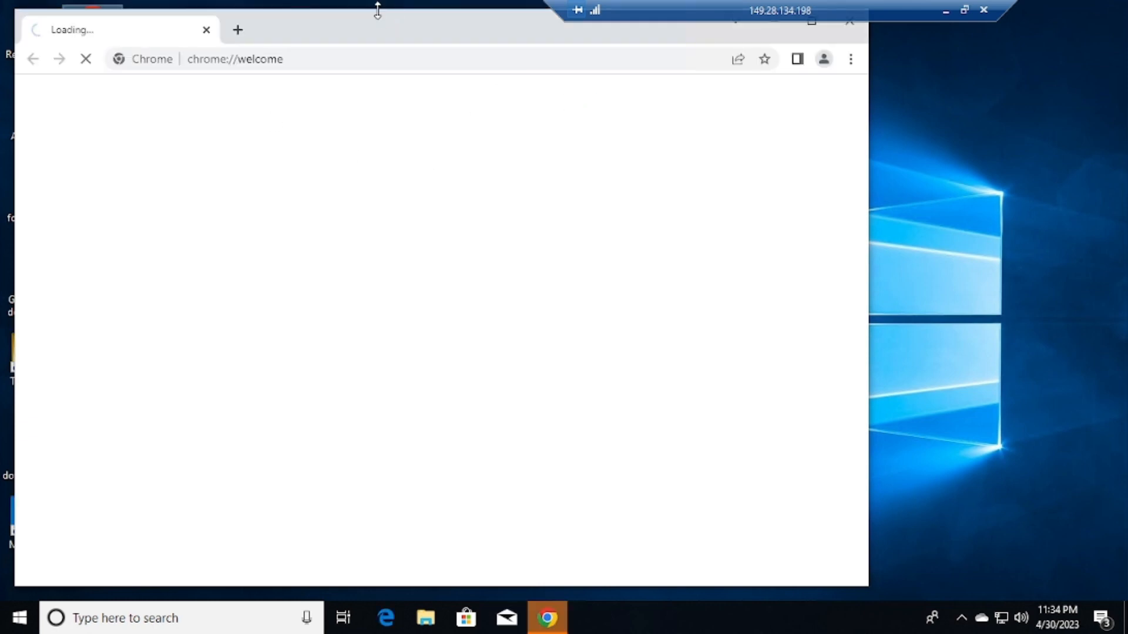
pyautogui.click(816, 27)
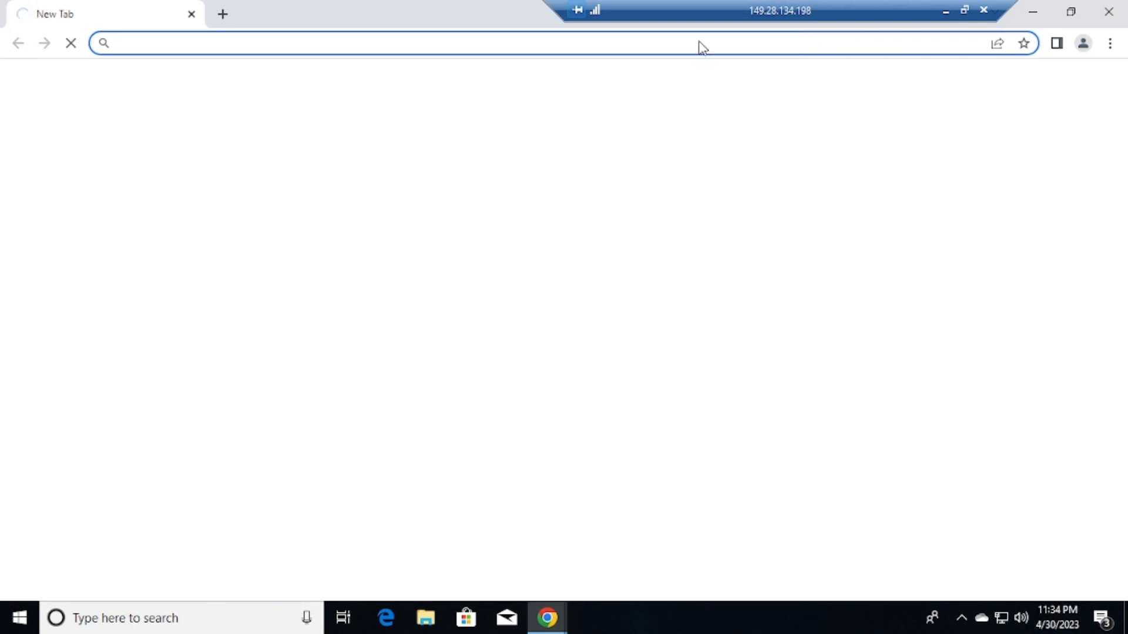
pyautogui.click(437, 49)
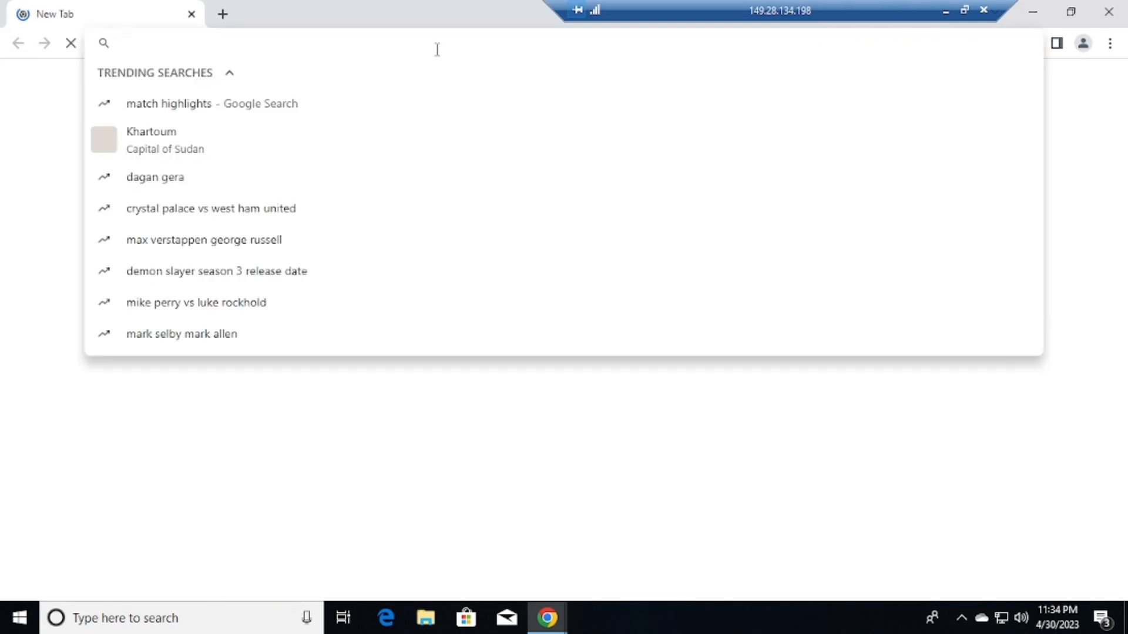
pyautogui.write('speed')
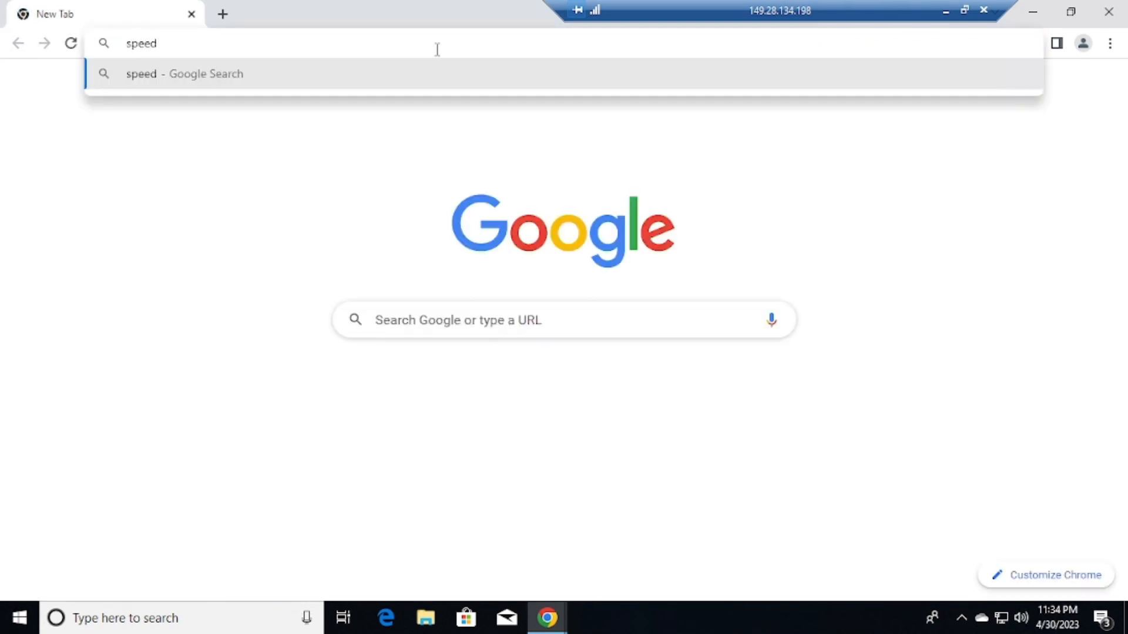
pyautogui.write(' test')
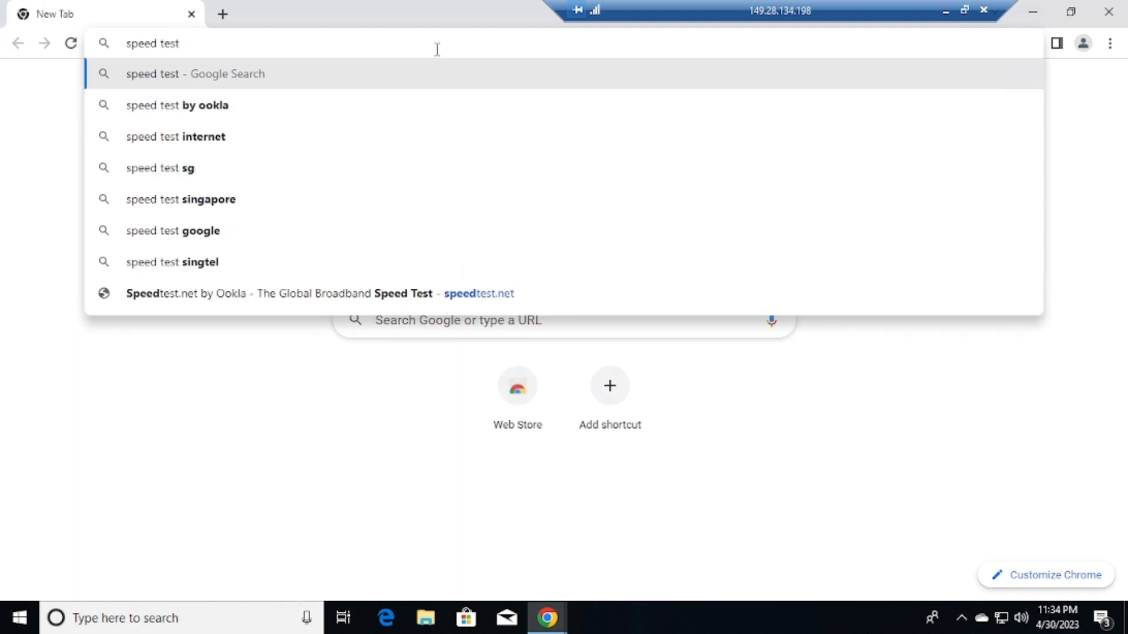
pyautogui.press('Return')
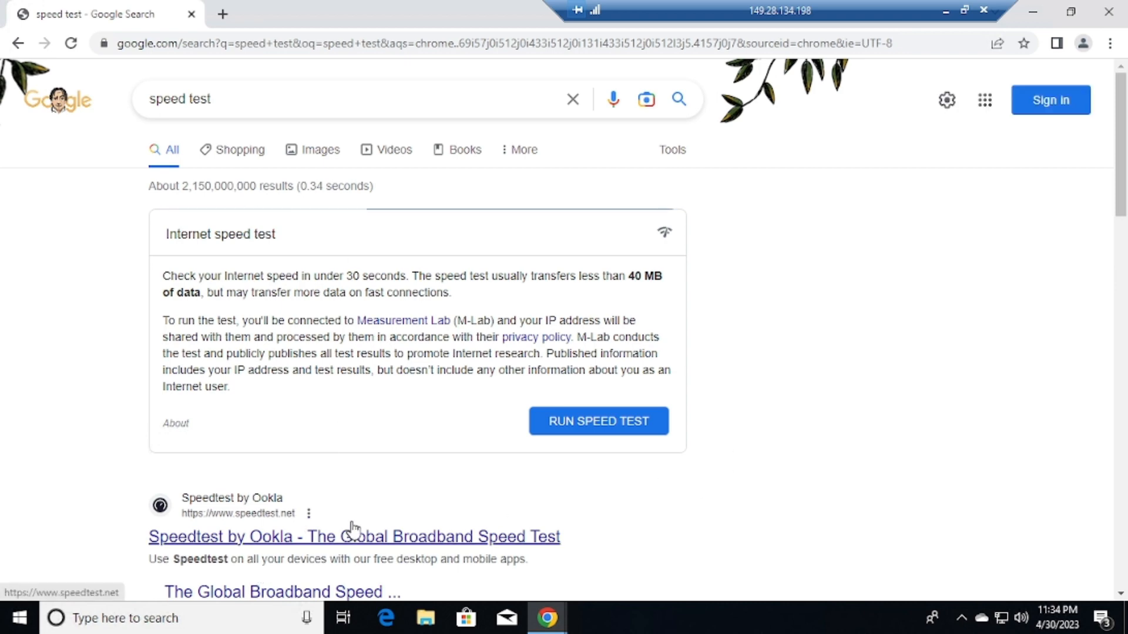
pyautogui.moveTo(1127, 163); pyautogui.dragTo(1126, 264)
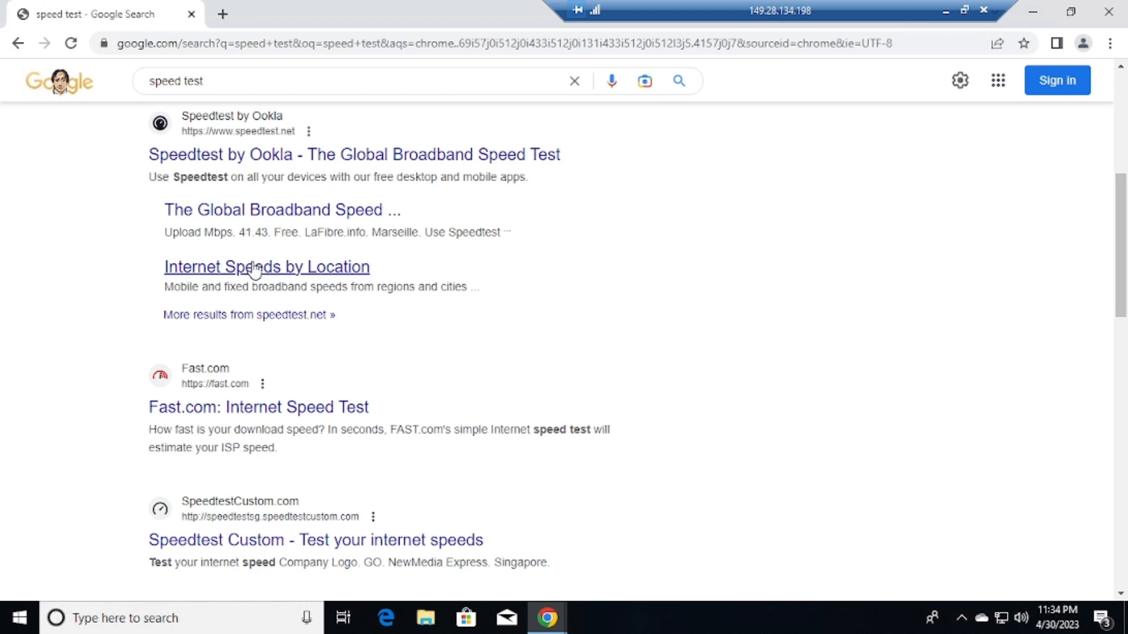
pyautogui.click(245, 164)
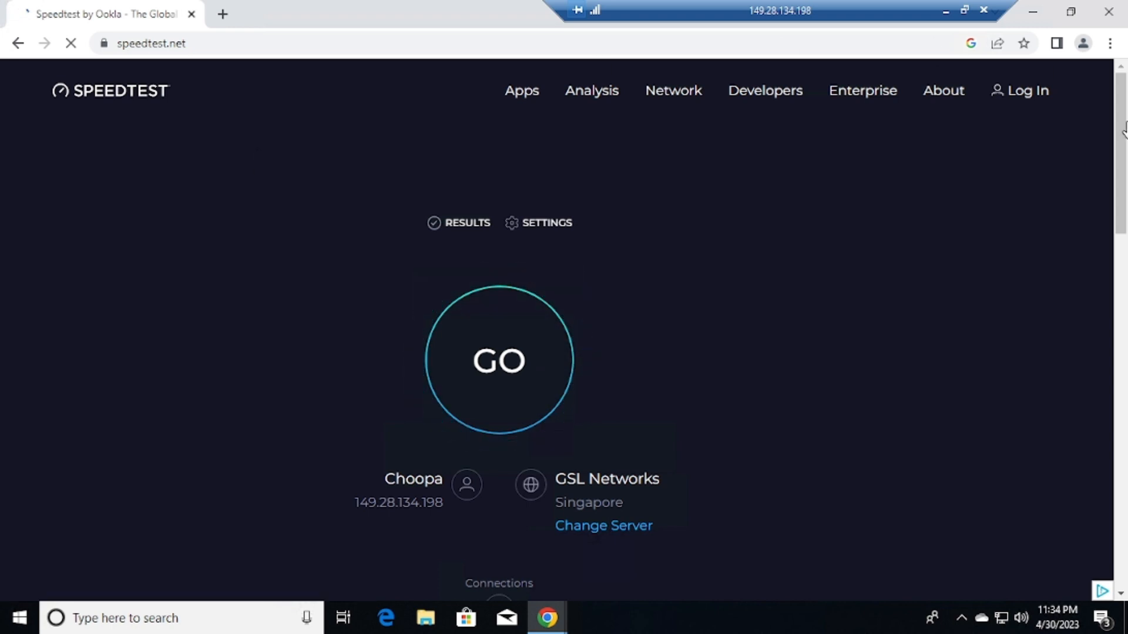
# Accept cookies and run the server test (70.20 Mbps down, 117.94 Mbps up), then minimize the session
pyautogui.scroll(-1, 1127, 151)
pyautogui.scroll(-2, 1126, 154)
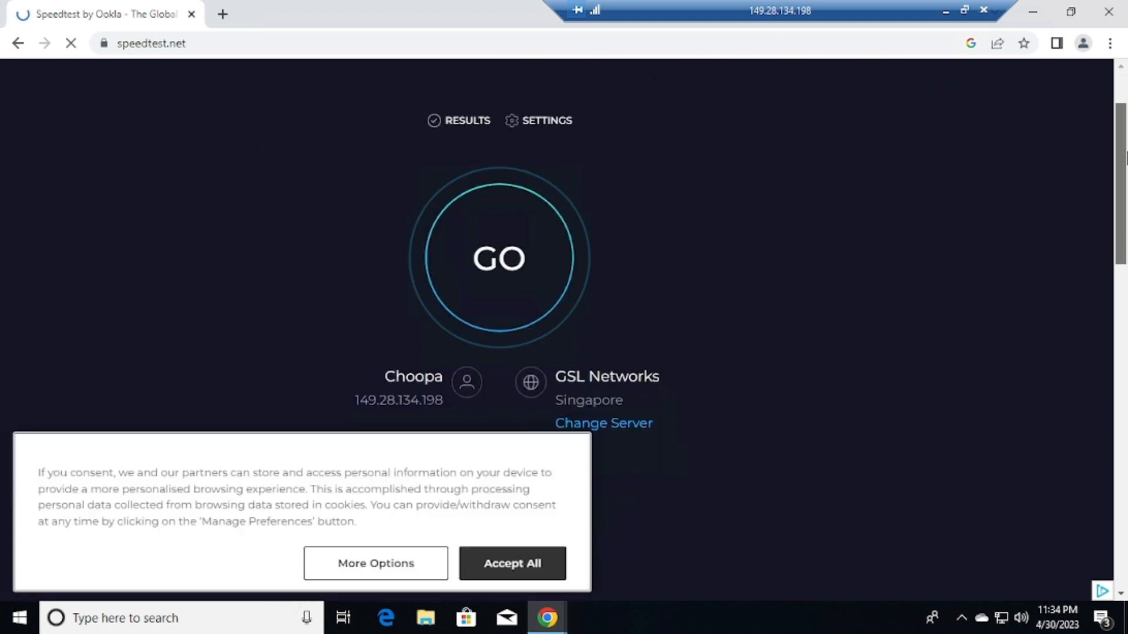
pyautogui.click(534, 565)
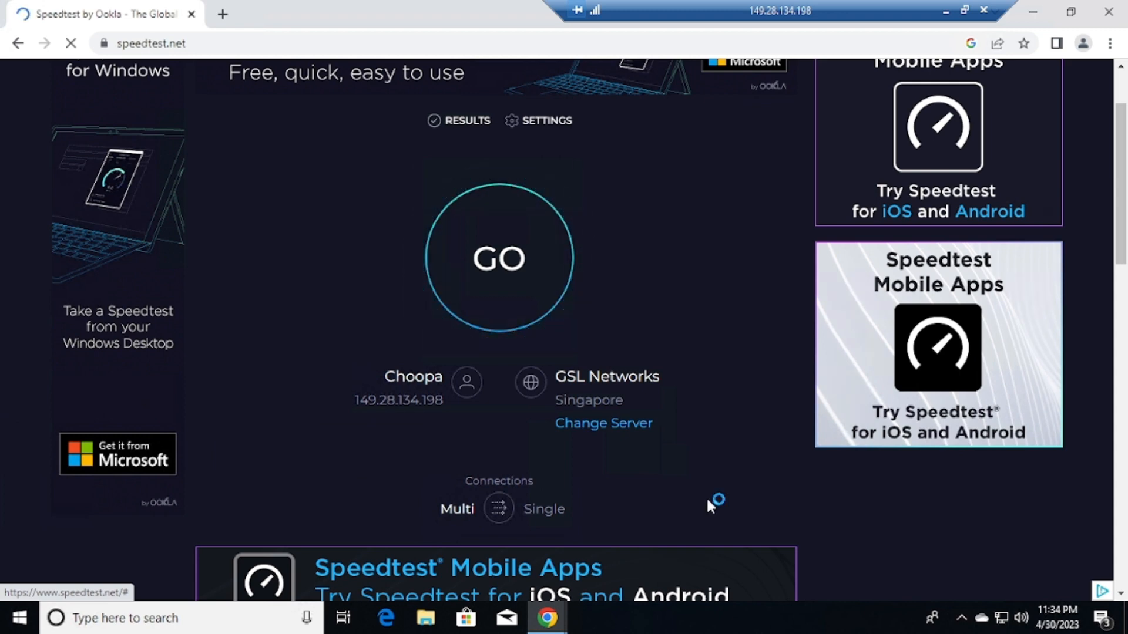
pyautogui.click(510, 284)
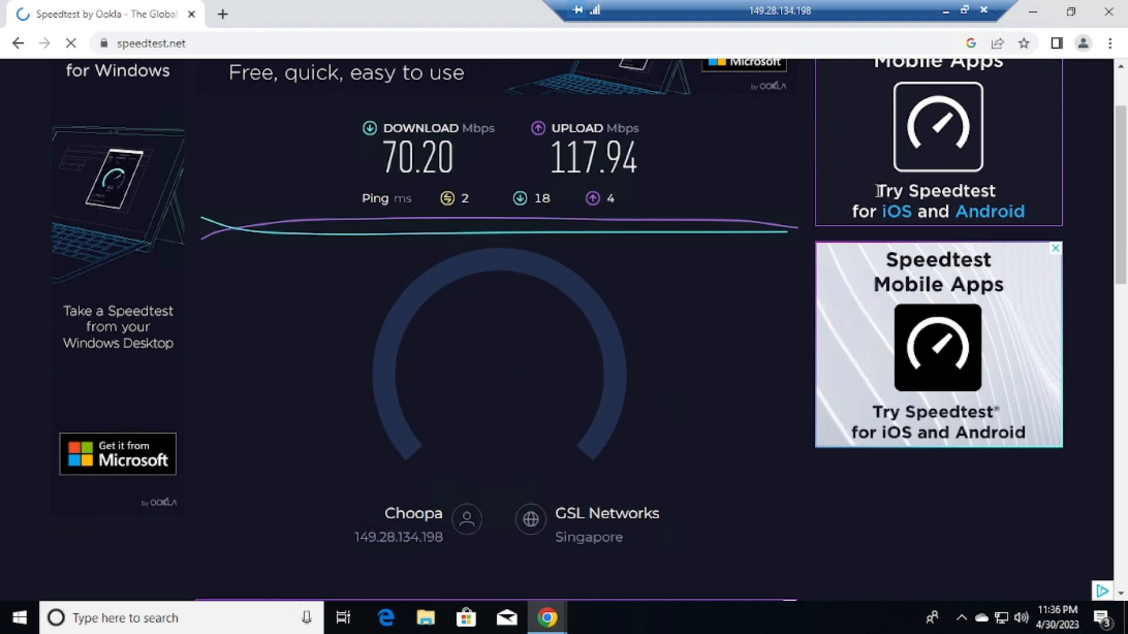
pyautogui.click(945, 10)
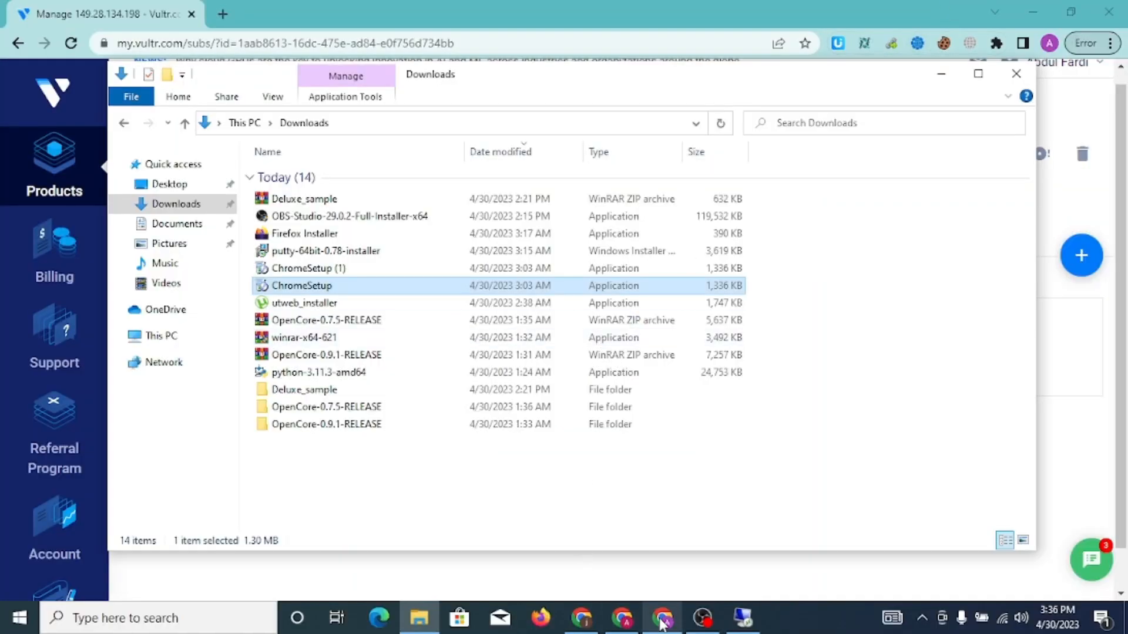
# Run Speedtest locally in Chrome, getting 48.42 Mbps down, 9.84 Mbps up and 26 ms ping
pyautogui.click(621, 618)
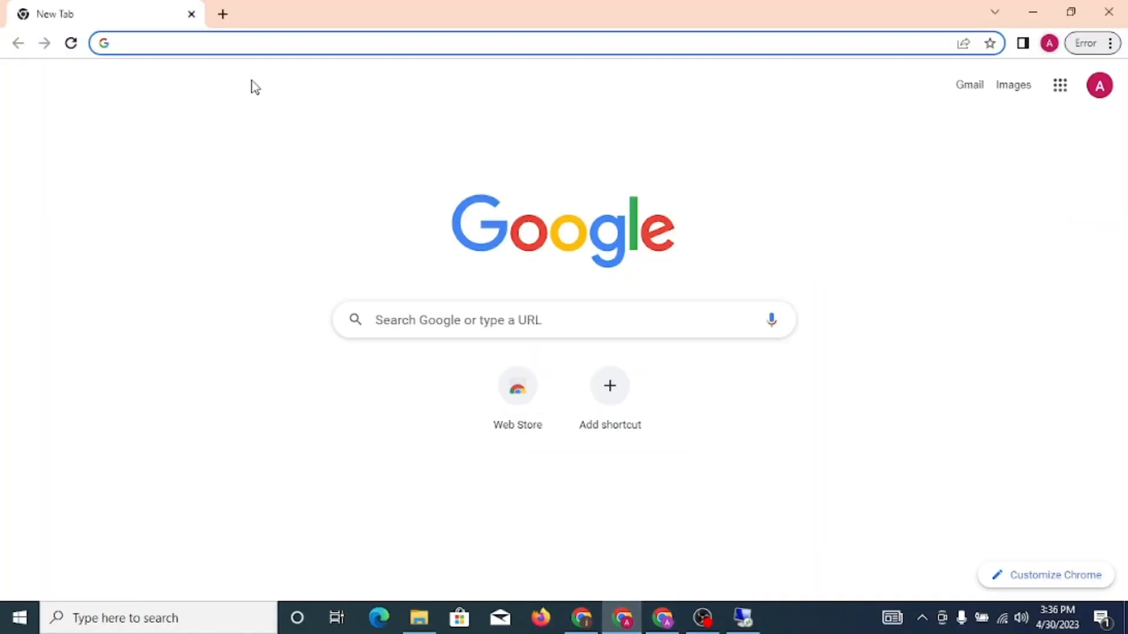
pyautogui.write('speed')
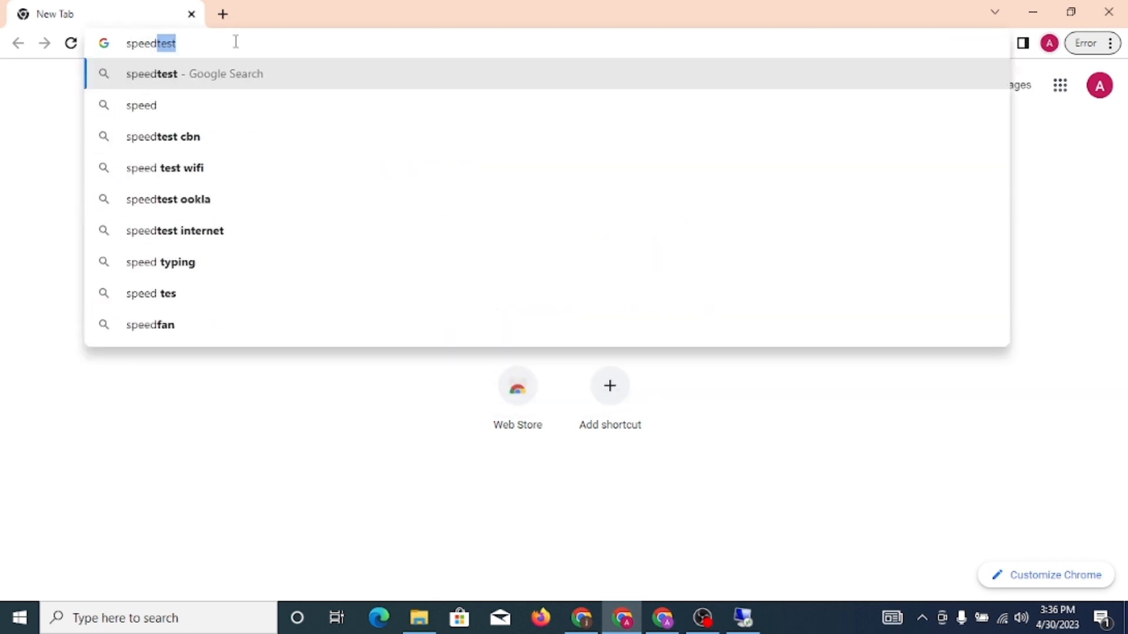
pyautogui.press('Return')
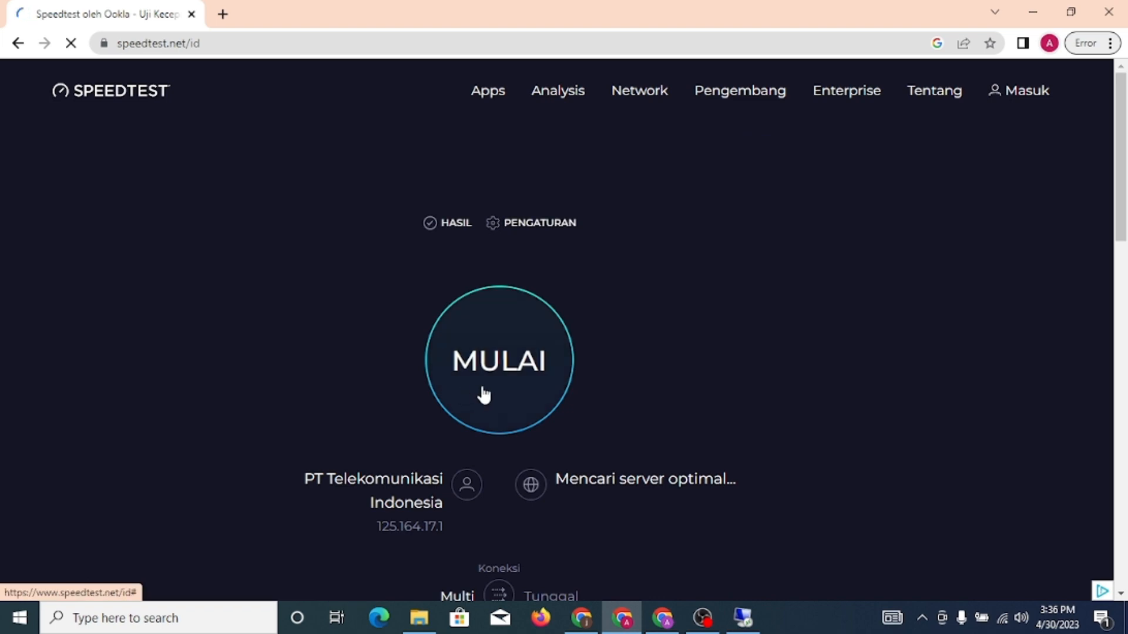
pyautogui.click(483, 395)
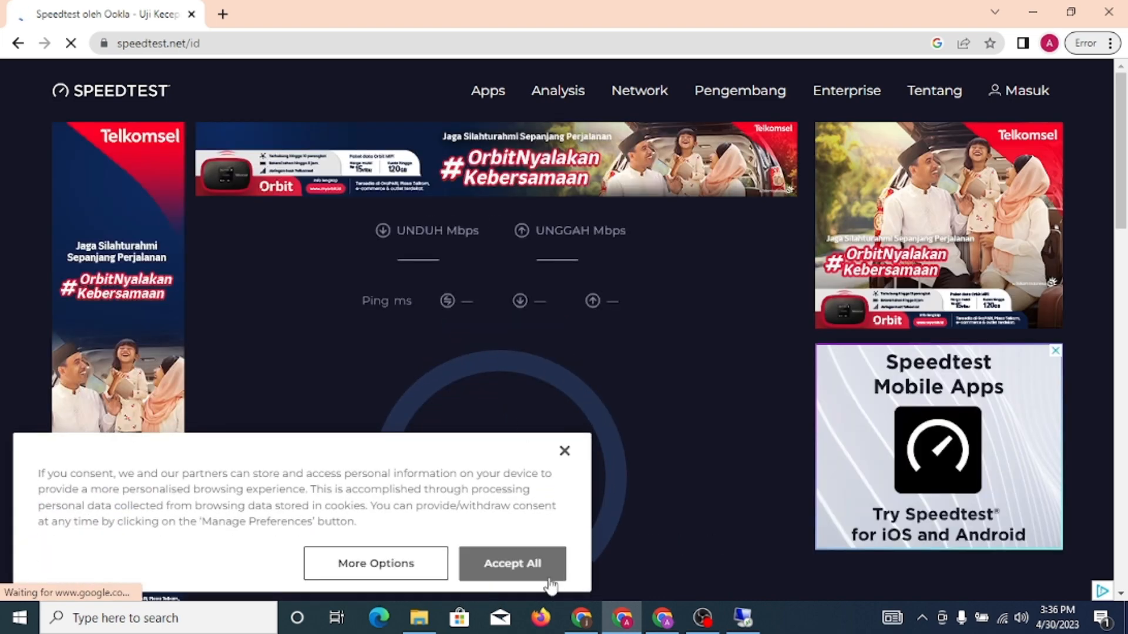
pyautogui.click(548, 573)
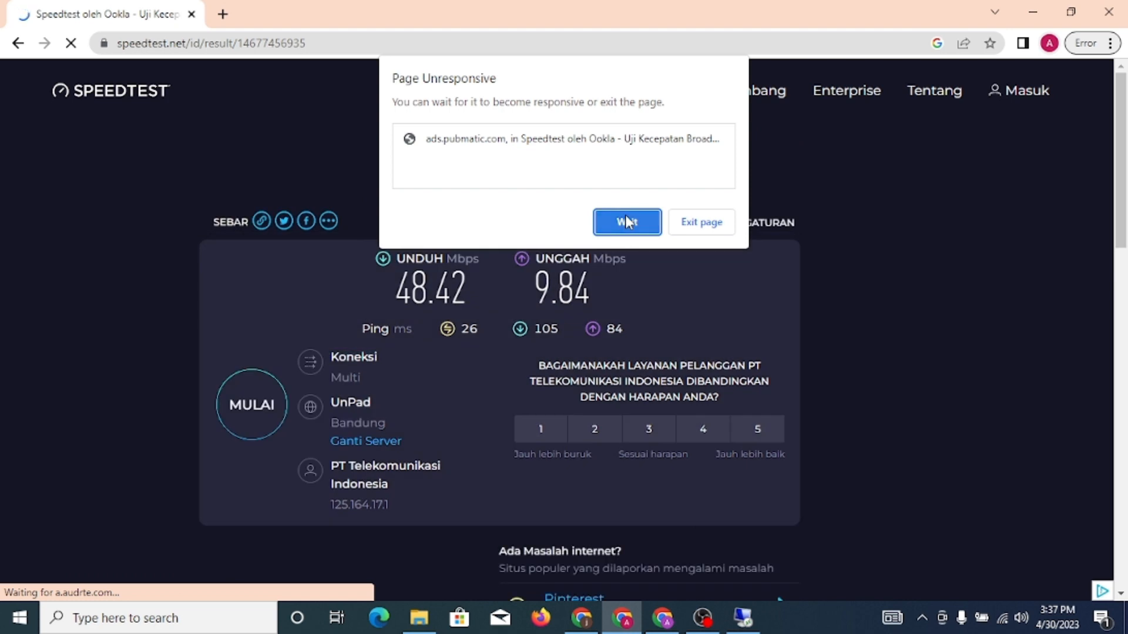
pyautogui.click(626, 218)
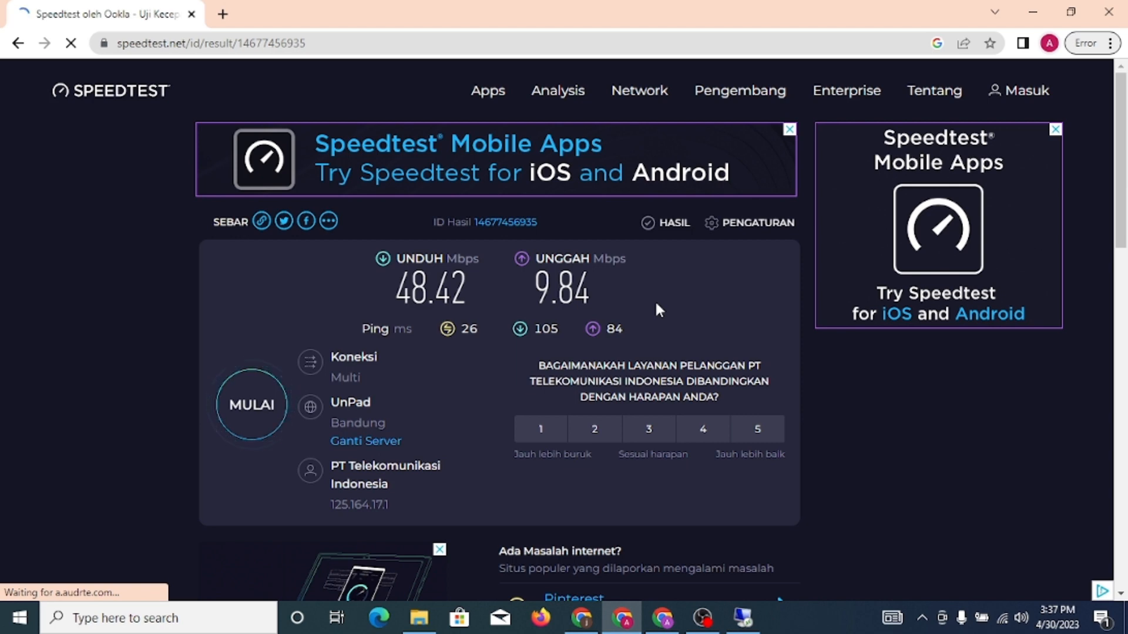
pyautogui.click(743, 621)
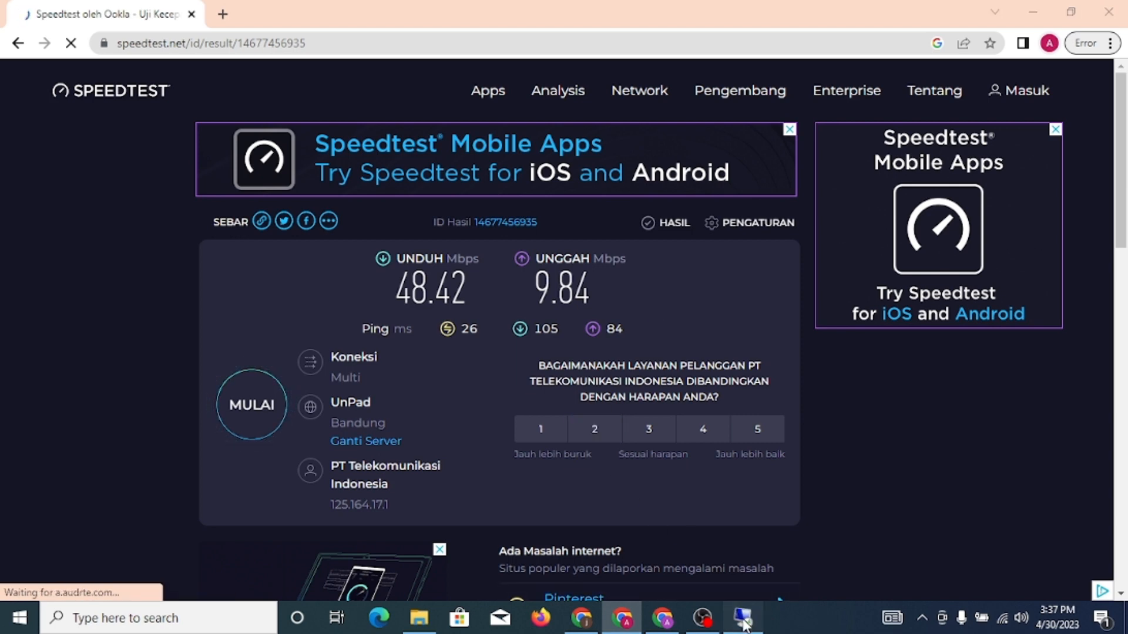
# Allow the location request and redisplay the server's 70.20/117.94 Mbps results to compare with local ones
pyautogui.click(649, 311)
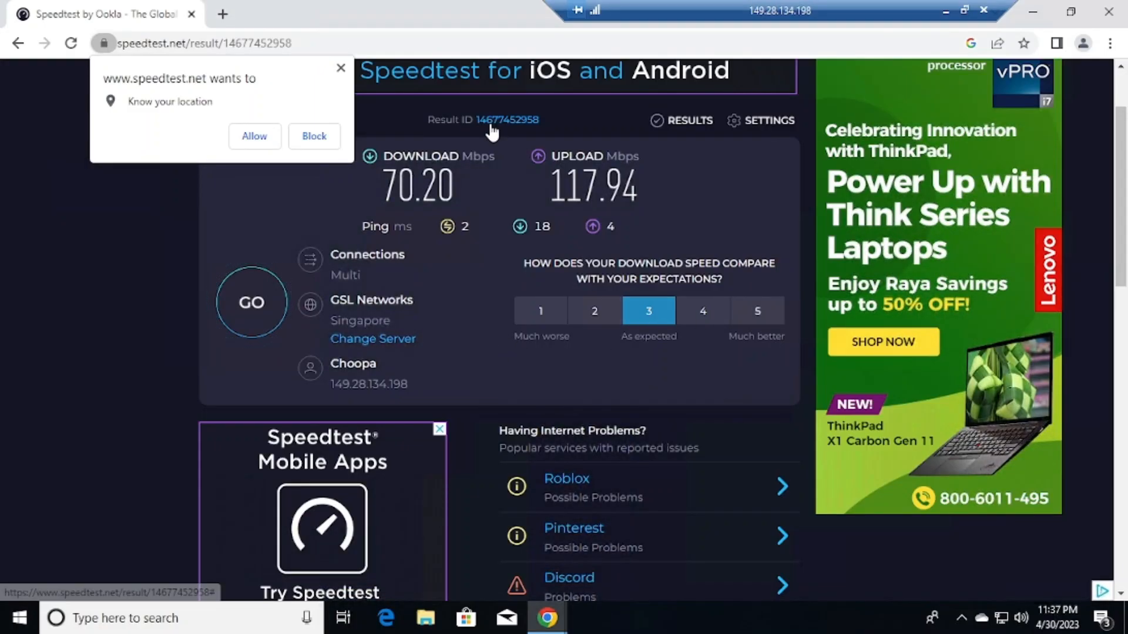
pyautogui.click(262, 141)
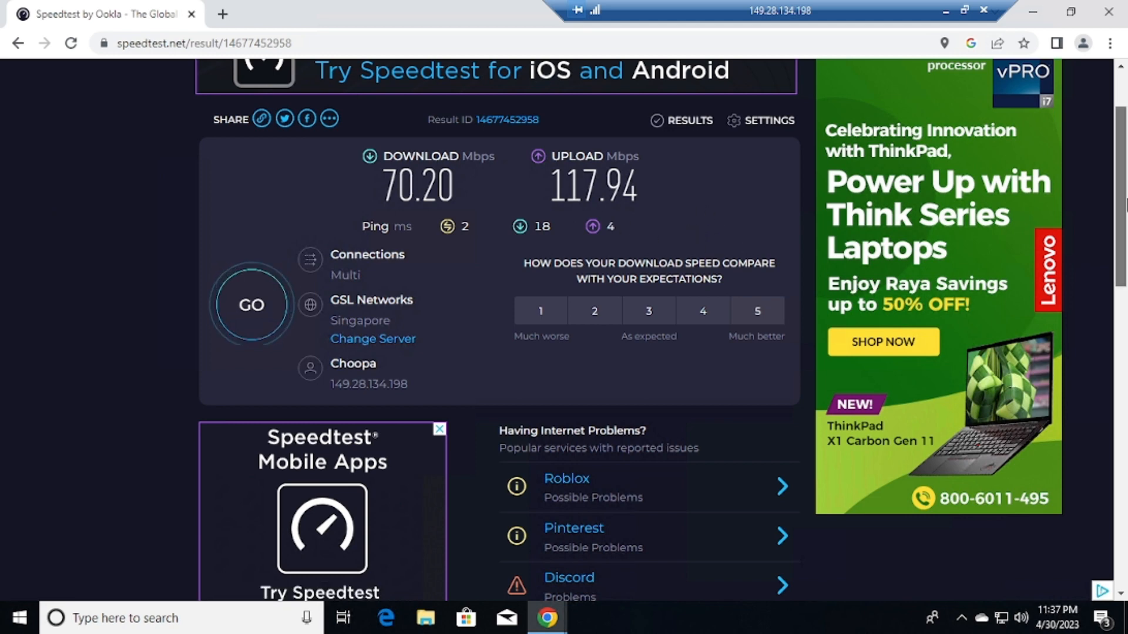
pyautogui.moveTo(1124, 215); pyautogui.dragTo(1124, 182)
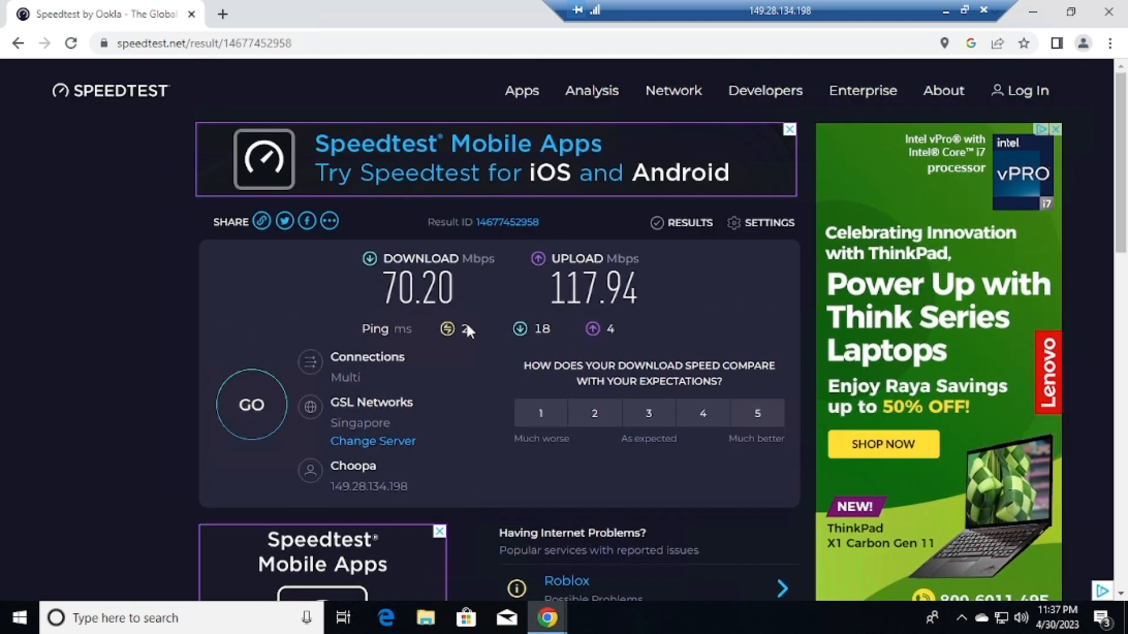
pyautogui.click(946, 11)
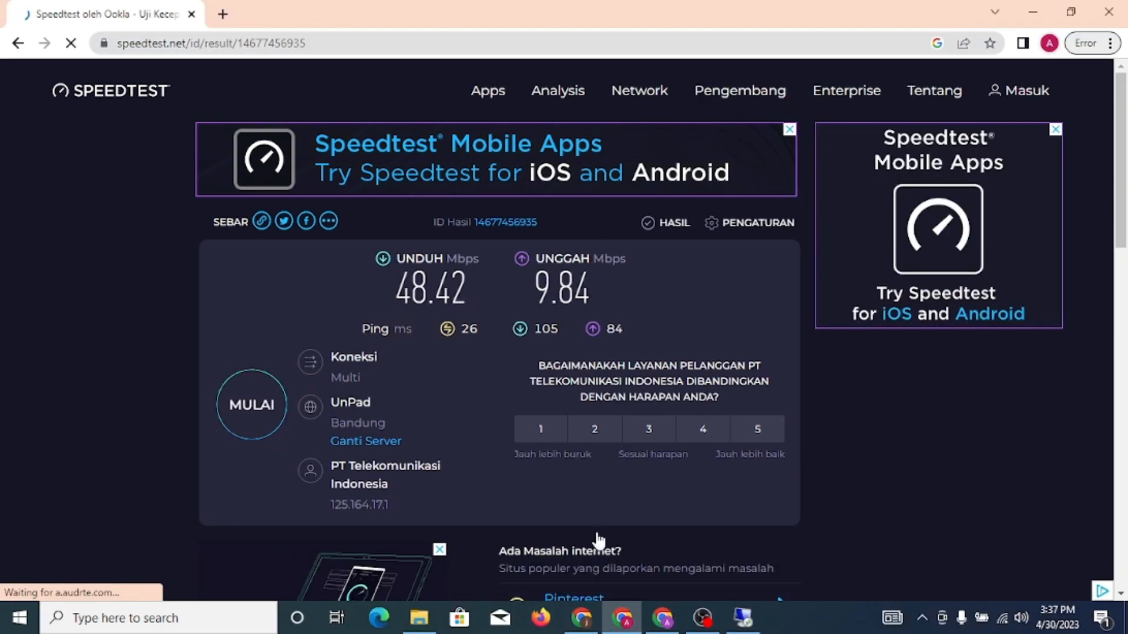
pyautogui.click(752, 617)
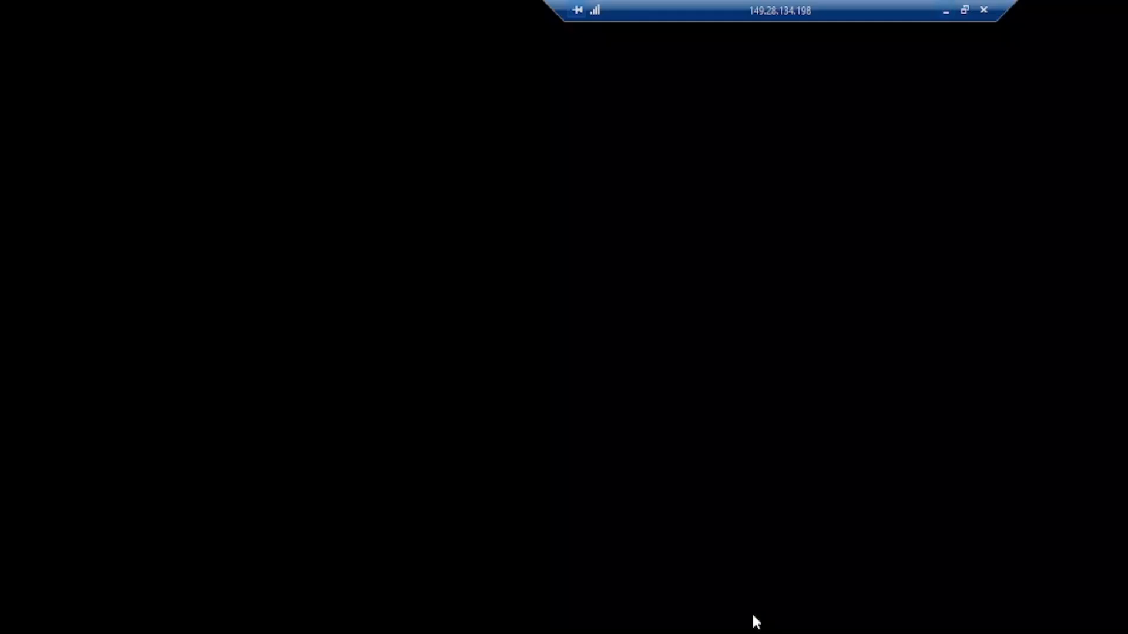